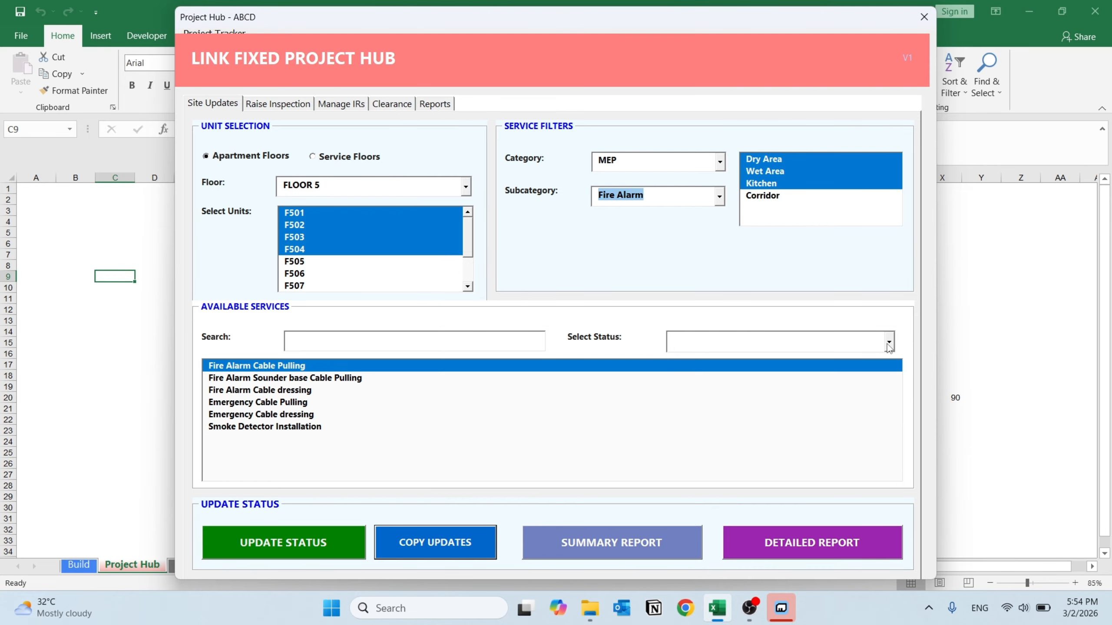
# Update Fire Alarm Cable Pulling to IR Raised for the selected Floor 5 units F501 to F504.
pyautogui.click(889, 343)
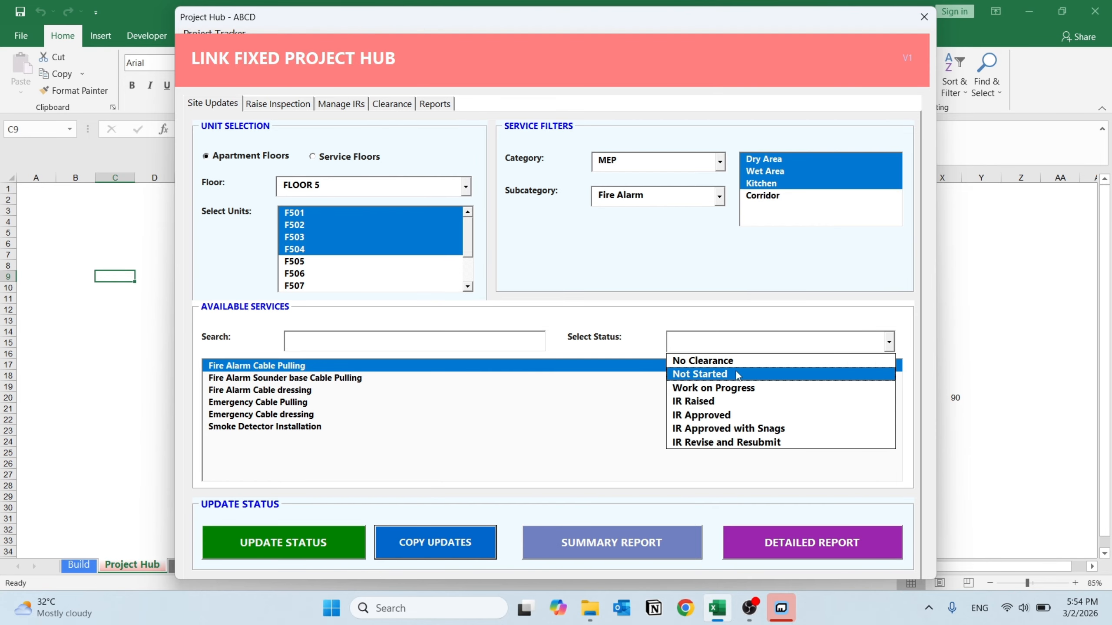
pyautogui.click(709, 403)
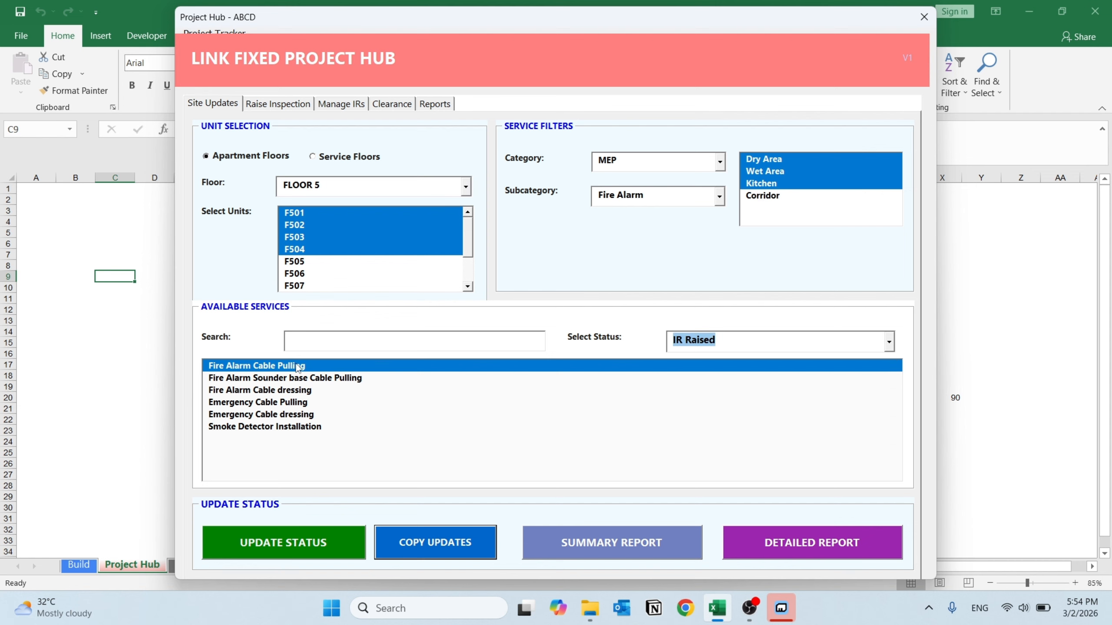
pyautogui.click(287, 545)
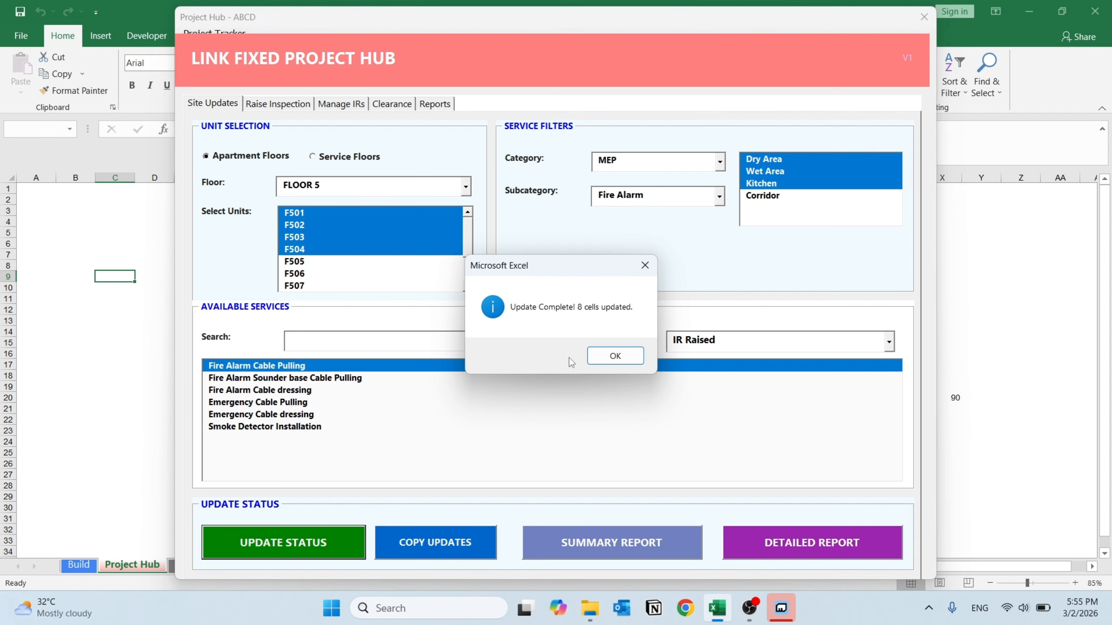
pyautogui.click(631, 357)
# Add Corridor to the selected areas and update Fire Alarm Cable Pulling to IR Approved for all Floor 6 units.
pyautogui.click(767, 196)
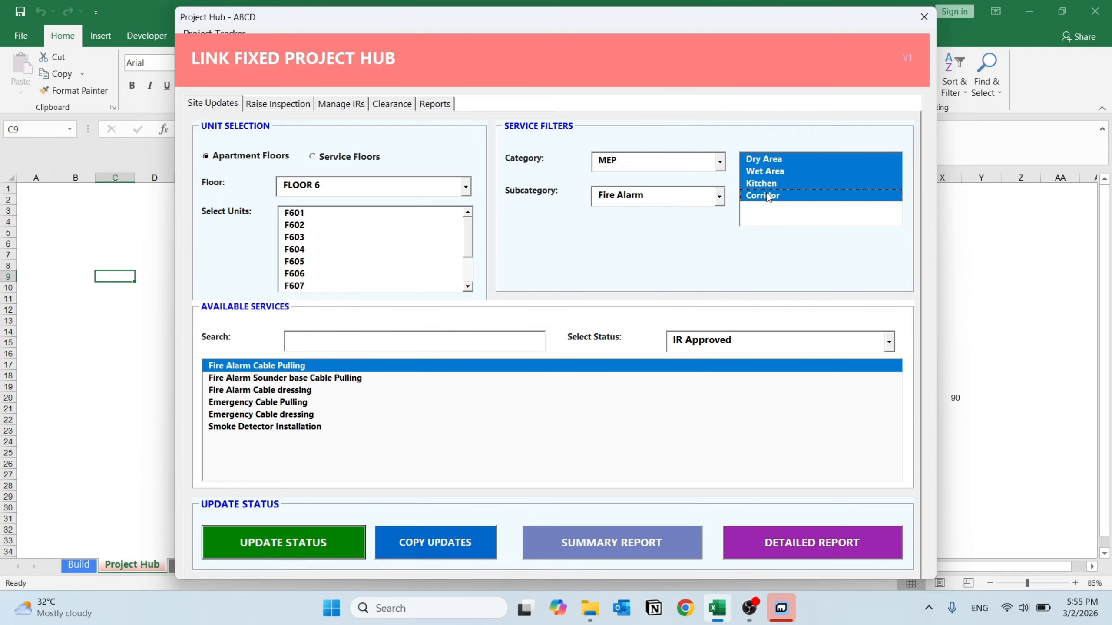
pyautogui.click(297, 545)
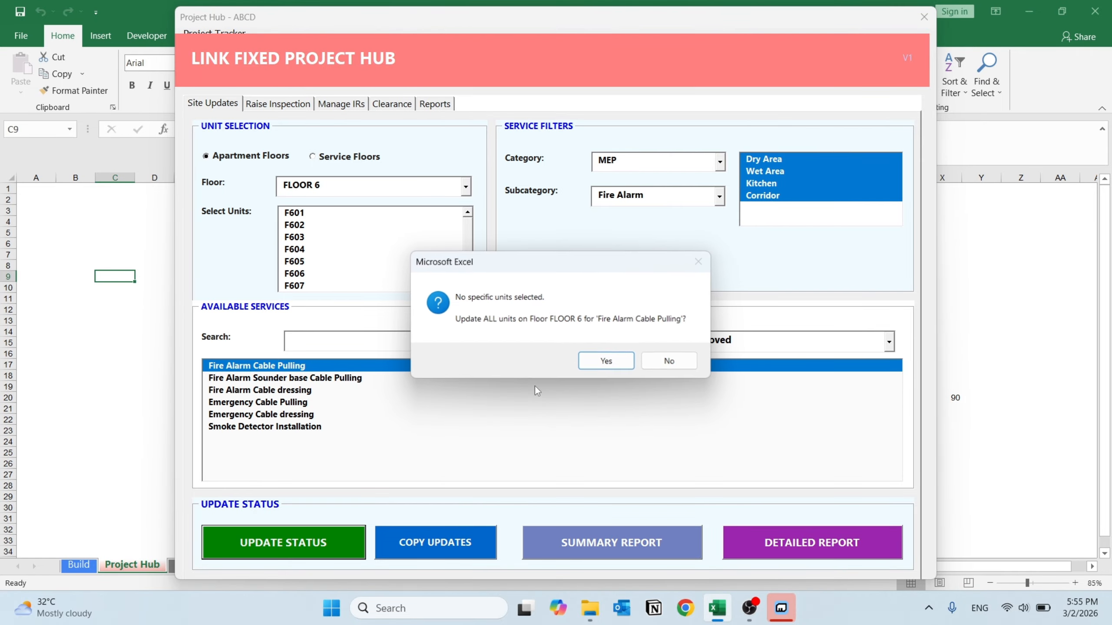
pyautogui.click(606, 360)
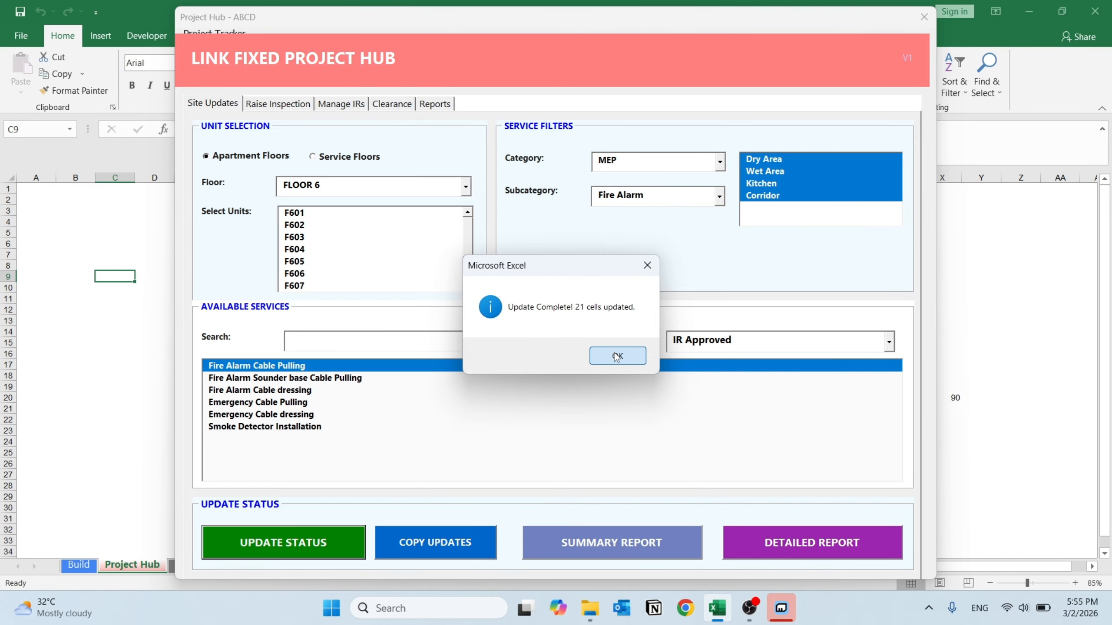
pyautogui.click(617, 357)
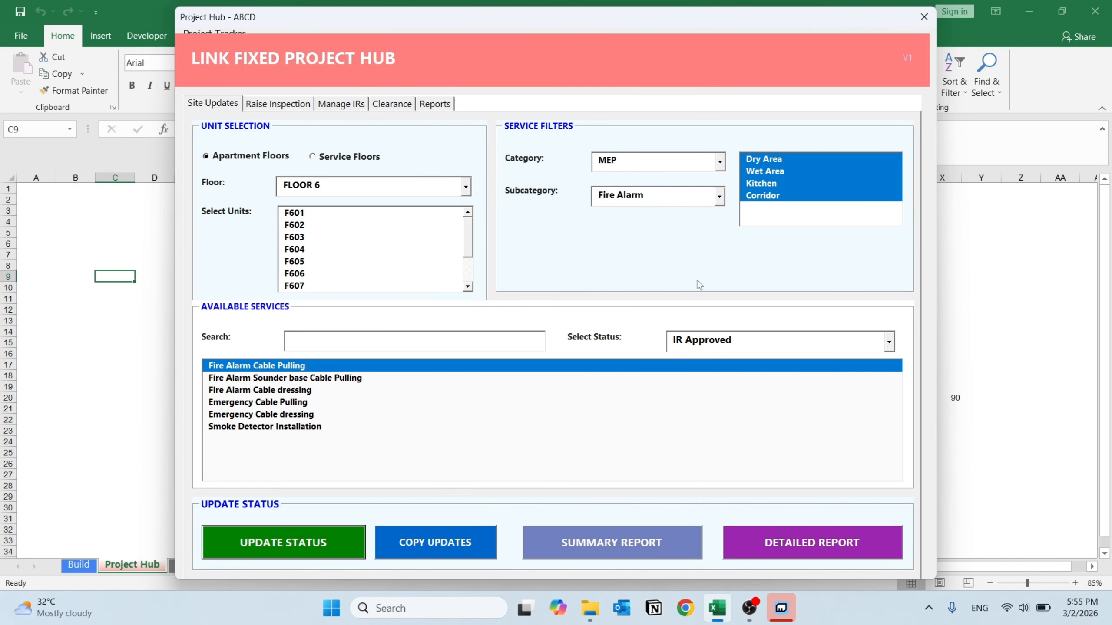
# Update Fire Alarm Cable Pulling to IR Approved for all units on Floor 7.
pyautogui.click(465, 186)
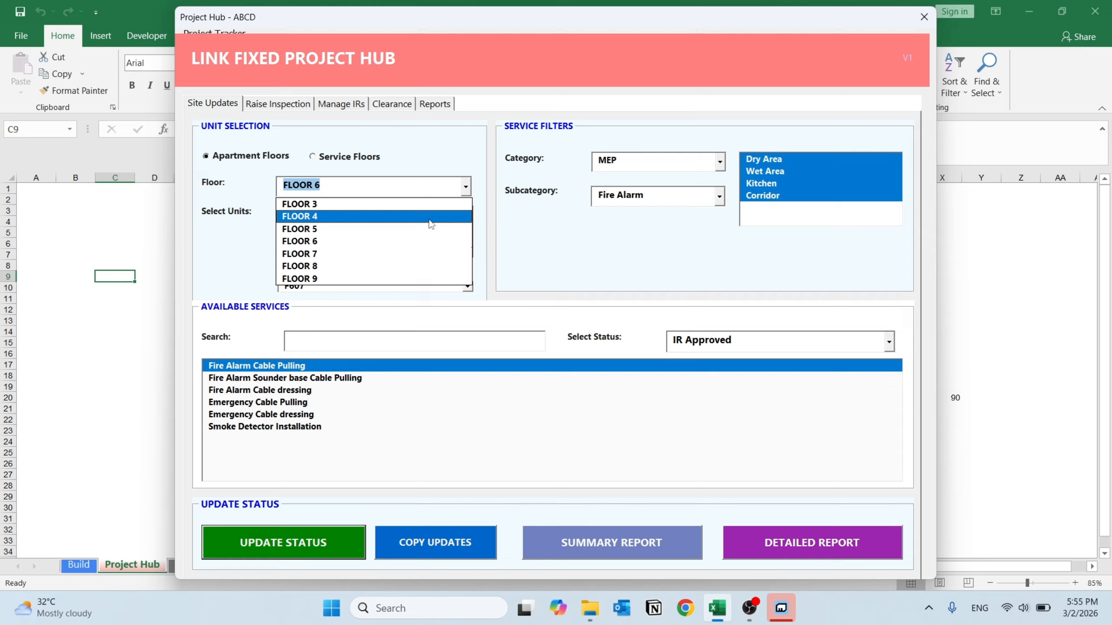
pyautogui.click(405, 252)
pyautogui.click(296, 551)
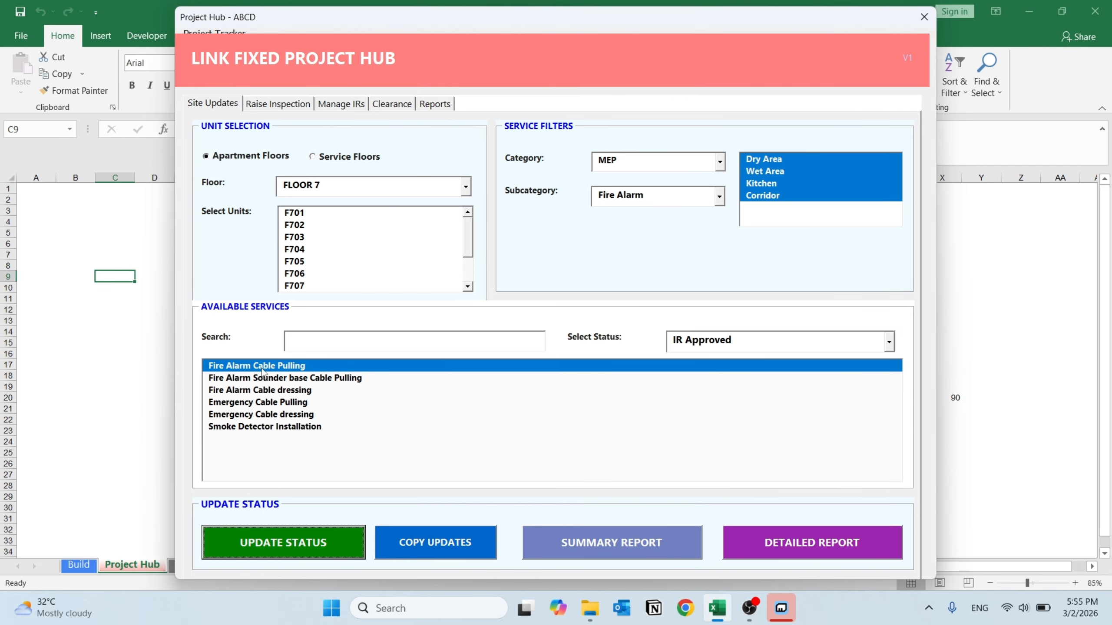
pyautogui.click(285, 551)
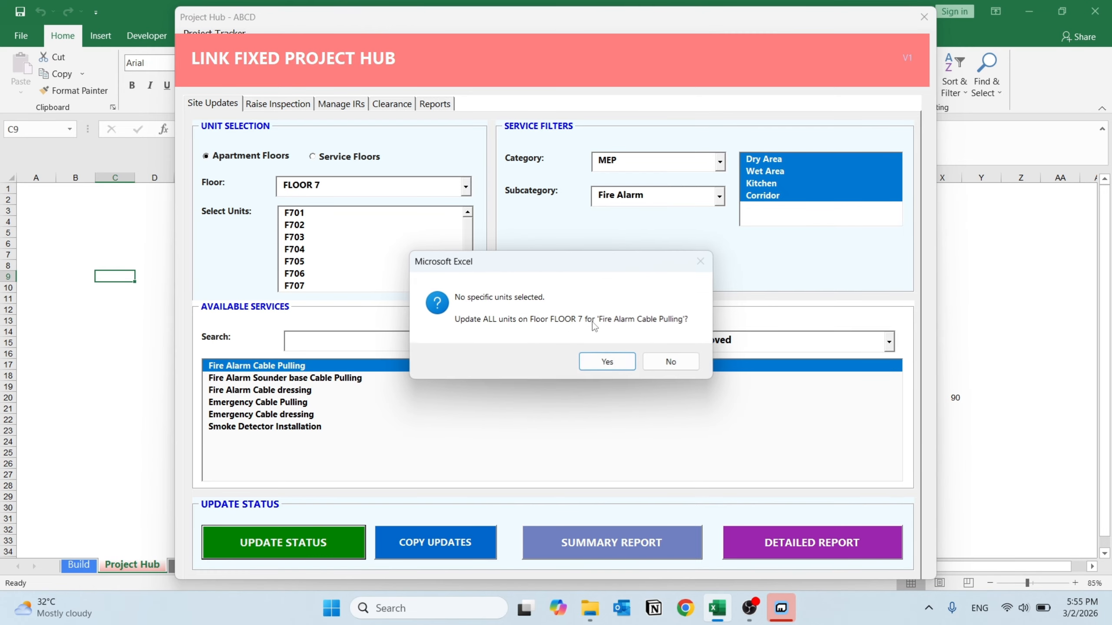
pyautogui.click(611, 359)
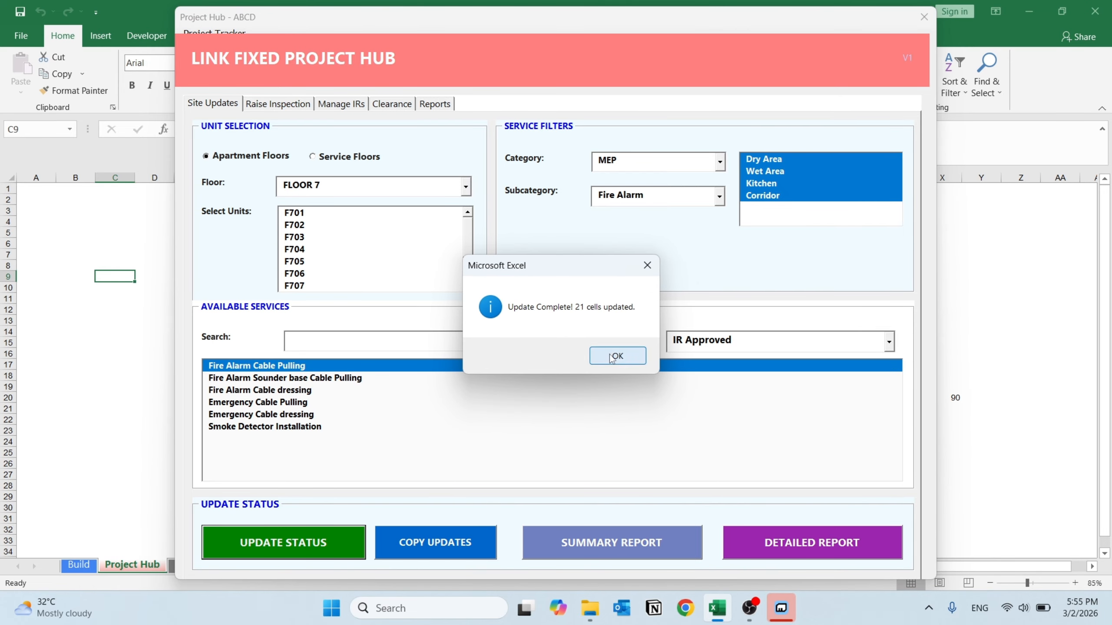
pyautogui.click(616, 355)
# Update Fire Alarm Cable Pulling to IR Approved for Floor 8 units F801, F802 and F803, with the Corridor area excluded.
pyautogui.click(465, 187)
pyautogui.click(370, 262)
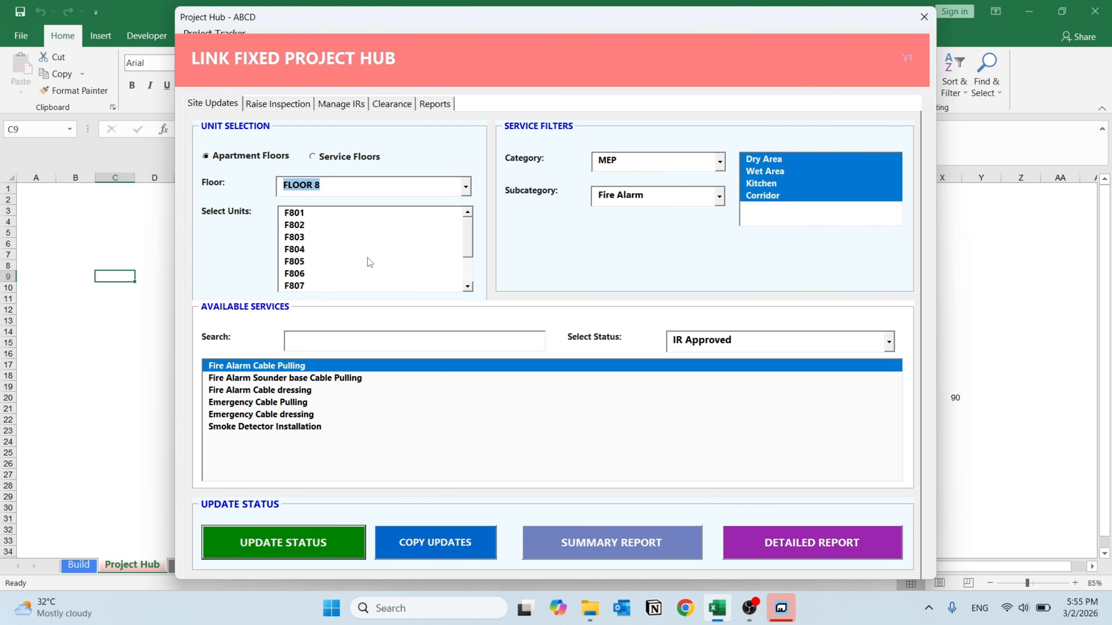
pyautogui.click(294, 213)
pyautogui.click(296, 225)
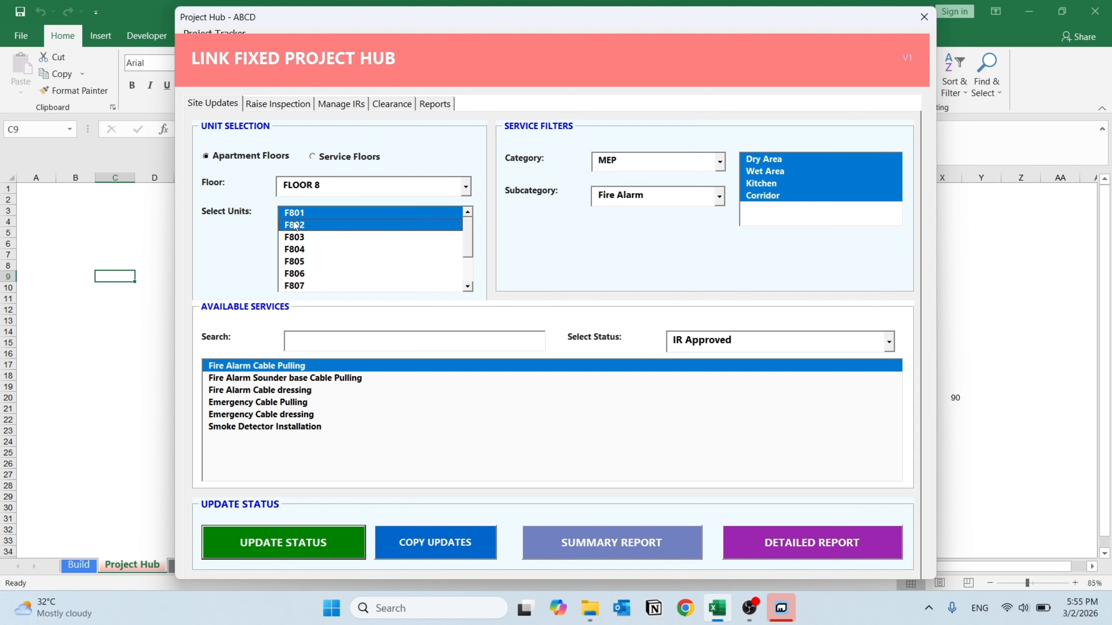
pyautogui.click(300, 238)
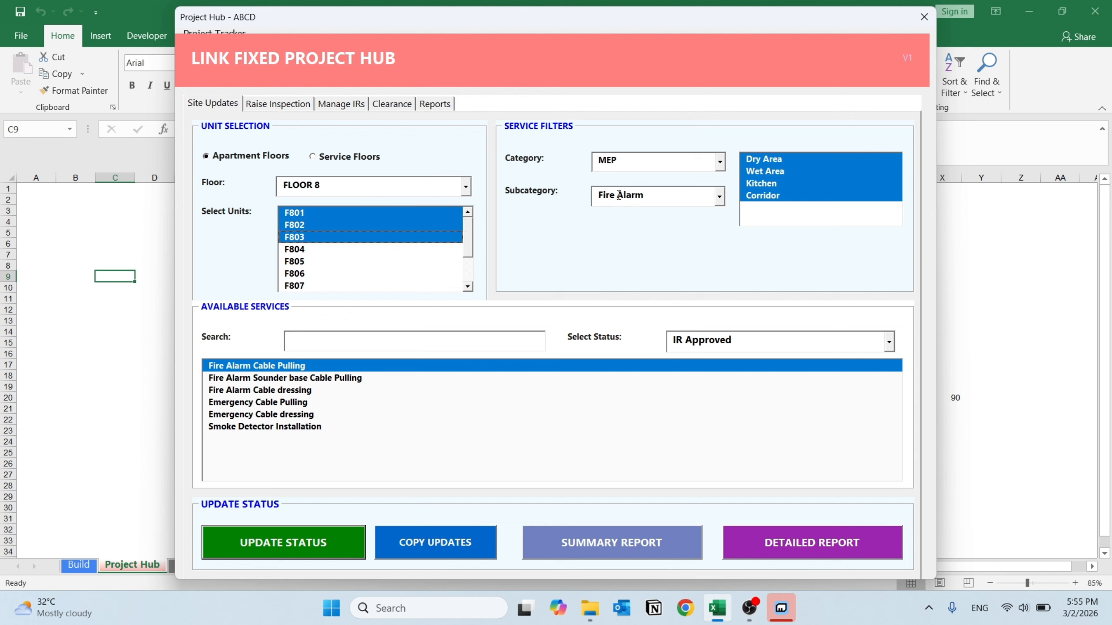
pyautogui.click(759, 193)
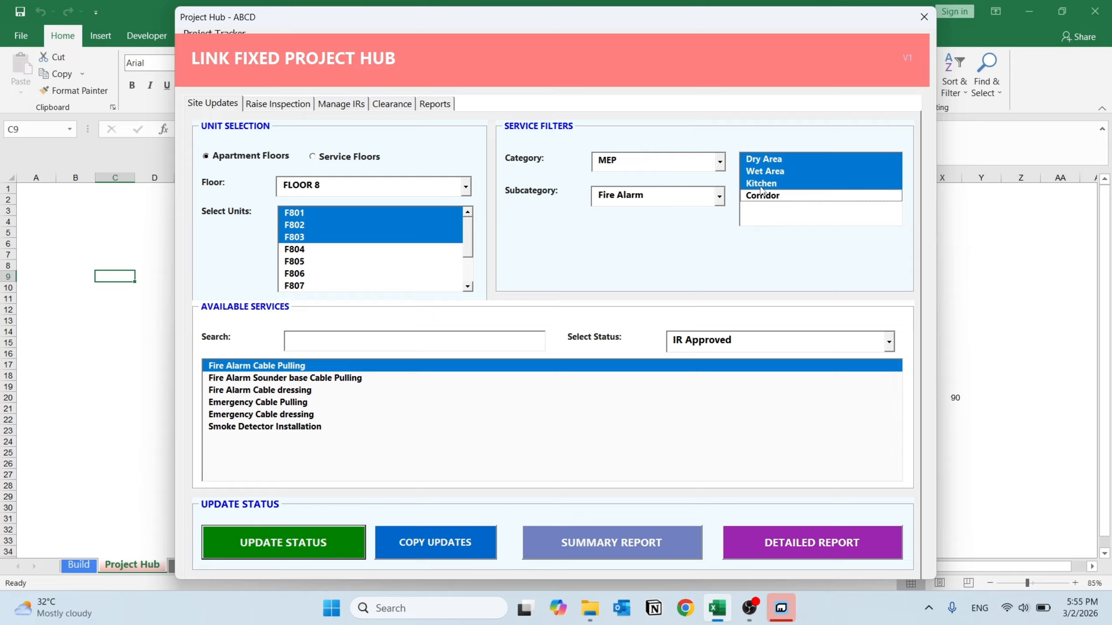
pyautogui.click(320, 542)
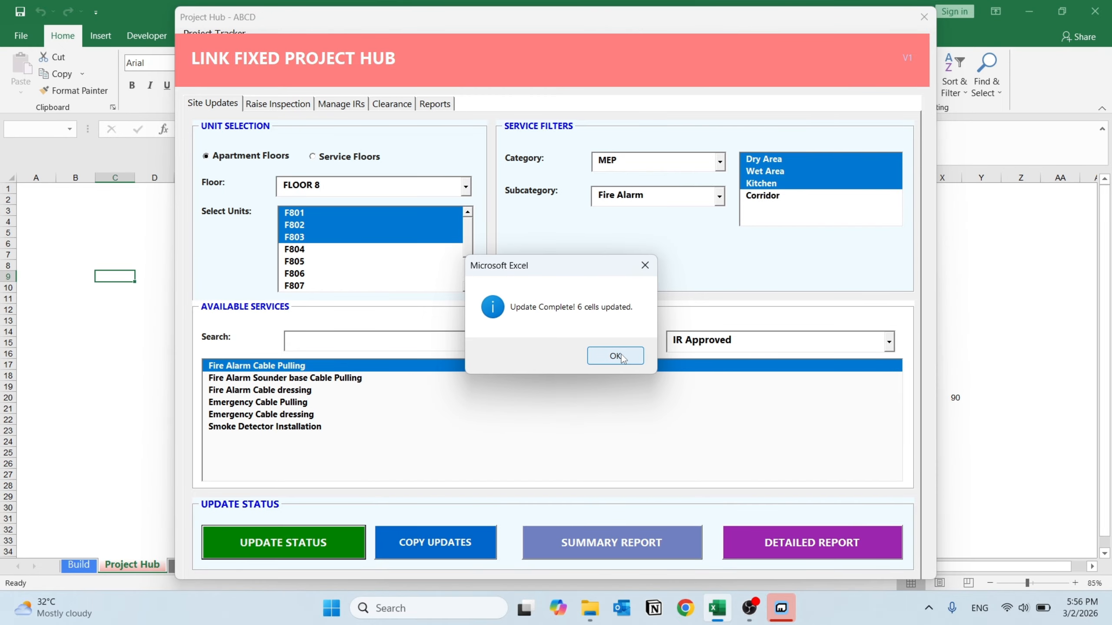
pyautogui.click(621, 355)
# Copy the Floor 5 status values from Fire Alarm Cable Pulling and paste them to Emergency Cable Pulling.
pyautogui.click(466, 188)
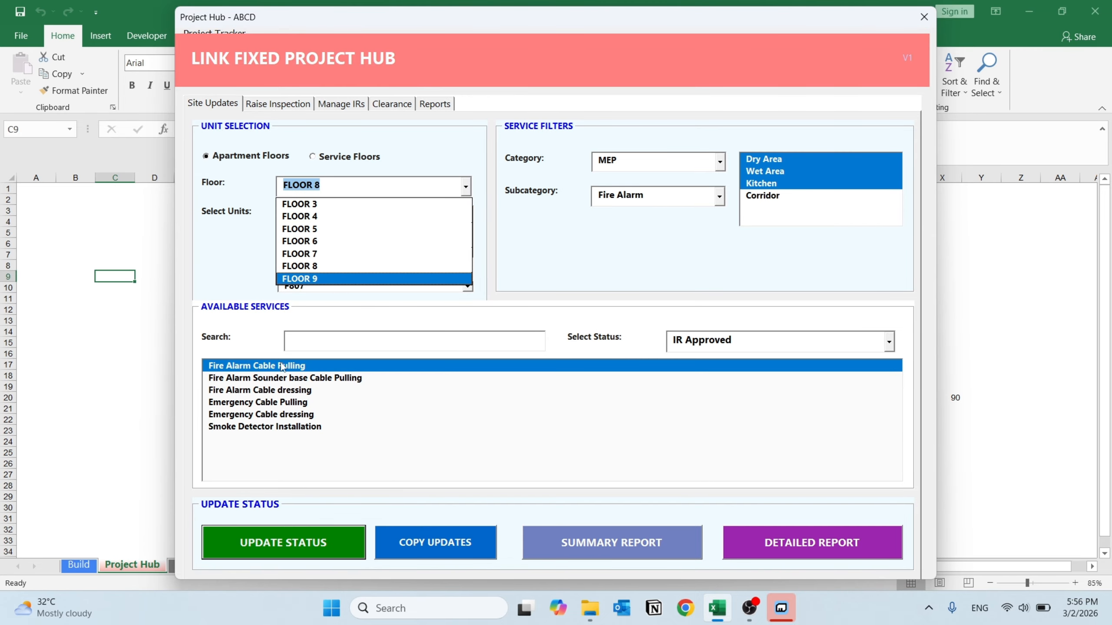
pyautogui.click(323, 229)
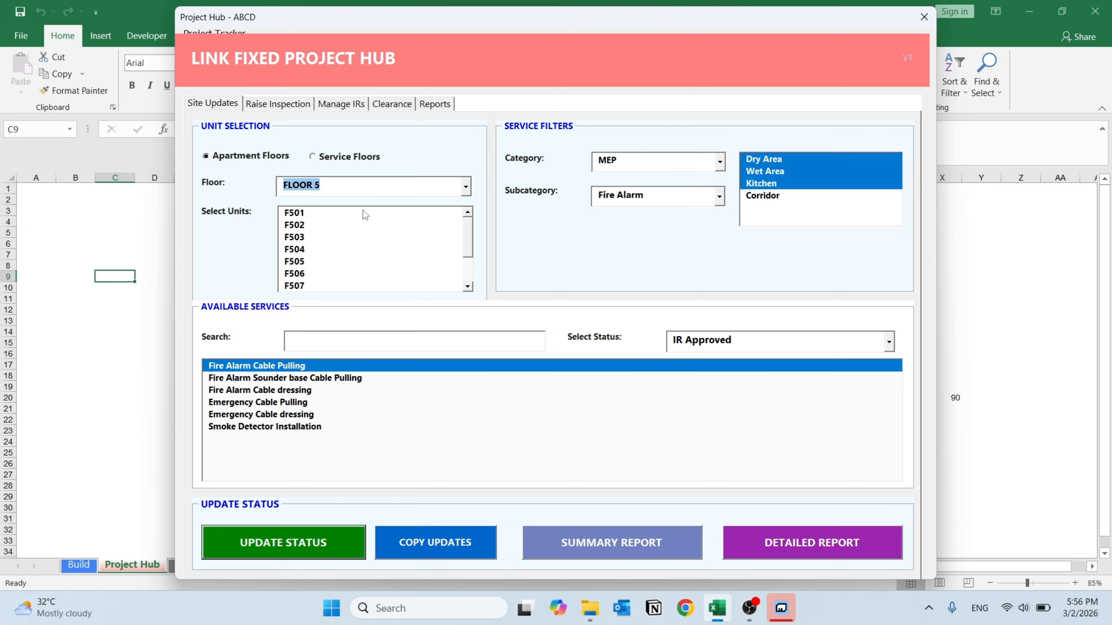
pyautogui.click(264, 370)
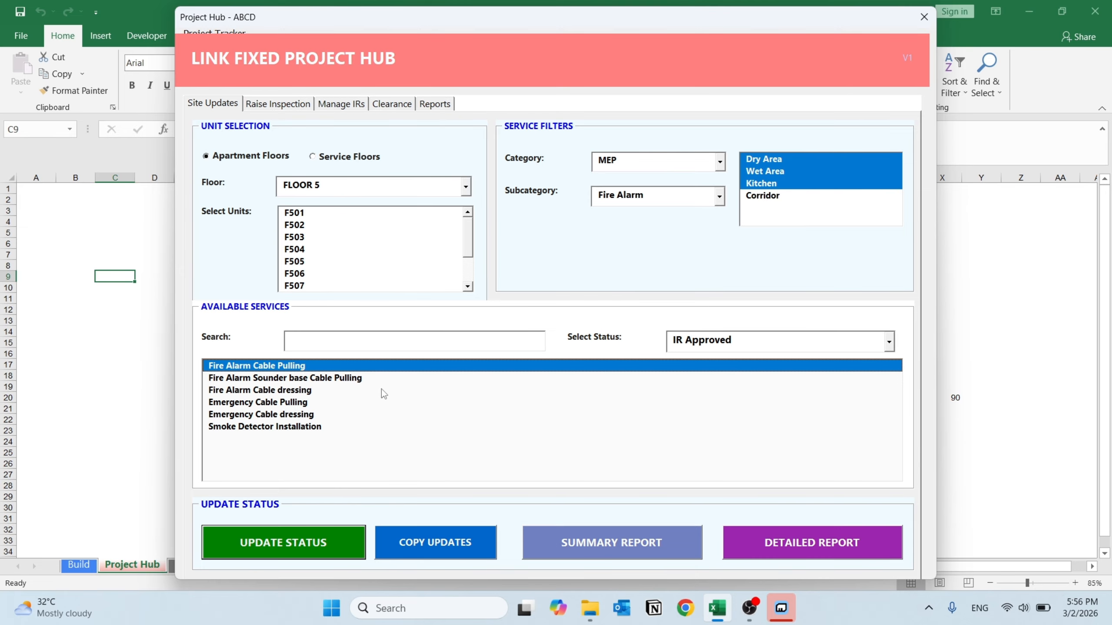
pyautogui.click(408, 544)
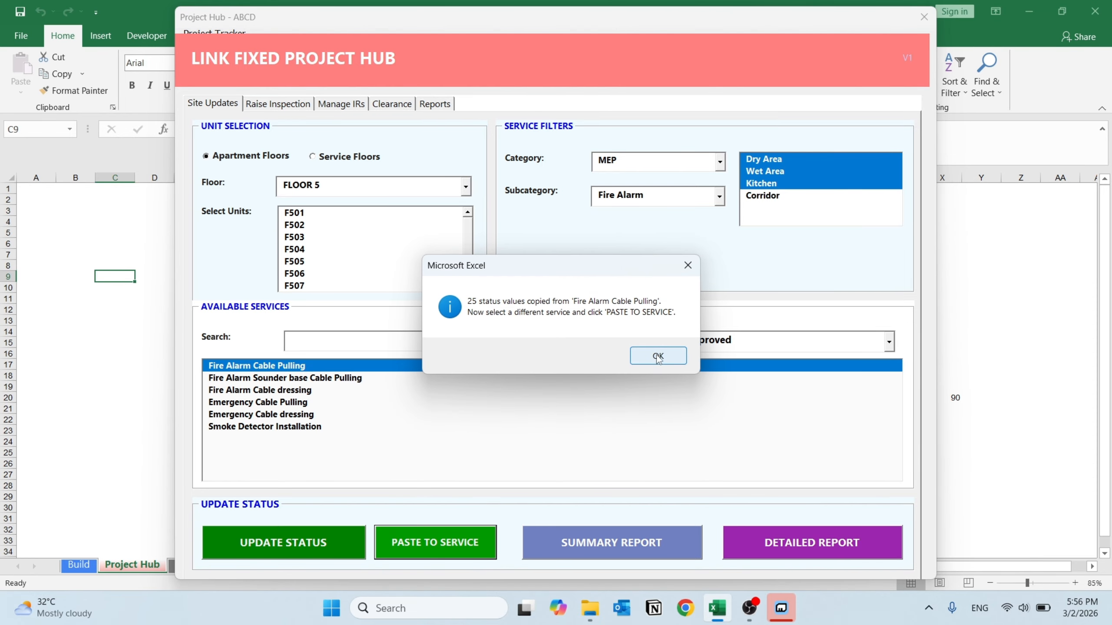
pyautogui.click(657, 356)
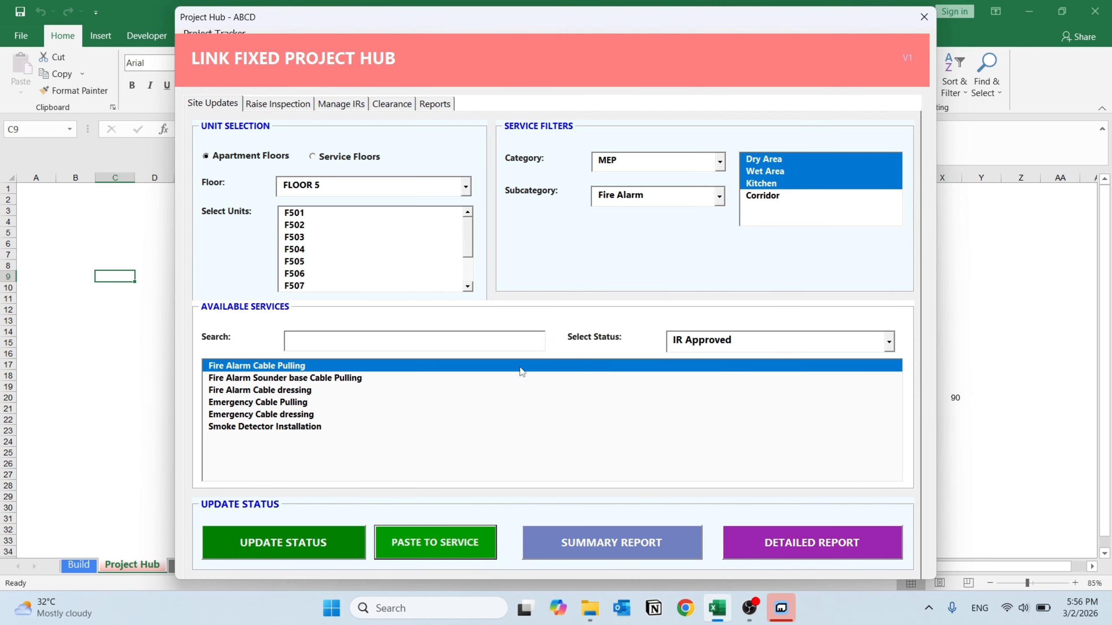
pyautogui.click(269, 403)
pyautogui.click(443, 542)
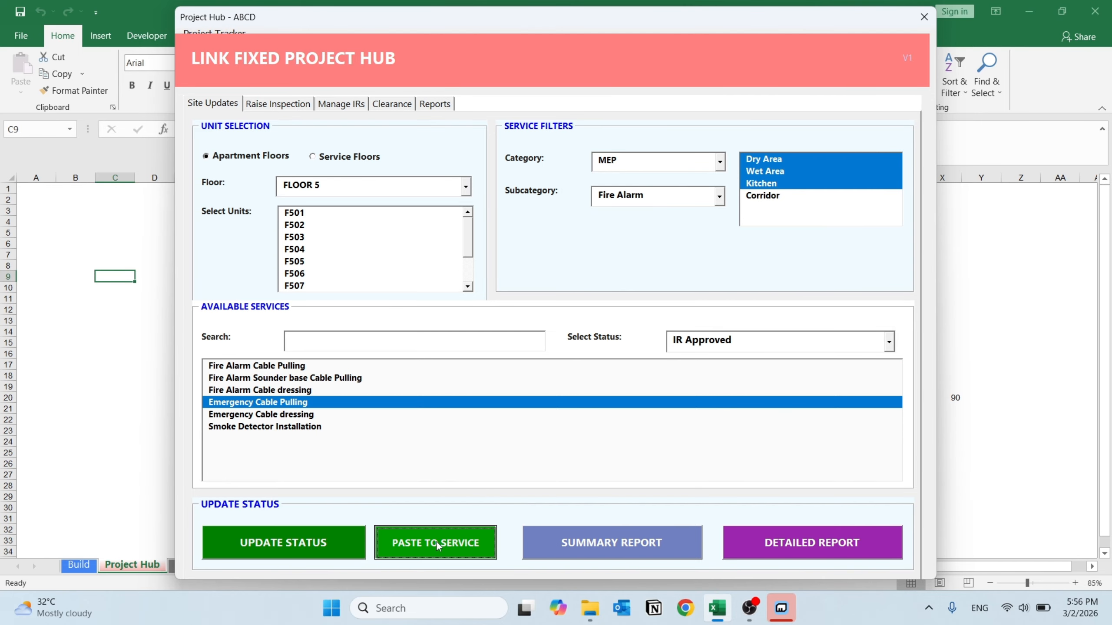
pyautogui.click(581, 361)
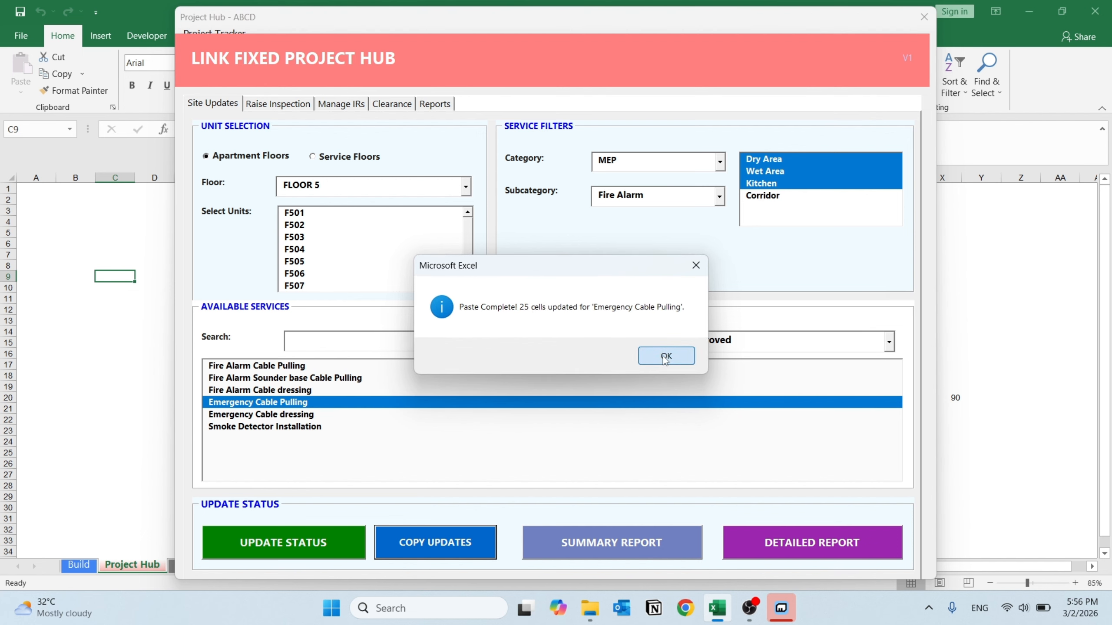
pyautogui.click(664, 358)
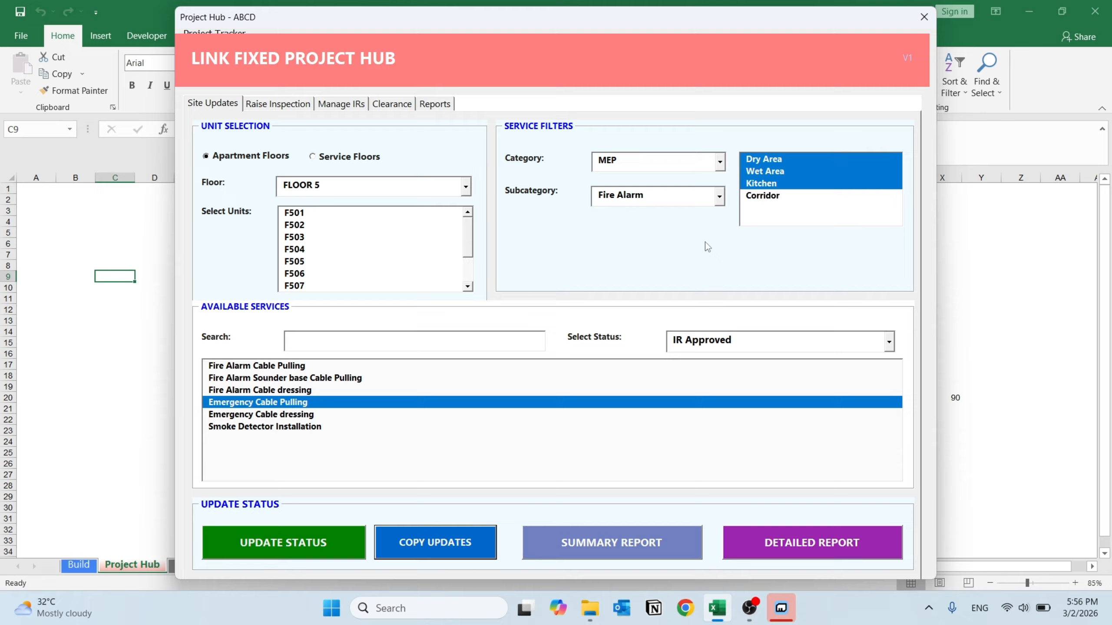
# Include the Corridor area and copy the Floor 6 status values from Fire Alarm Cable Pulling to Emergency Cable Pulling.
pyautogui.click(758, 198)
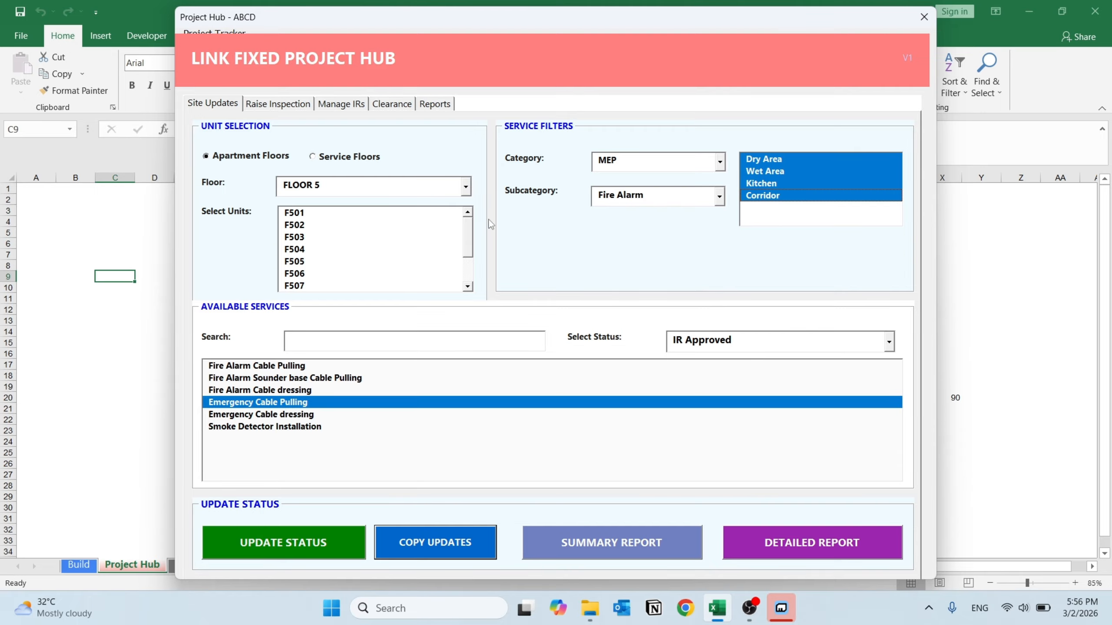
pyautogui.click(465, 187)
pyautogui.click(398, 242)
pyautogui.click(293, 368)
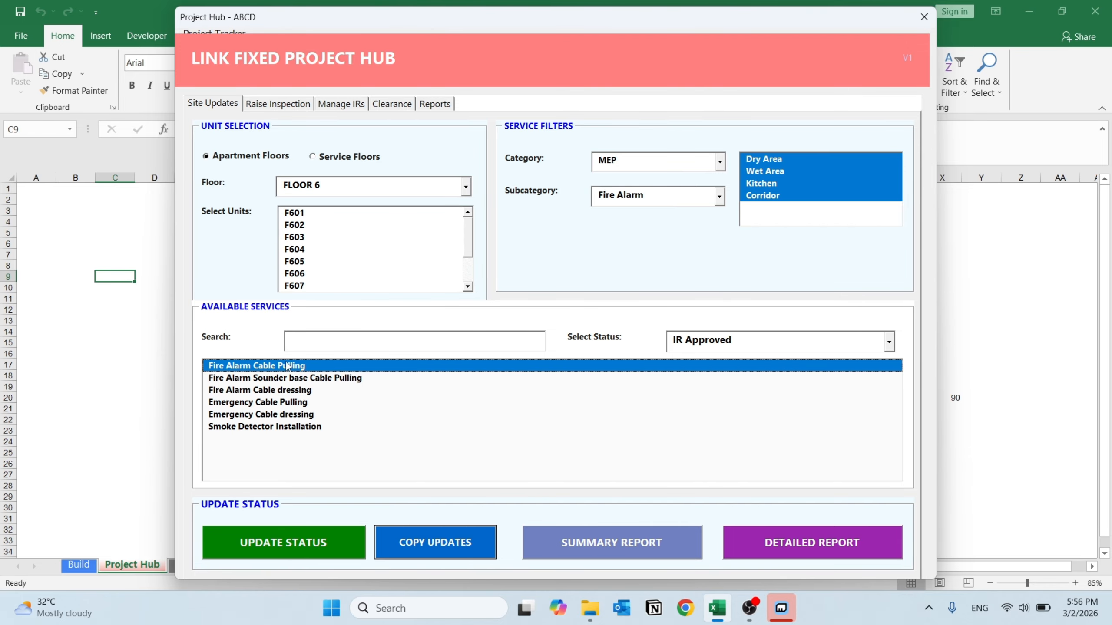
pyautogui.click(437, 531)
pyautogui.click(652, 349)
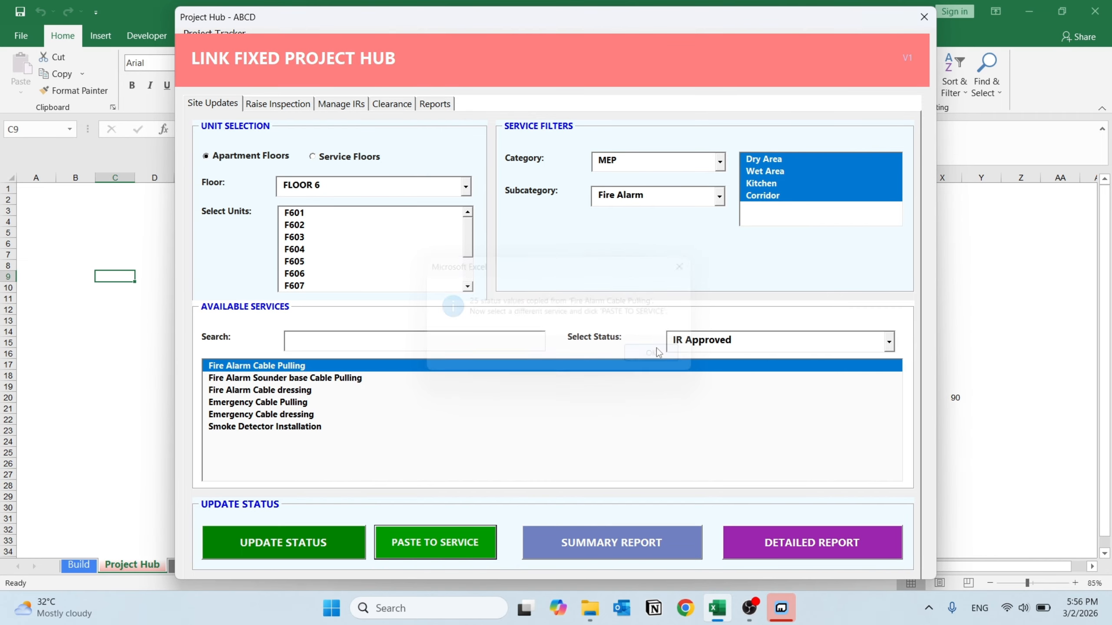
pyautogui.click(277, 403)
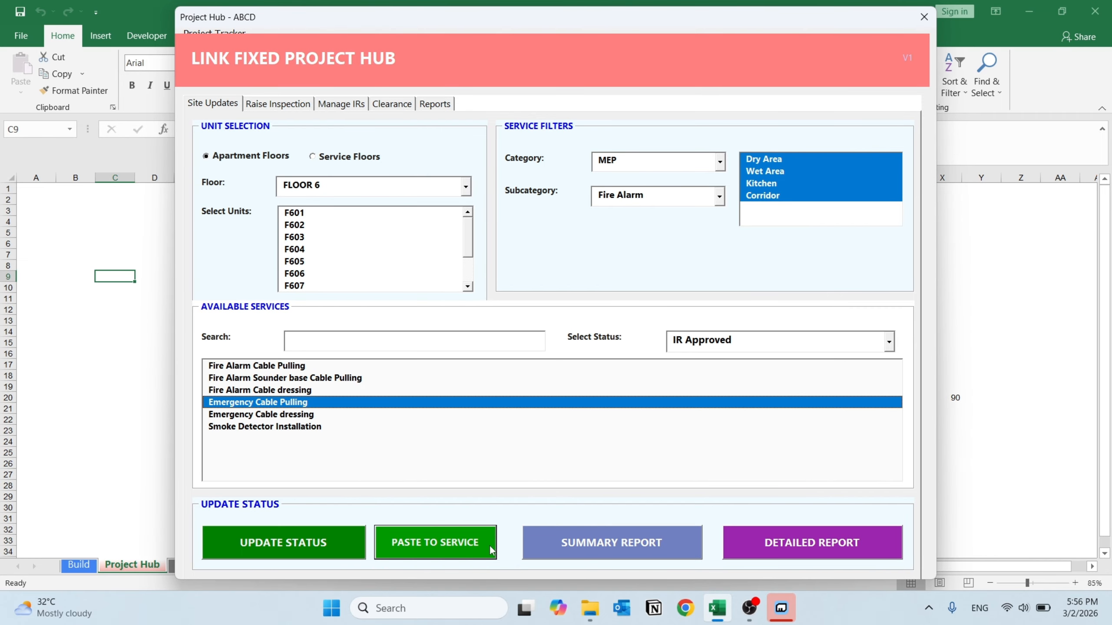
pyautogui.click(457, 542)
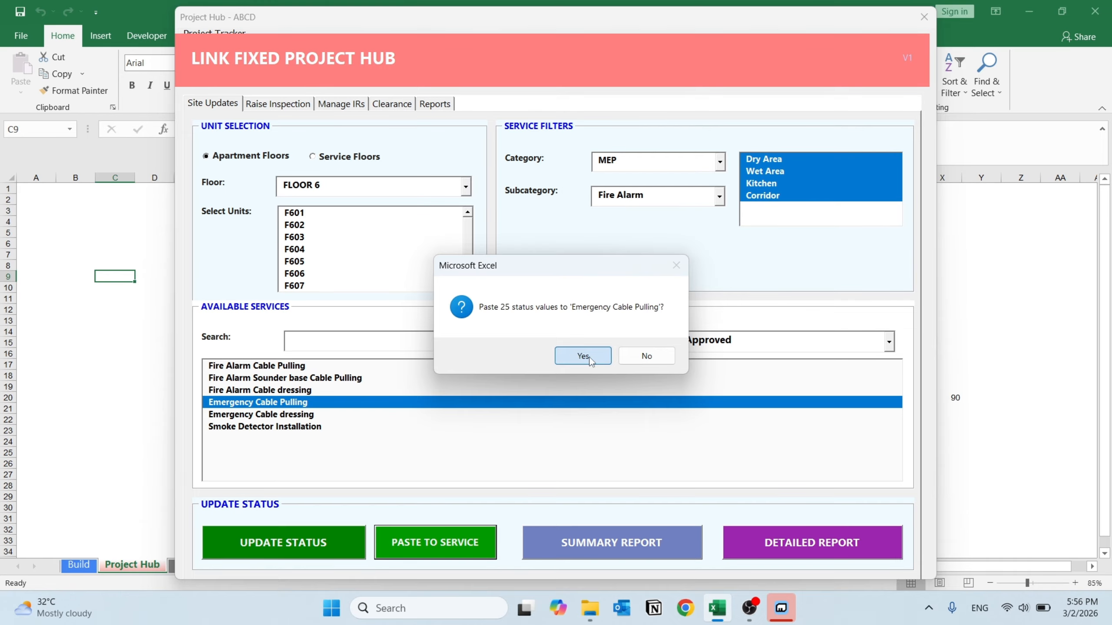
pyautogui.click(583, 355)
pyautogui.click(665, 357)
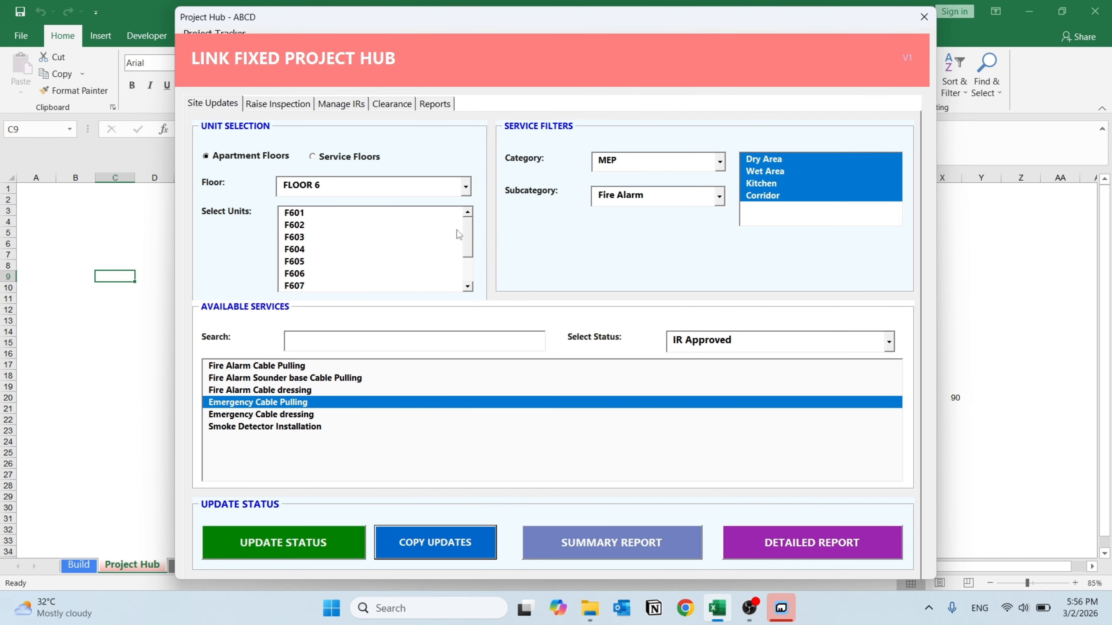
# Copy the Floor 7 status values from Fire Alarm Cable Pulling and paste them to Emergency Cable Pulling.
pyautogui.click(466, 187)
pyautogui.click(404, 254)
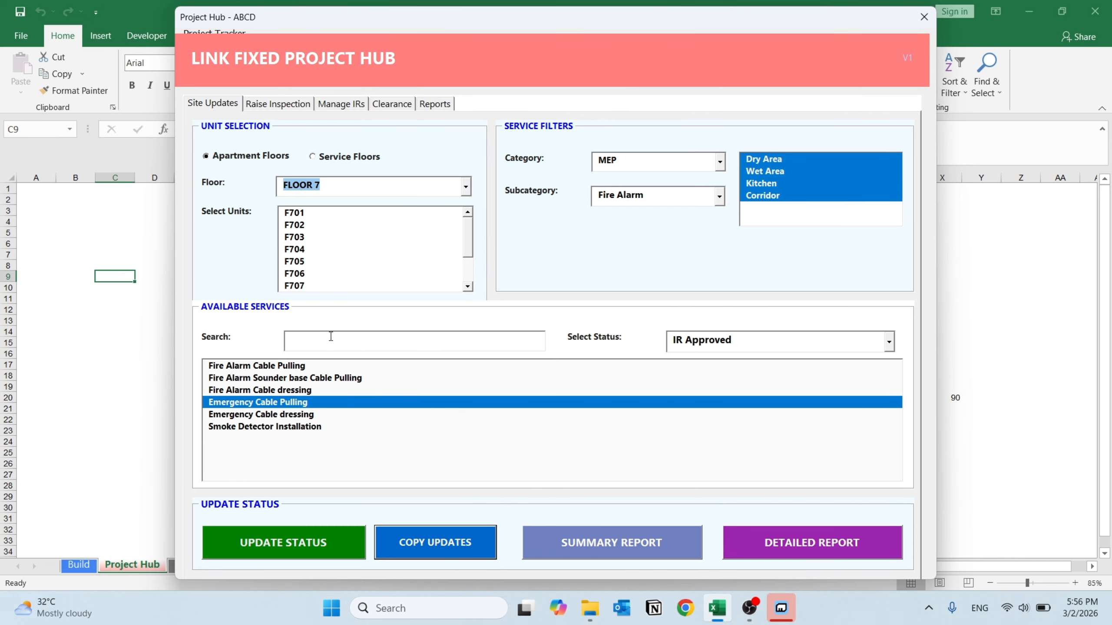
pyautogui.click(289, 366)
pyautogui.click(476, 543)
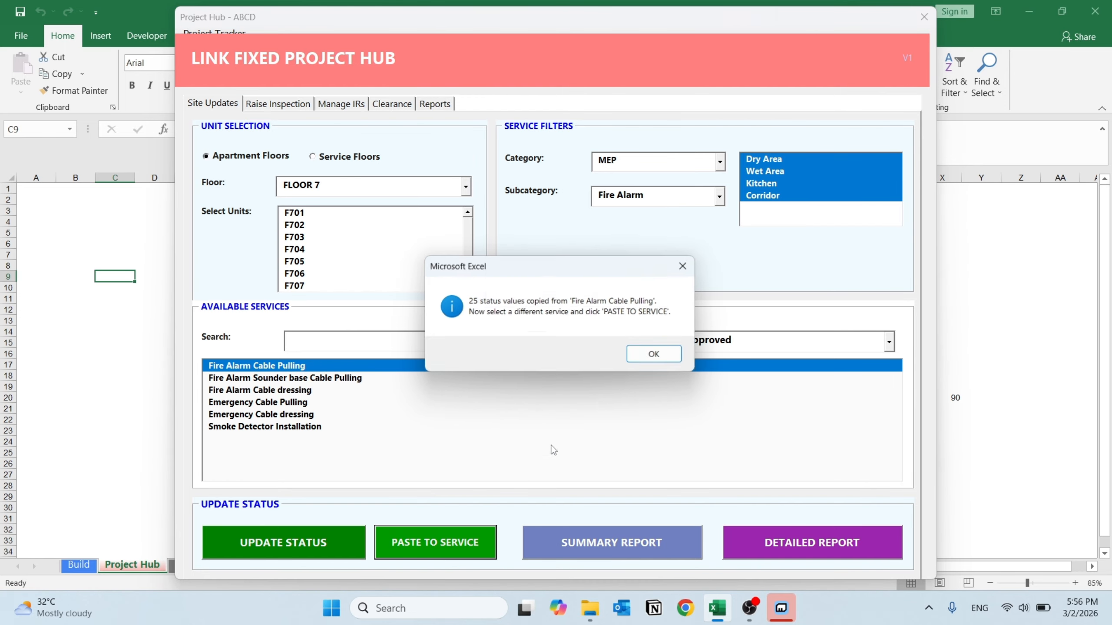
pyautogui.click(651, 360)
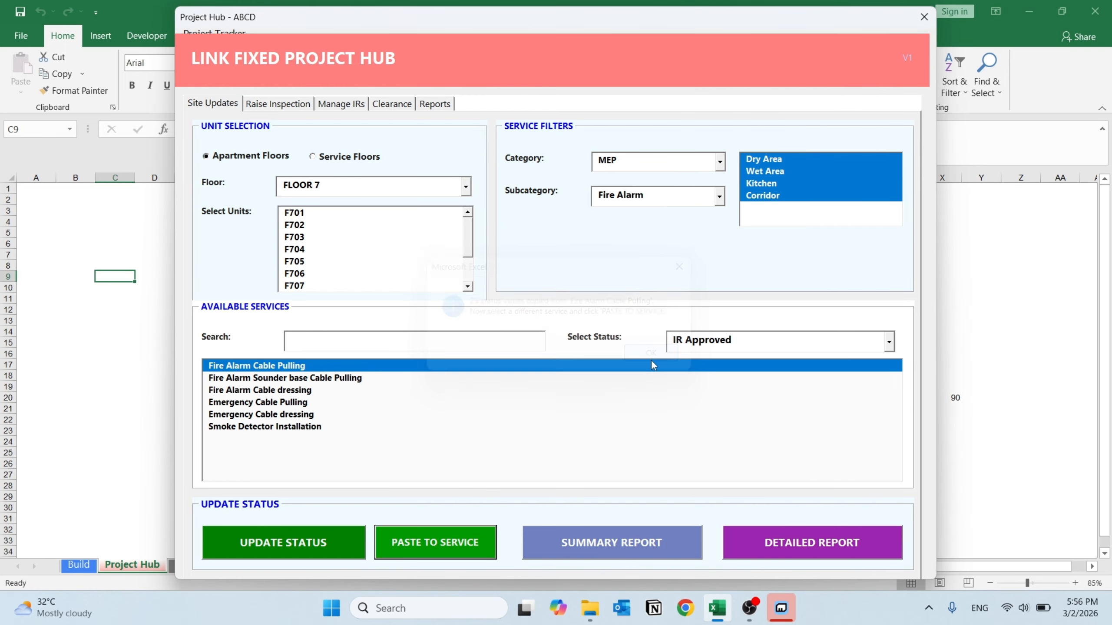
pyautogui.click(277, 404)
pyautogui.click(415, 553)
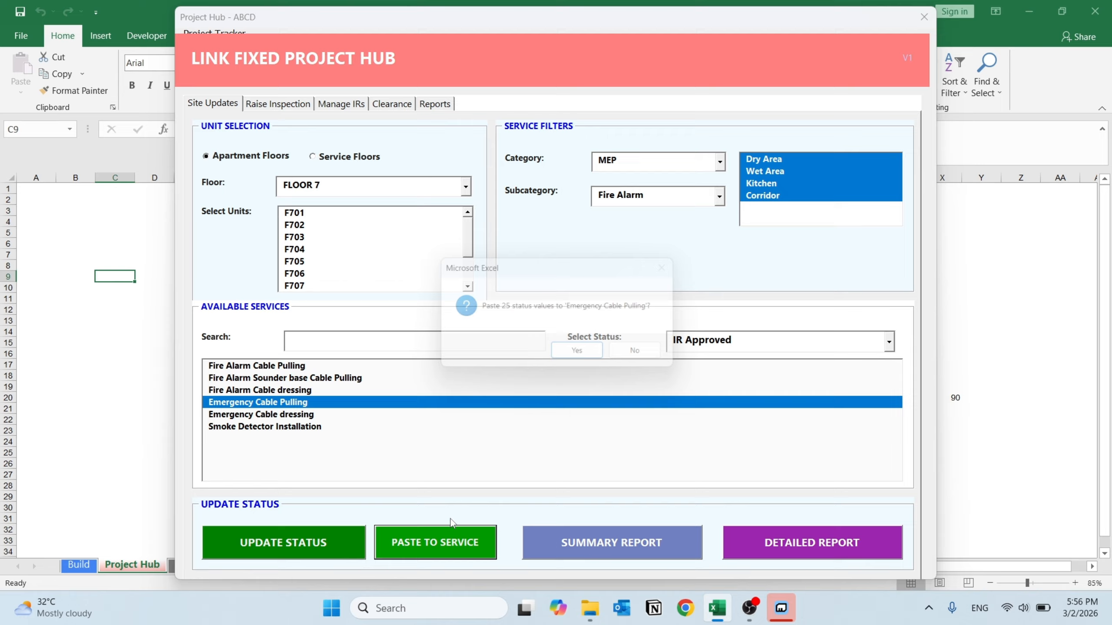
pyautogui.click(585, 362)
pyautogui.click(662, 362)
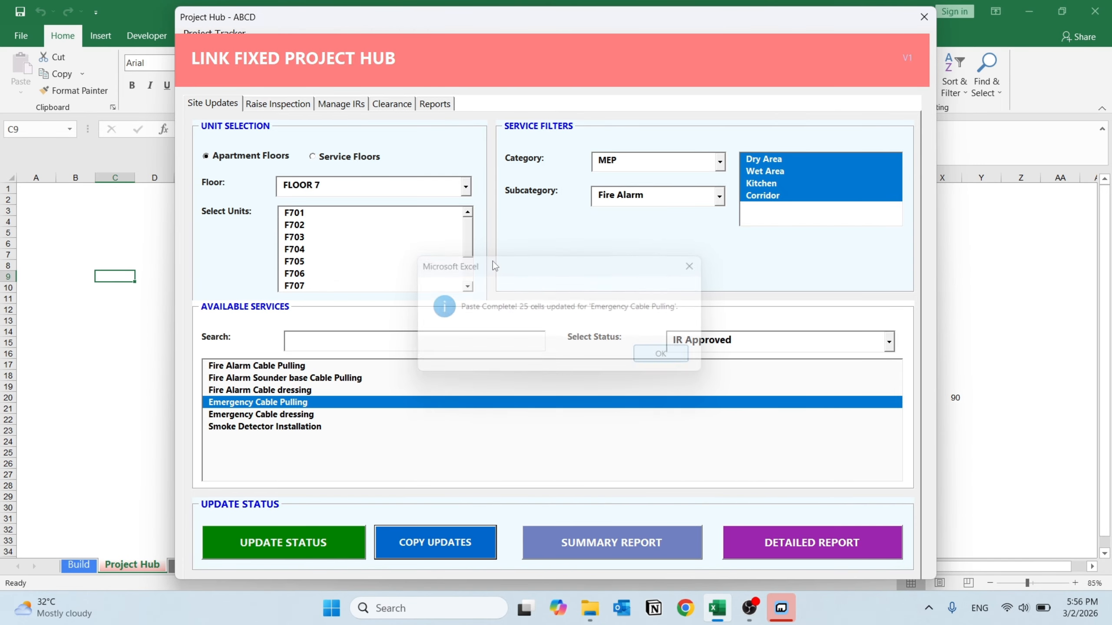
# Copy the Floor 8 status values from Fire Alarm Cable Pulling and paste them to Emergency Cable Pulling.
pyautogui.click(466, 187)
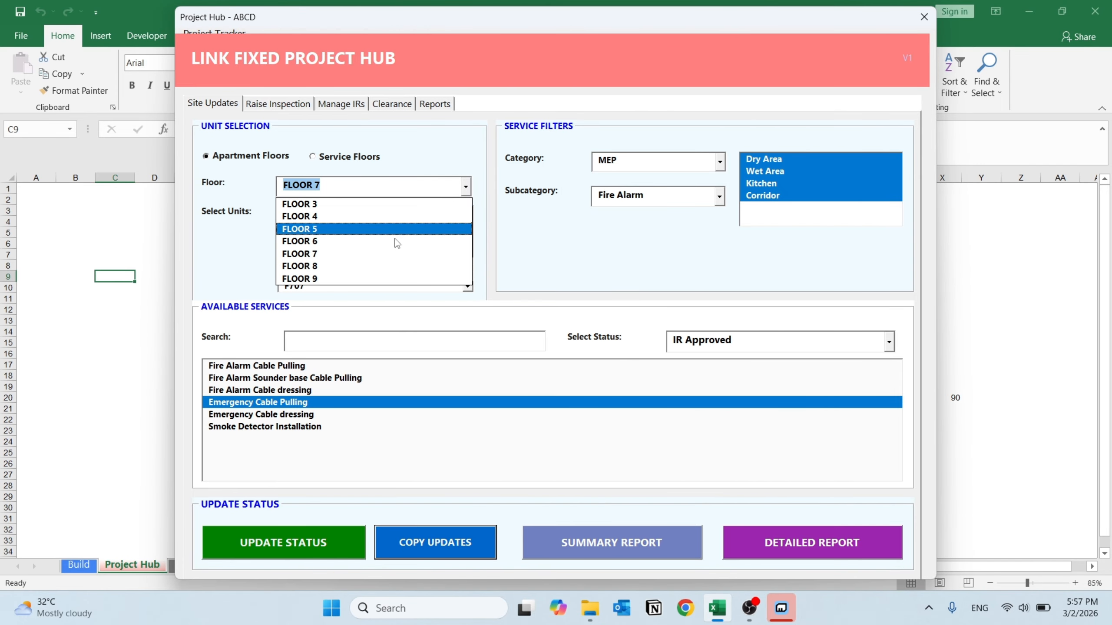
pyautogui.click(372, 267)
pyautogui.click(285, 366)
pyautogui.click(422, 535)
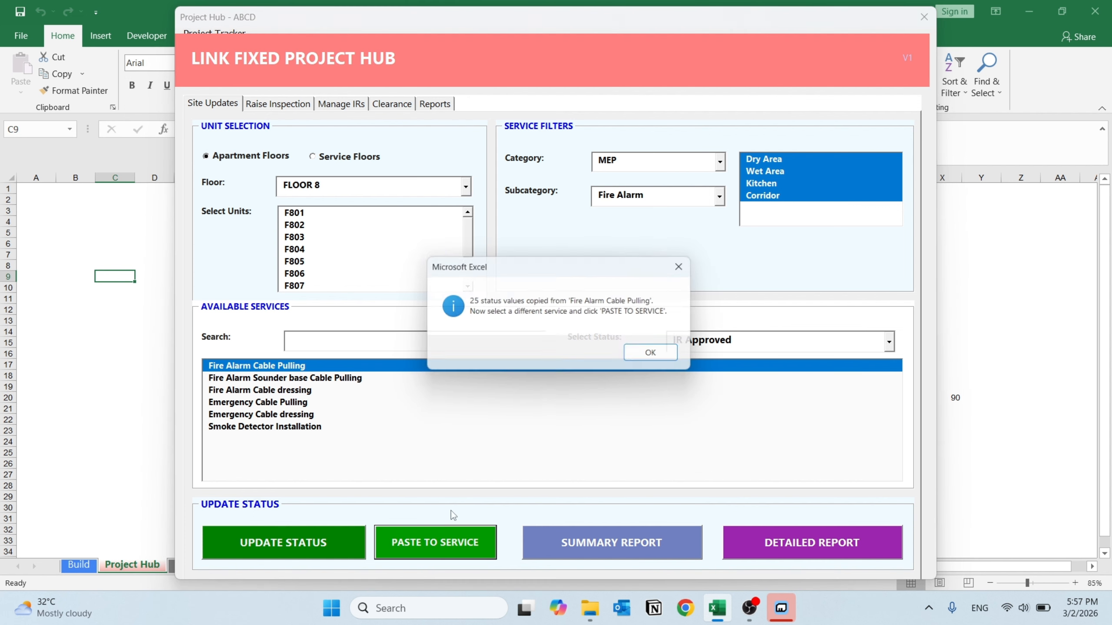
pyautogui.click(656, 355)
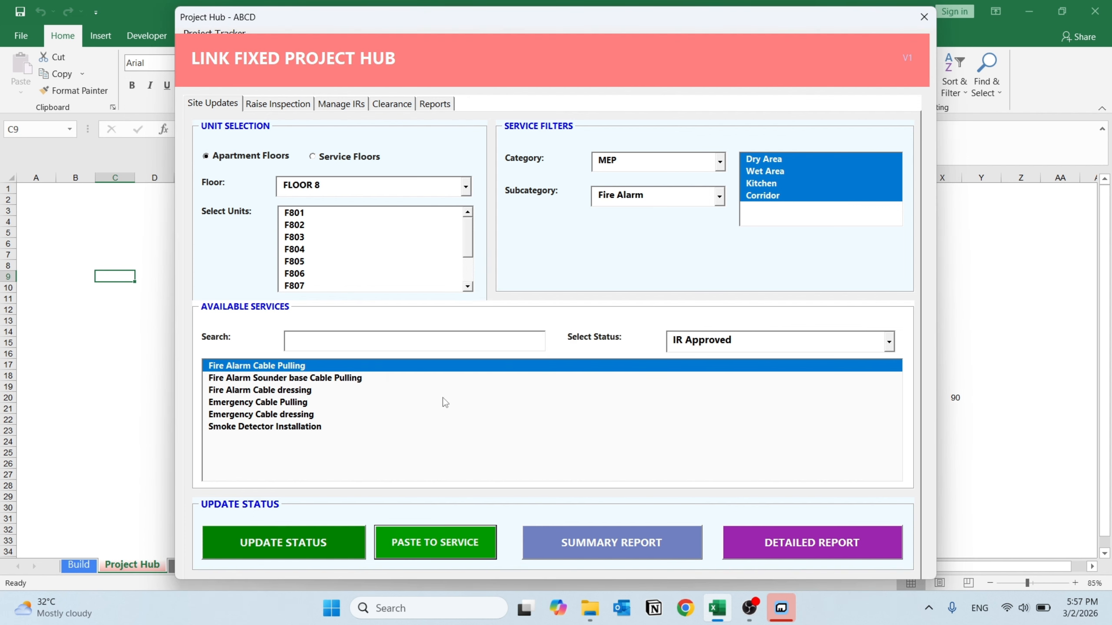
pyautogui.click(279, 403)
pyautogui.click(404, 542)
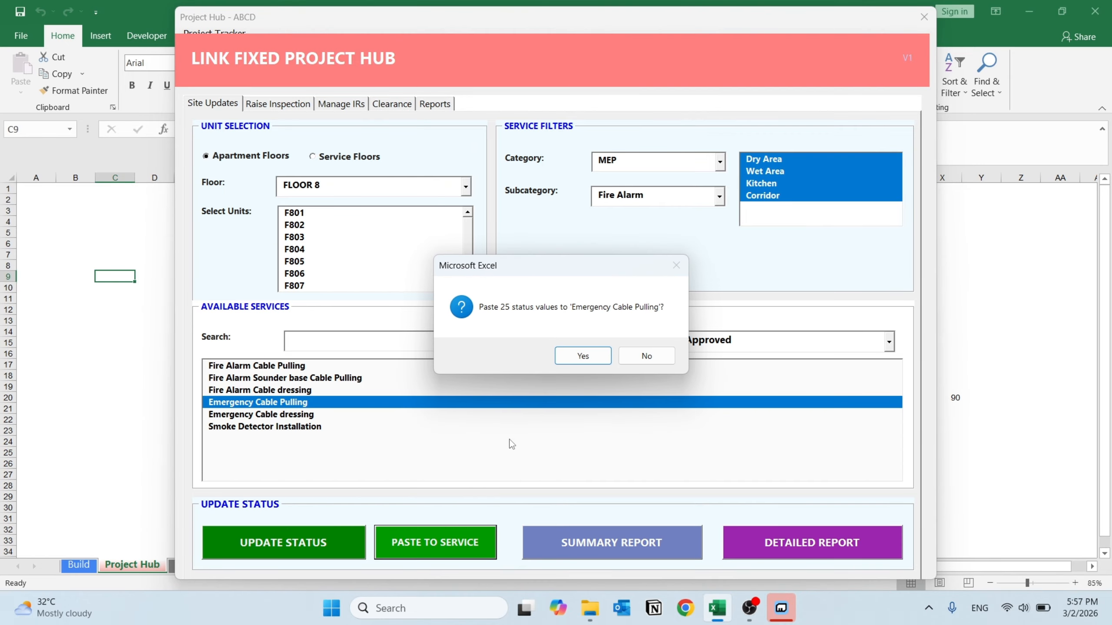
pyautogui.click(583, 358)
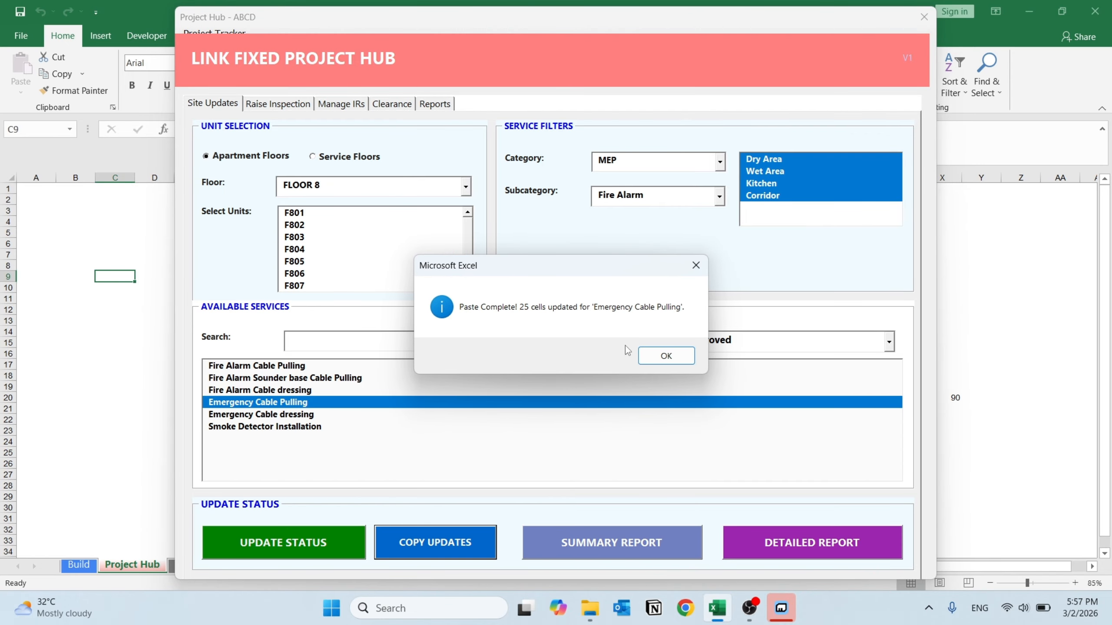
pyautogui.click(665, 356)
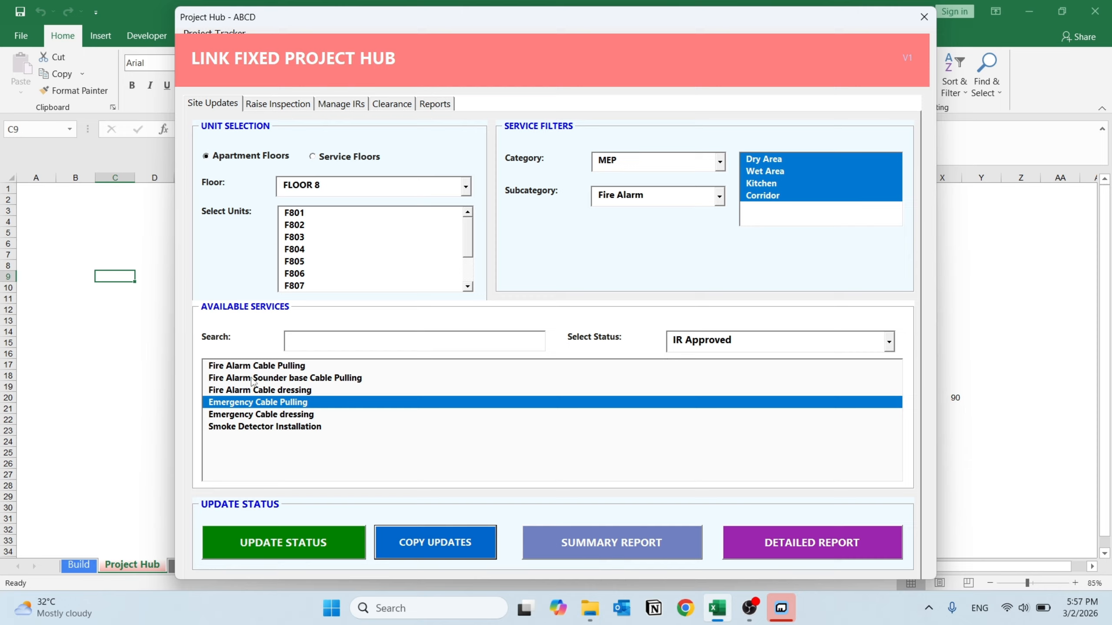
# Clear the category and subcategory filters and search the available services for "cable pulling".
pyautogui.click(696, 344)
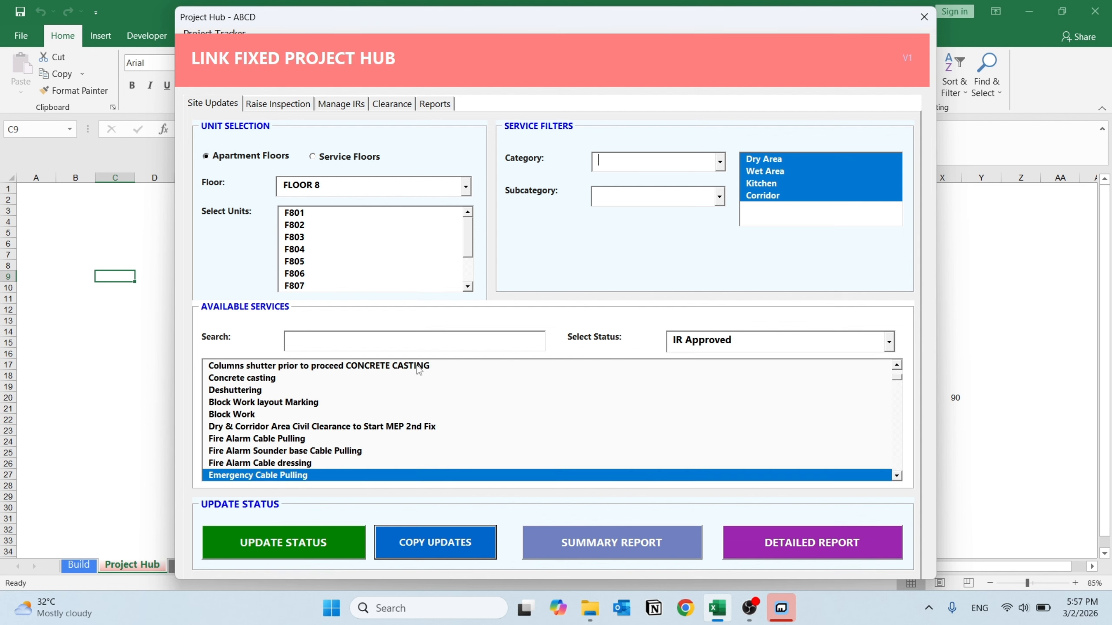
pyautogui.click(384, 342)
pyautogui.write('cable p')
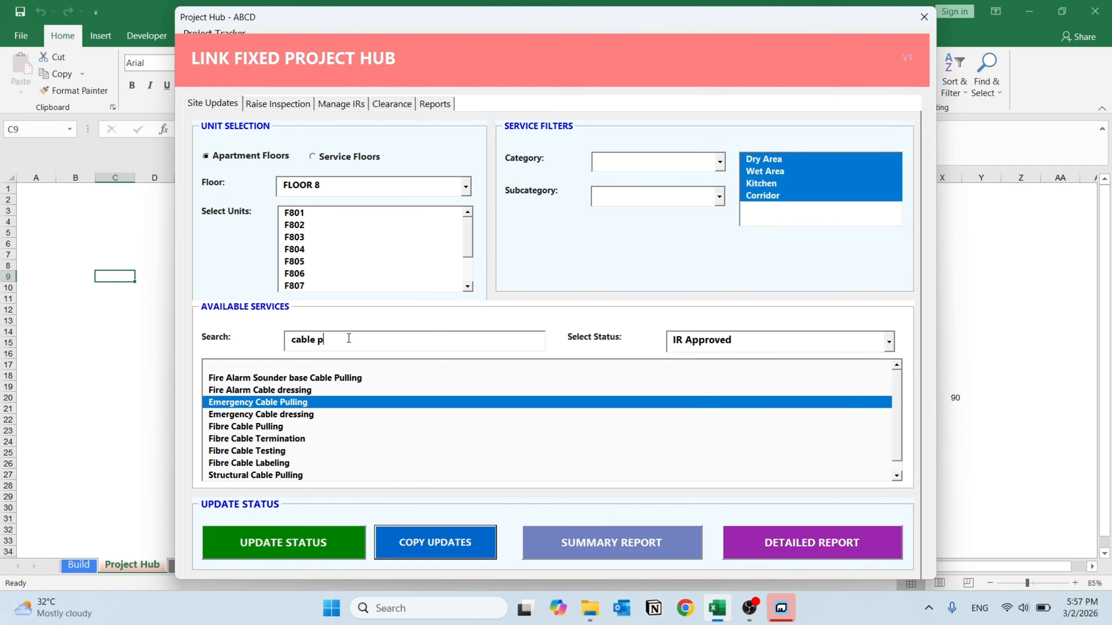
pyautogui.write('ulling')
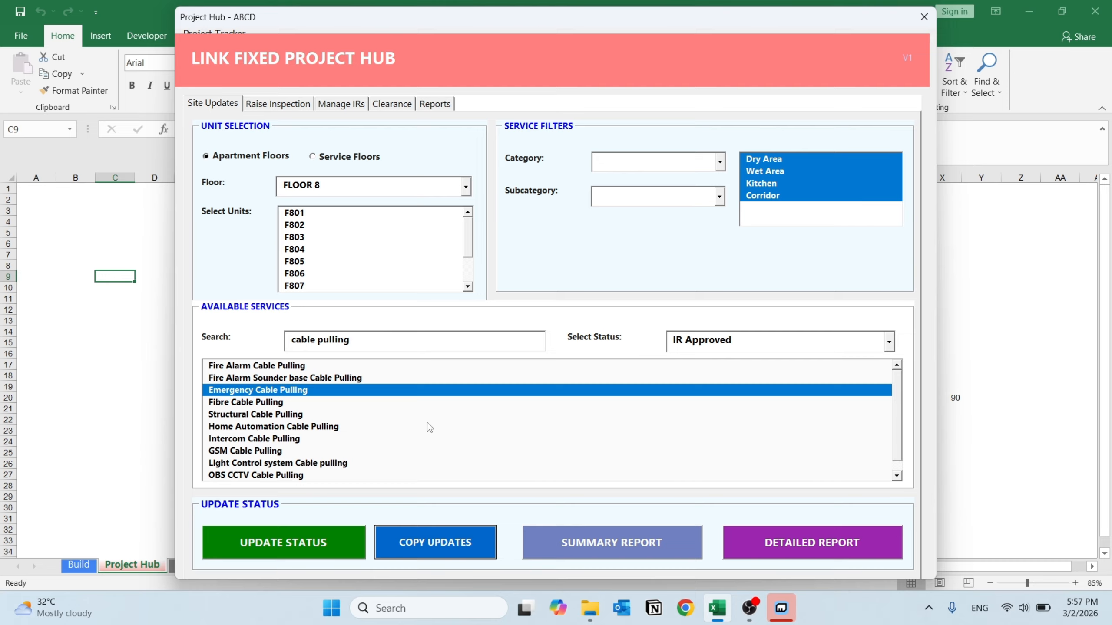
pyautogui.moveTo(895, 417); pyautogui.dragTo(483, 357)
# Generate the summary report for Fire Alarm Cable Pulling with only Dry Area, Wet Area and Kitchen included.
pyautogui.click(283, 547)
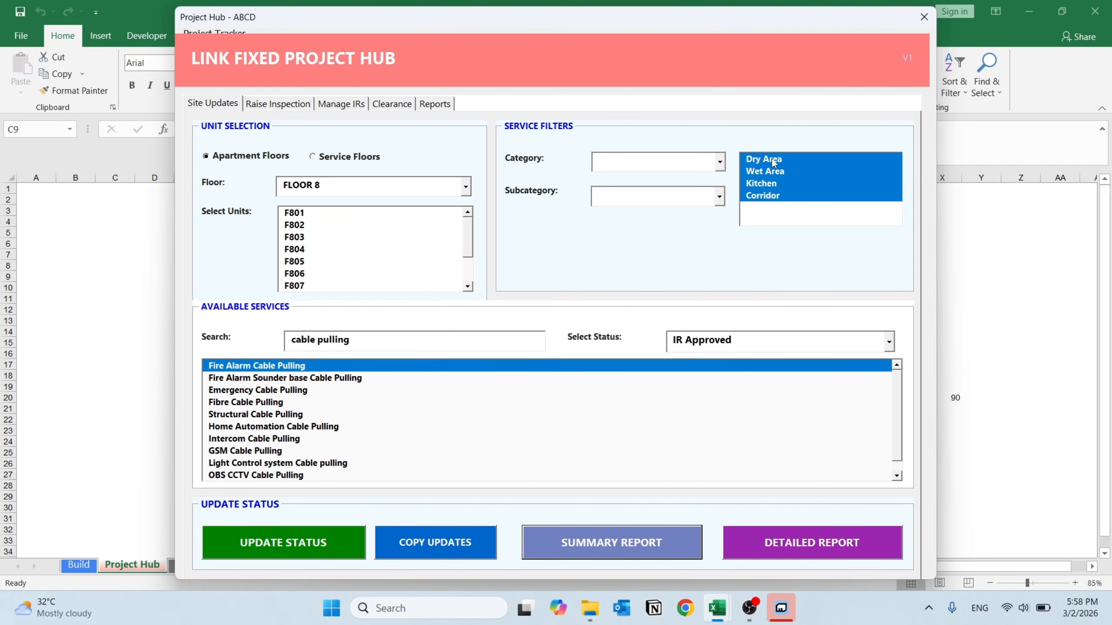
pyautogui.click(765, 198)
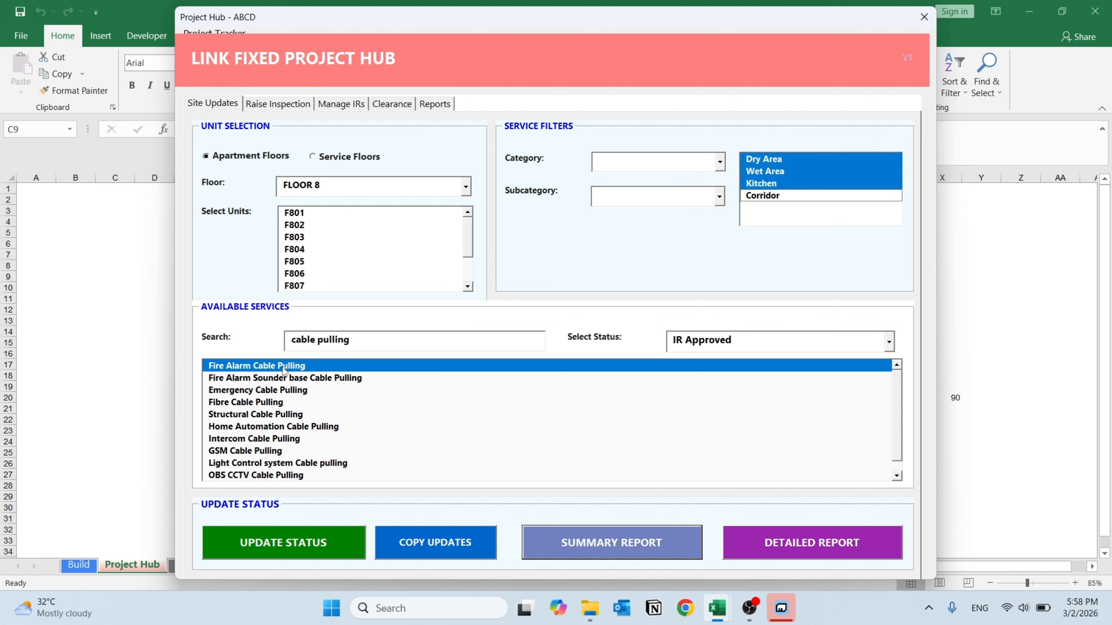
pyautogui.click(623, 544)
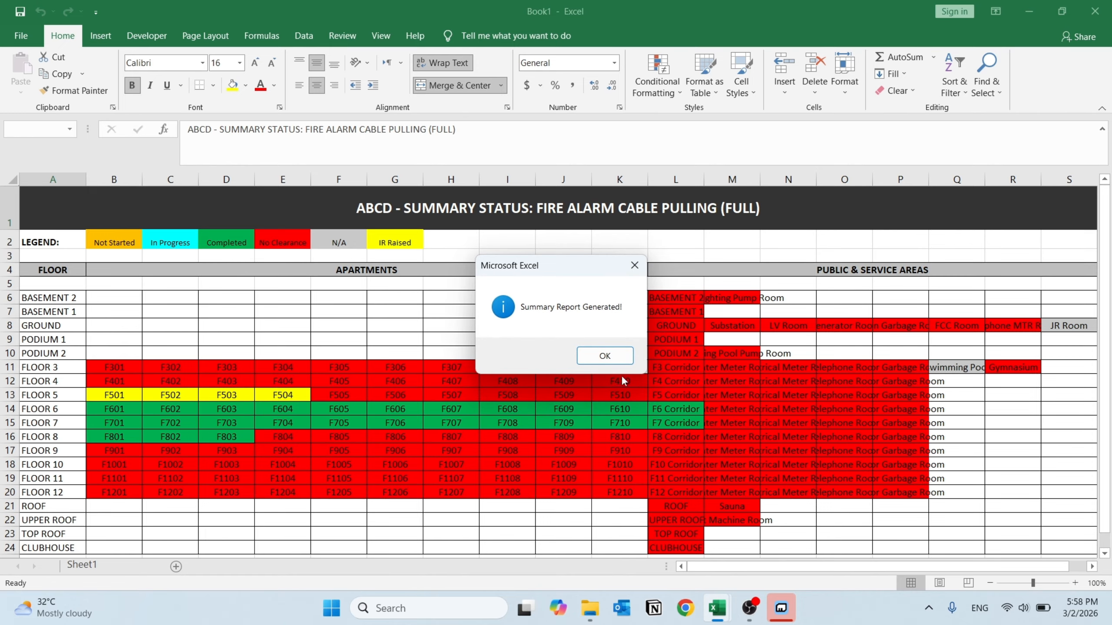
pyautogui.click(604, 356)
# Review the Floor 3 to Floor 8 apartment statuses in the summary report against the colour legend.
pyautogui.click(419, 338)
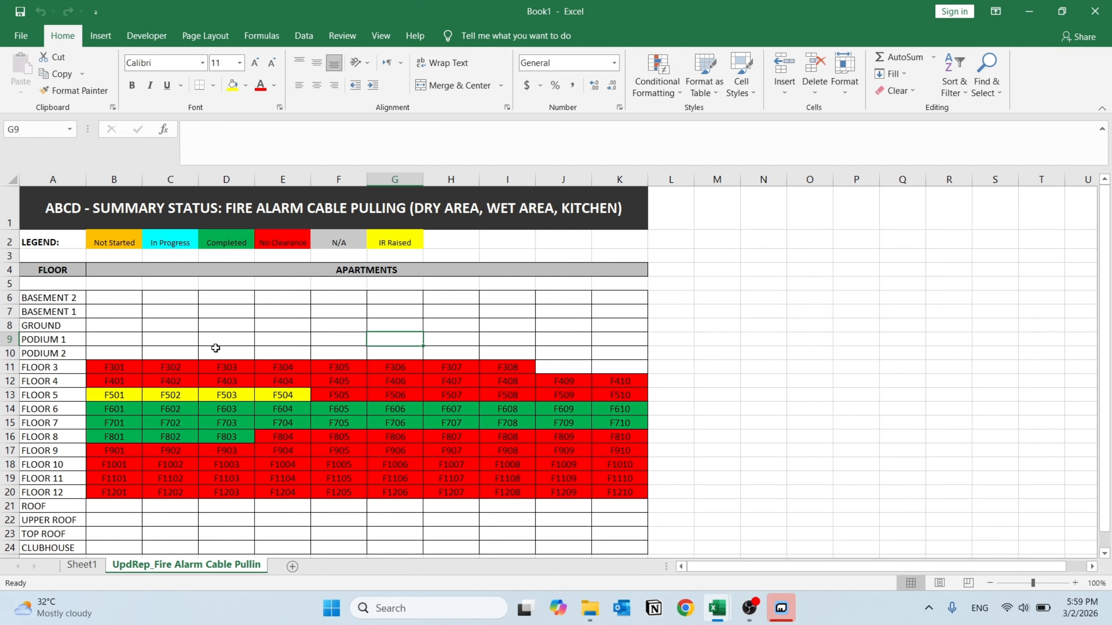
pyautogui.moveTo(97, 368); pyautogui.dragTo(559, 408)
pyautogui.moveTo(107, 395); pyautogui.dragTo(272, 396)
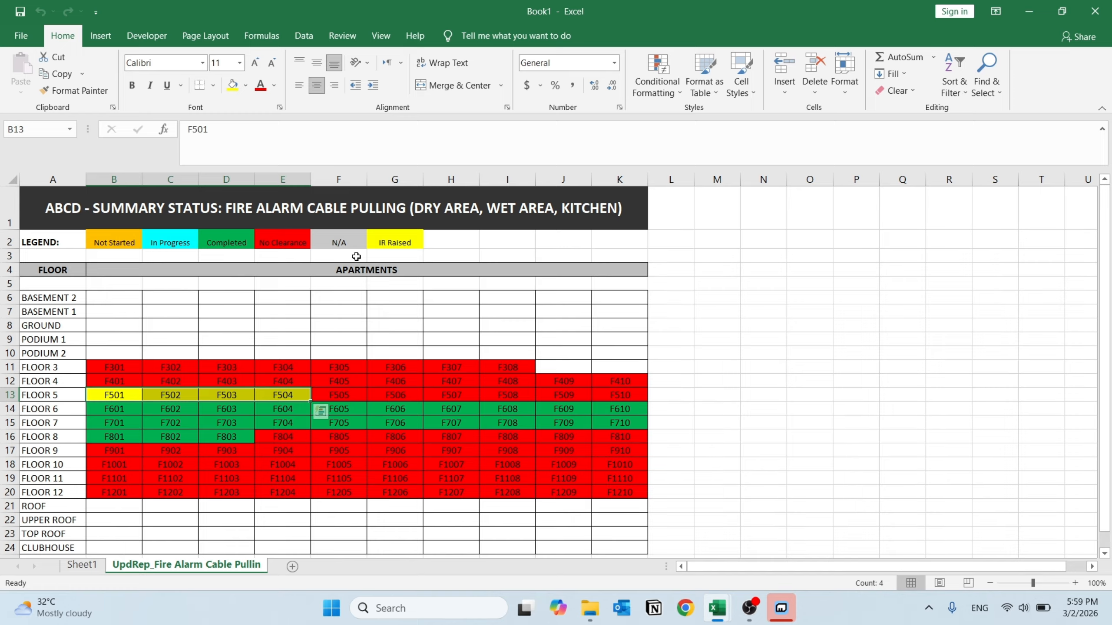
pyautogui.click(396, 243)
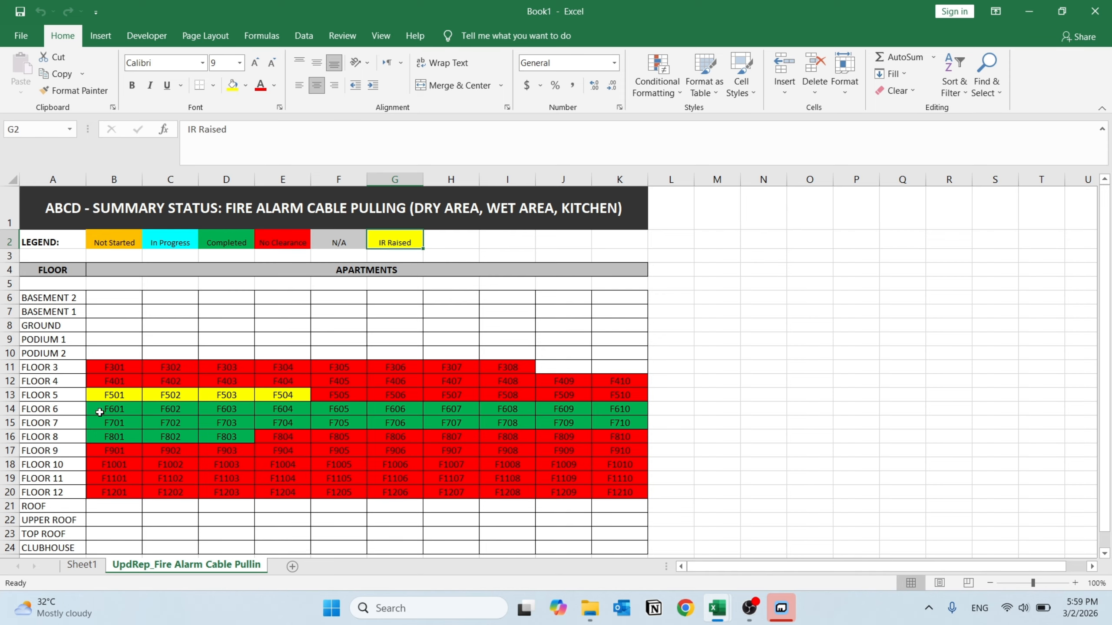
pyautogui.moveTo(100, 414); pyautogui.dragTo(674, 418)
pyautogui.moveTo(226, 433); pyautogui.dragTo(90, 435)
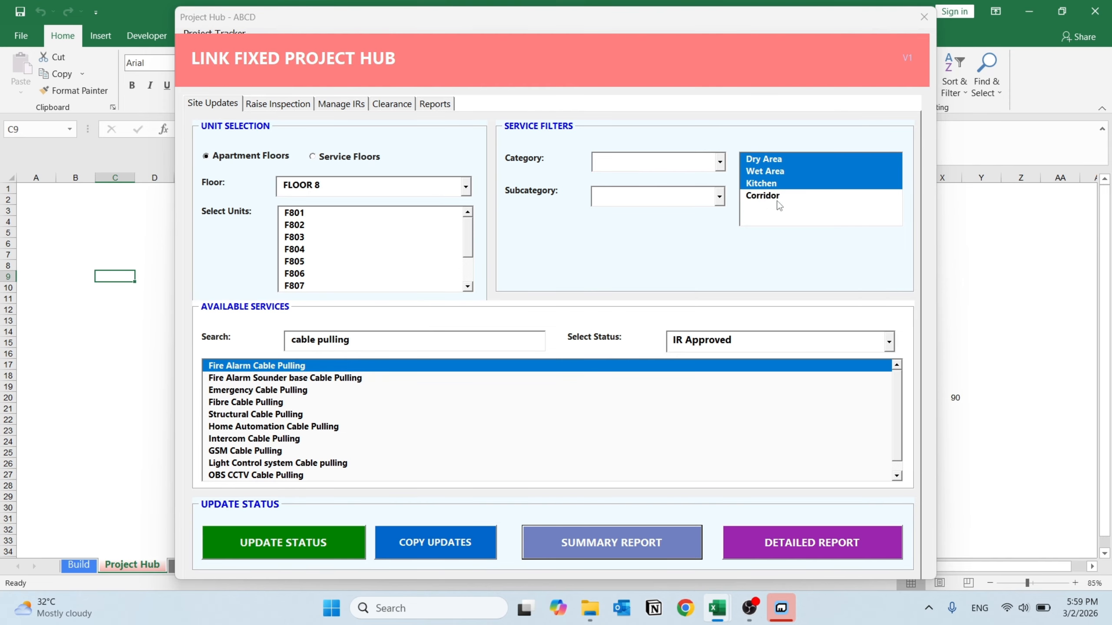
# Include the Corridor area again and generate the full summary report for Fire Alarm Cable Pulling.
pyautogui.click(771, 197)
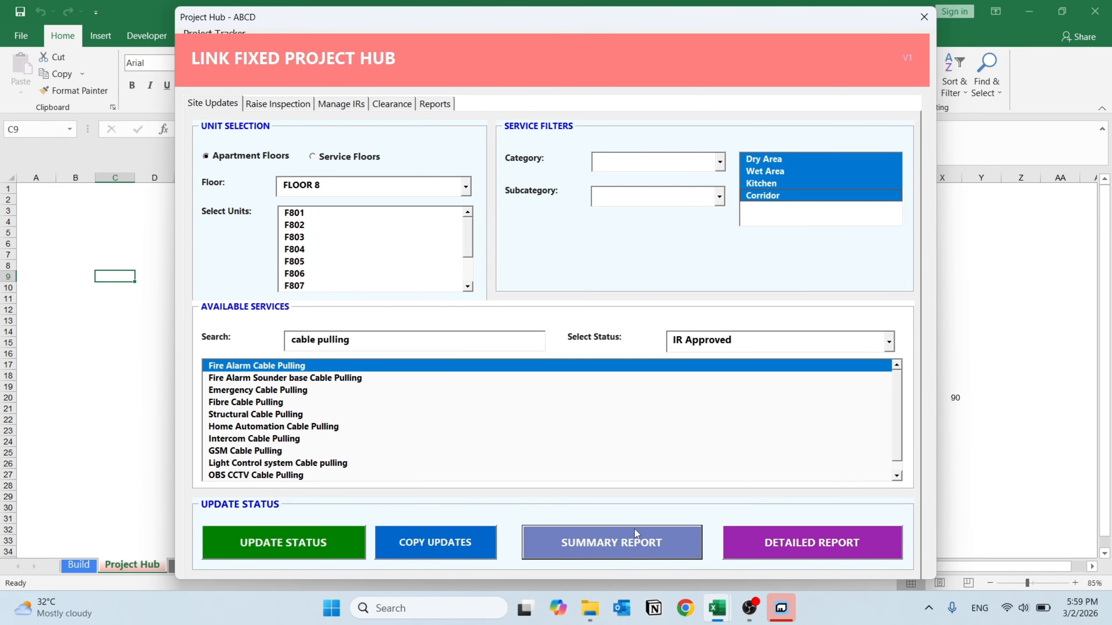
pyautogui.click(626, 545)
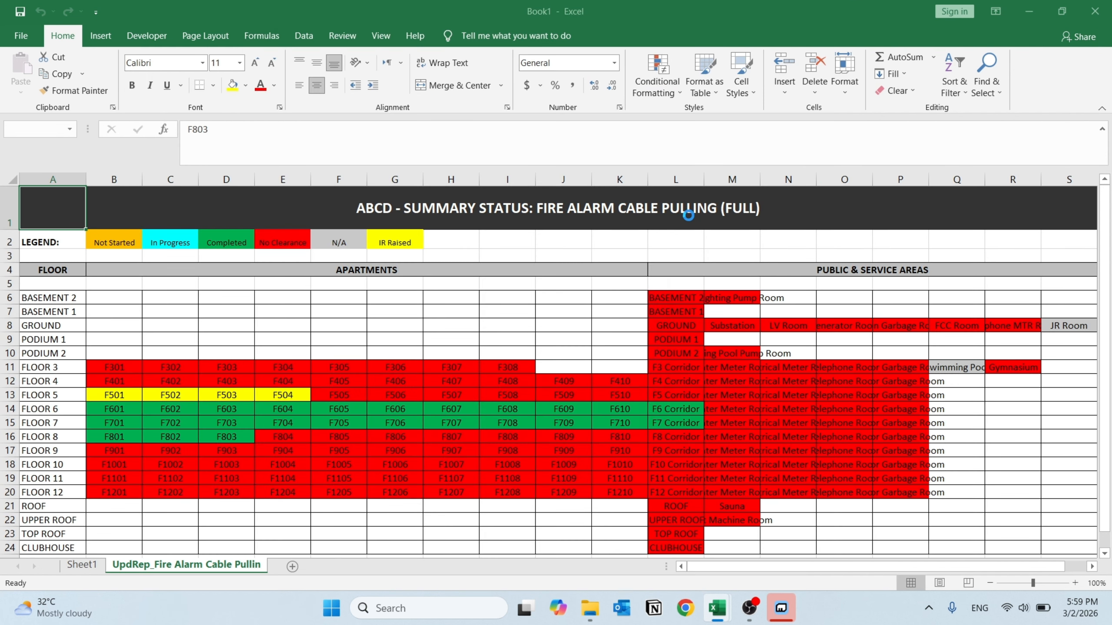
pyautogui.click(605, 355)
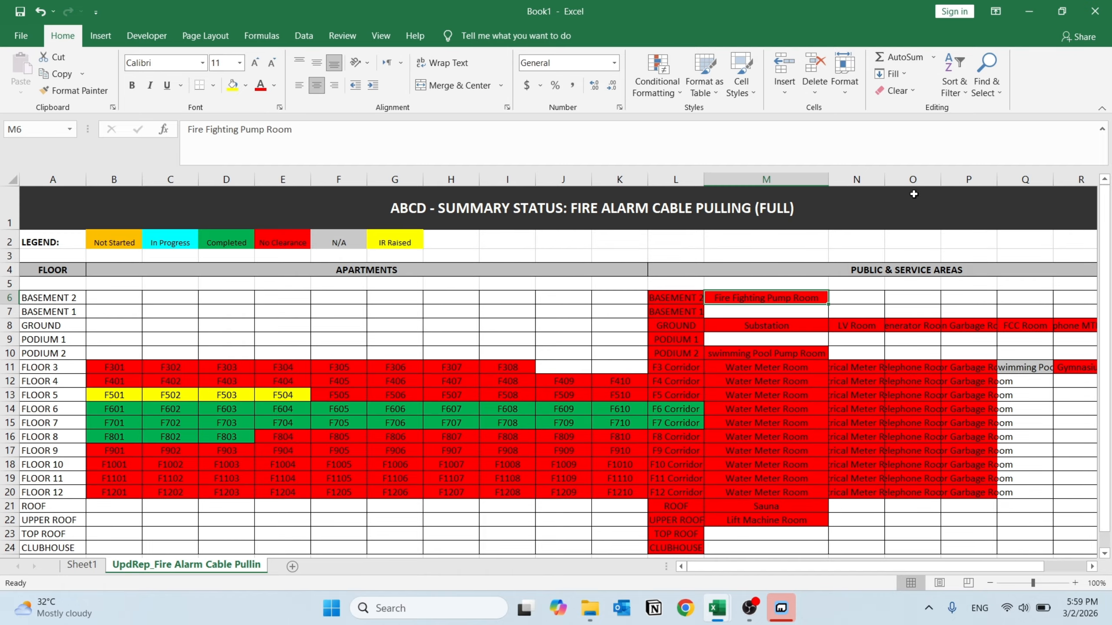
# Widen columns N and O in the summary report and check the Floor 3 and Ground public and service rooms.
pyautogui.click(895, 179)
pyautogui.moveTo(887, 177); pyautogui.dragTo(1008, 189)
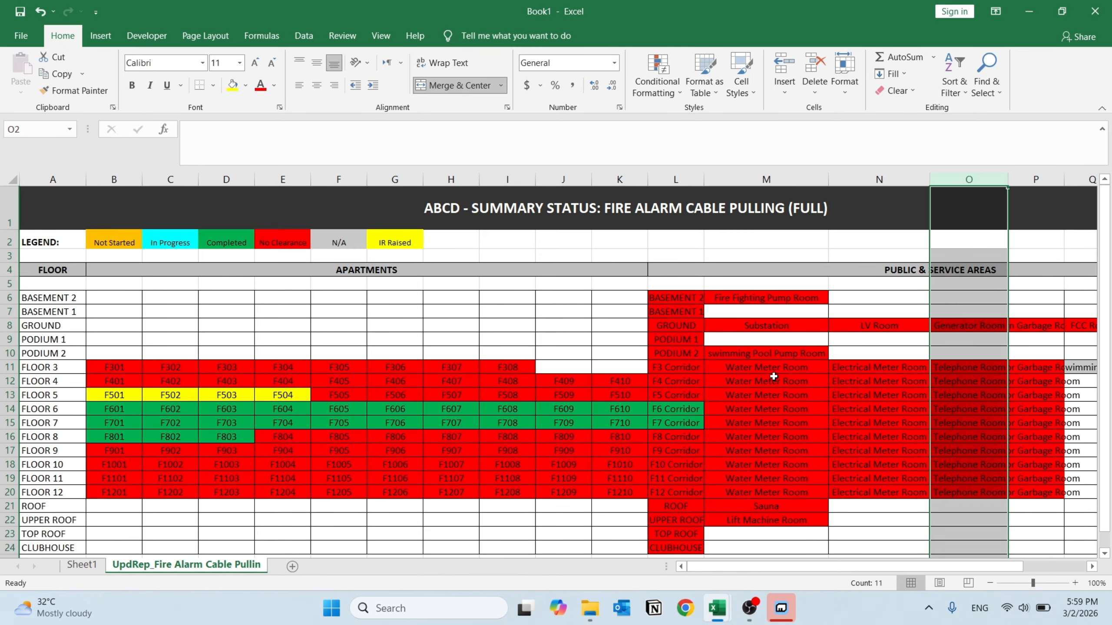
pyautogui.moveTo(763, 368); pyautogui.dragTo(963, 364)
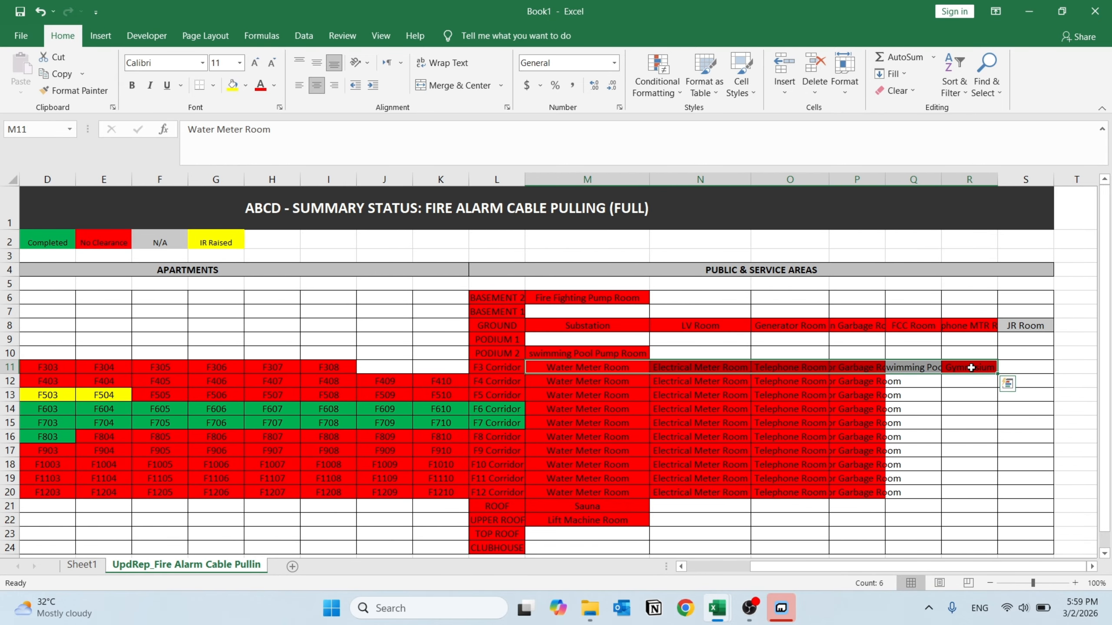
pyautogui.click(969, 367)
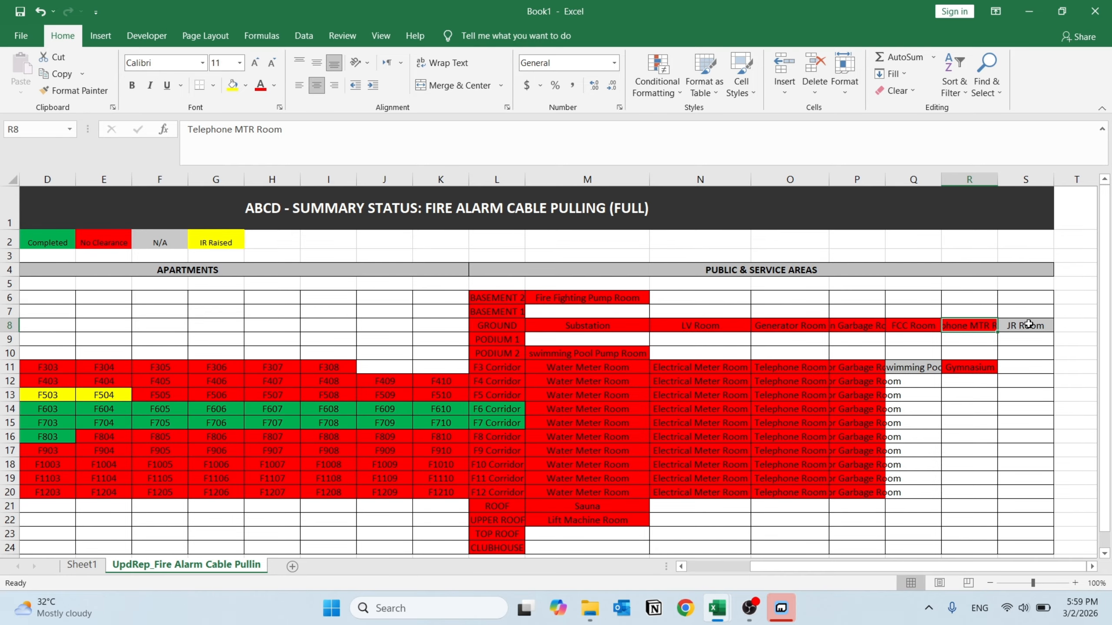
pyautogui.moveTo(1035, 324); pyautogui.dragTo(540, 315)
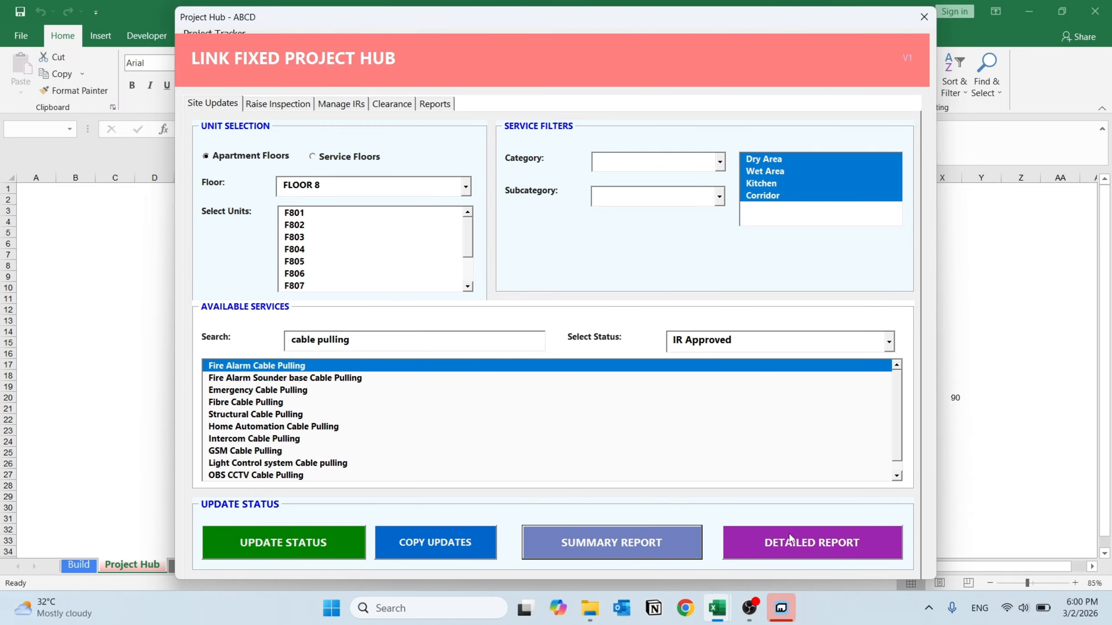
# Generate the detailed report for Fire Alarm Cable Pulling with all four areas and look through its floor and unit layout.
pyautogui.click(807, 538)
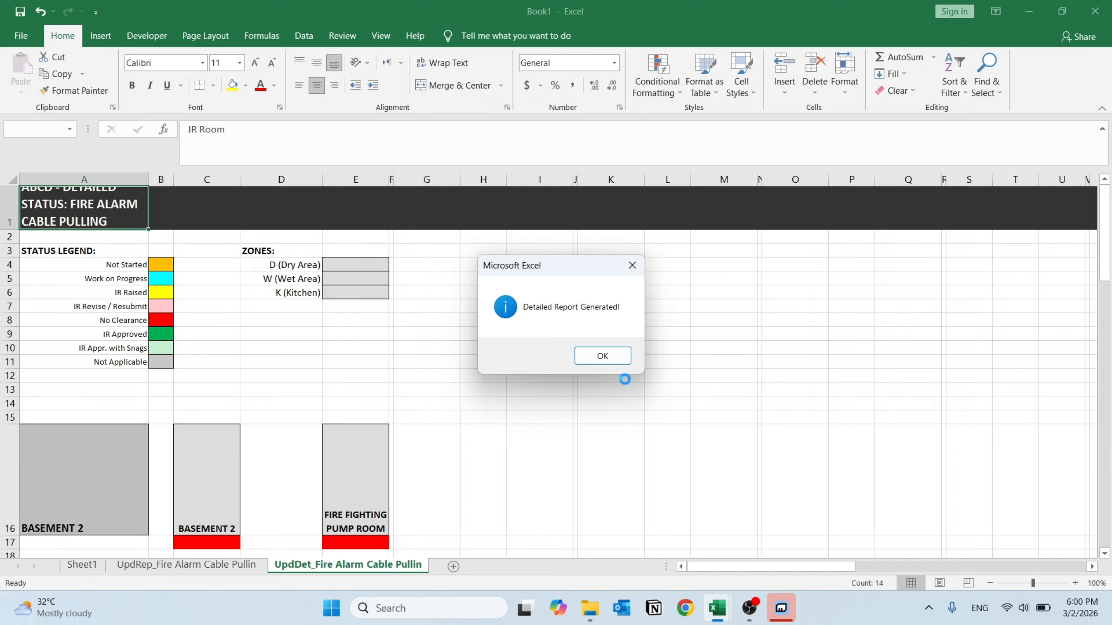
pyautogui.click(602, 355)
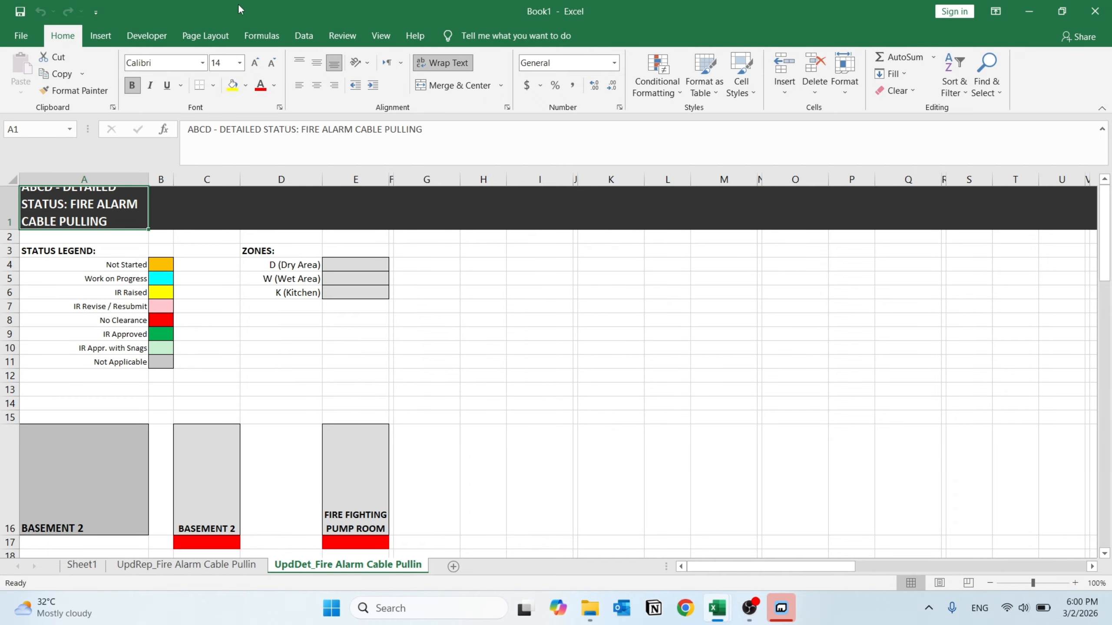
pyautogui.scroll(-7, 295, 307)
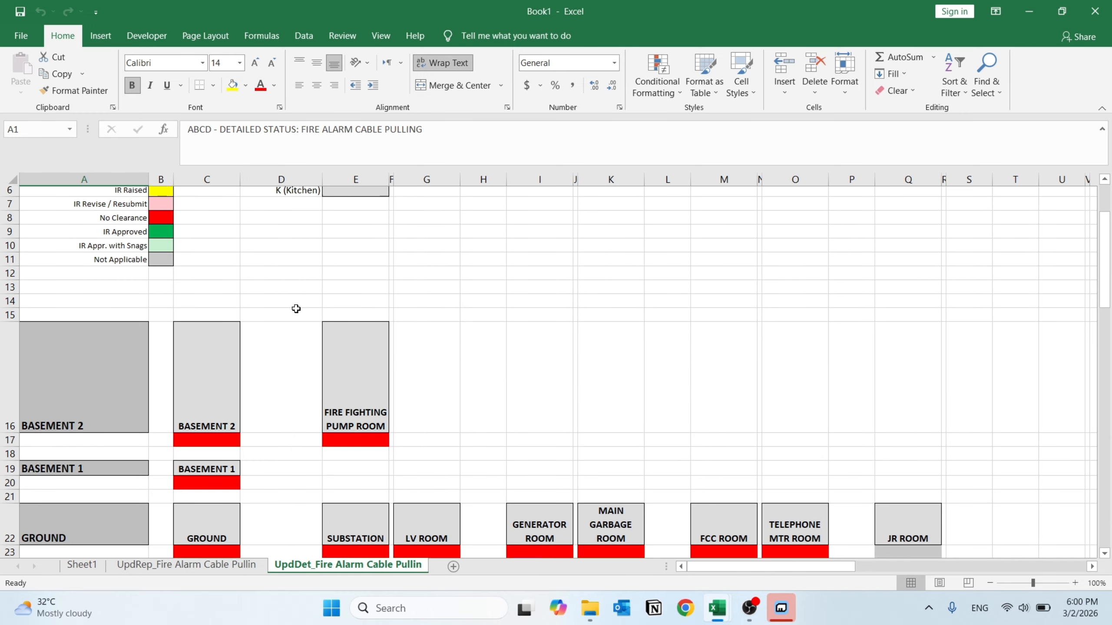
pyautogui.click(367, 407)
pyautogui.moveTo(454, 400); pyautogui.dragTo(1002, 405)
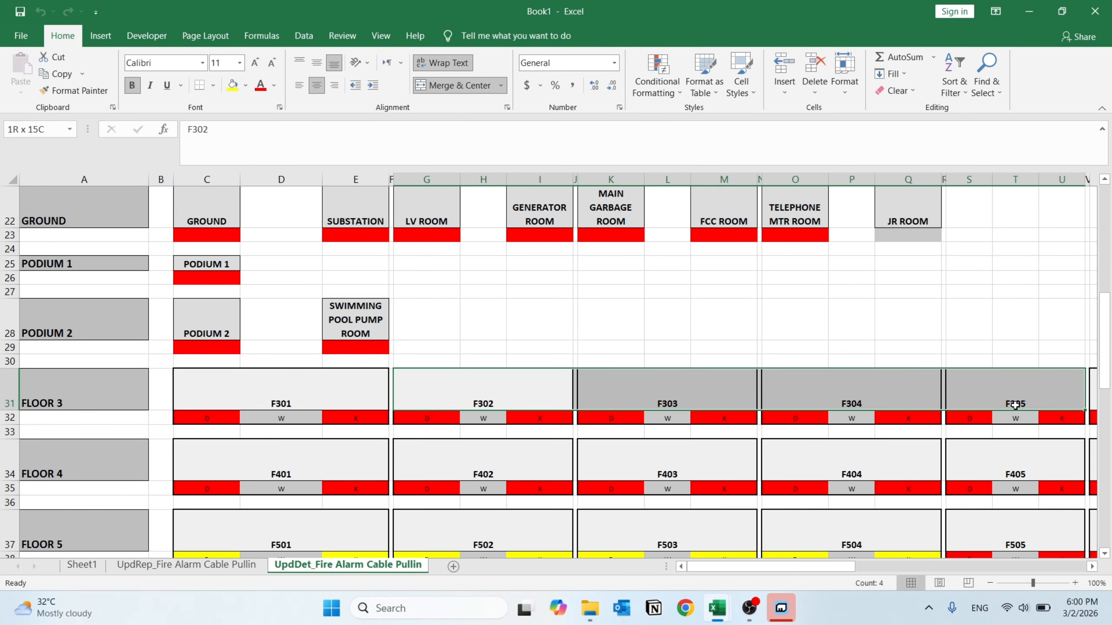
pyautogui.scroll(-1, 665, 399)
pyautogui.scroll(-2, 665, 399)
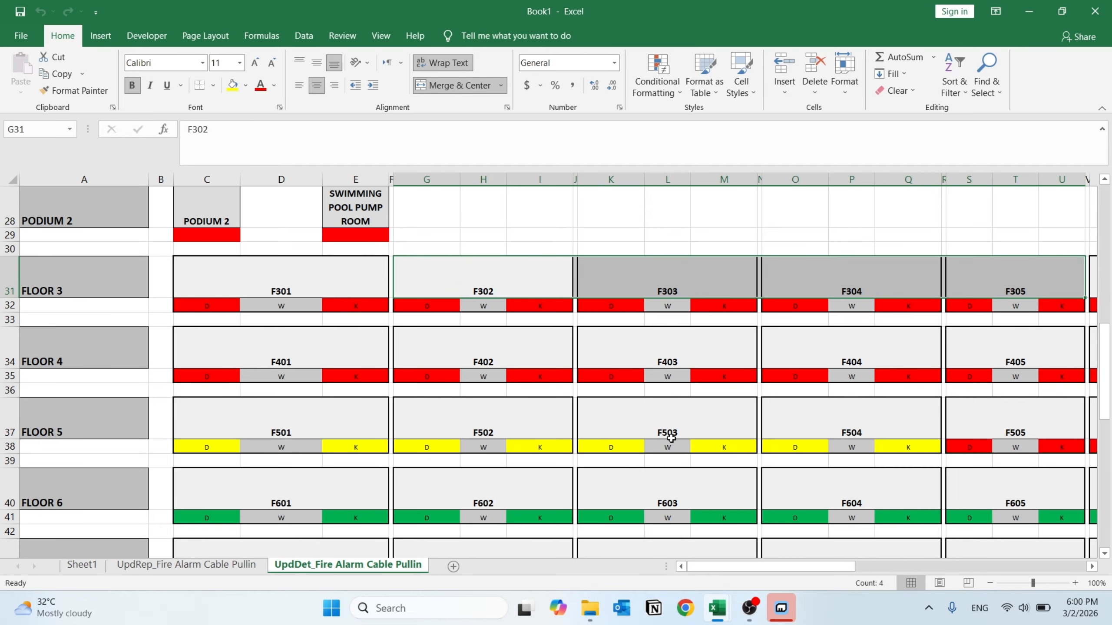
# Examine the dry area, wet area and kitchen statuses of units F401, F501 and F601 in the detailed report.
pyautogui.scroll(1, 654, 438)
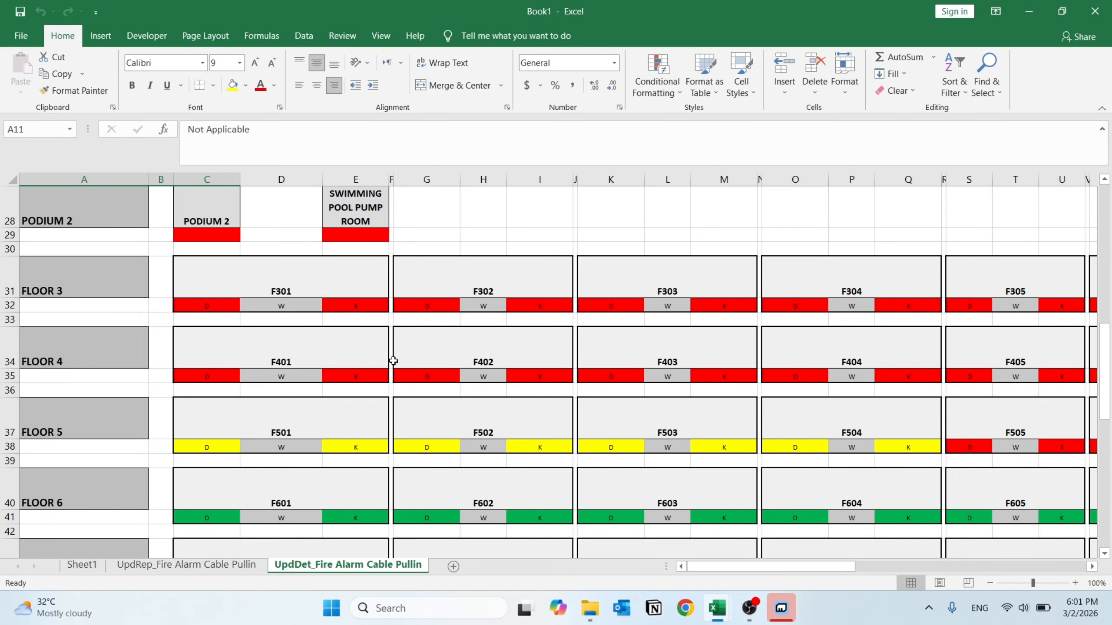
pyautogui.moveTo(201, 375); pyautogui.dragTo(330, 373)
pyautogui.scroll(-1, 330, 373)
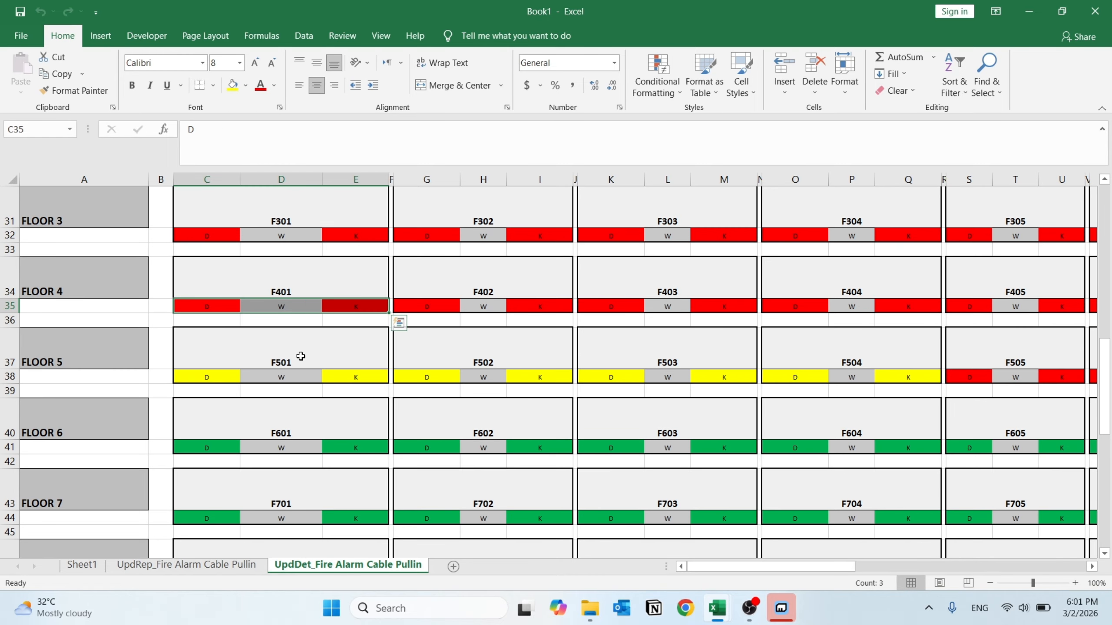
pyautogui.click(356, 378)
pyautogui.scroll(-1, 217, 386)
pyautogui.click(228, 377)
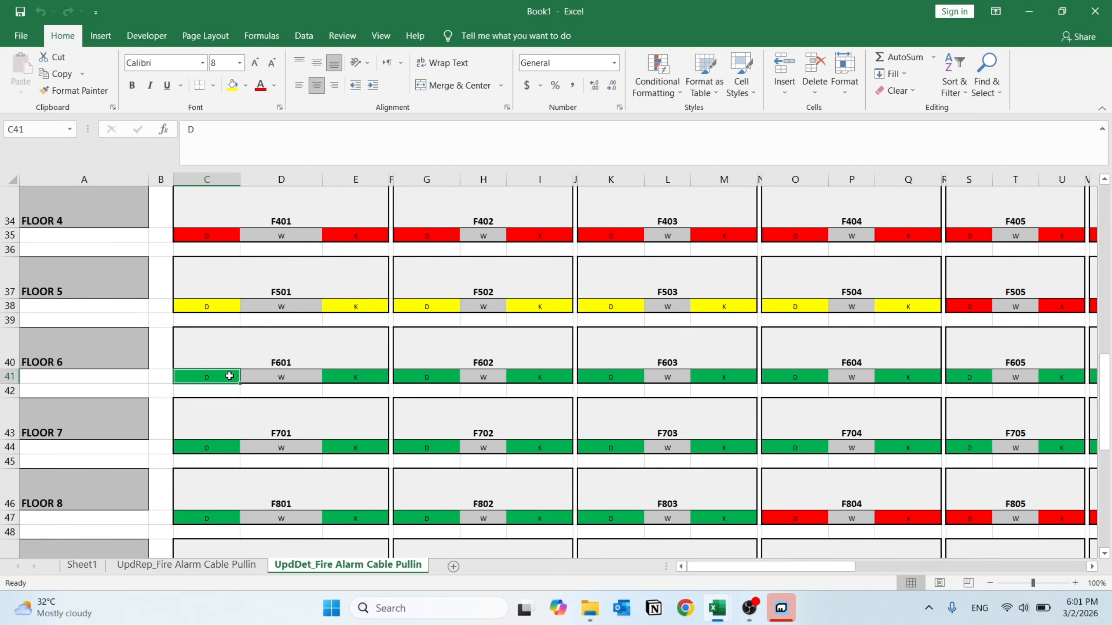
pyautogui.click(355, 373)
pyautogui.scroll(11, 370, 328)
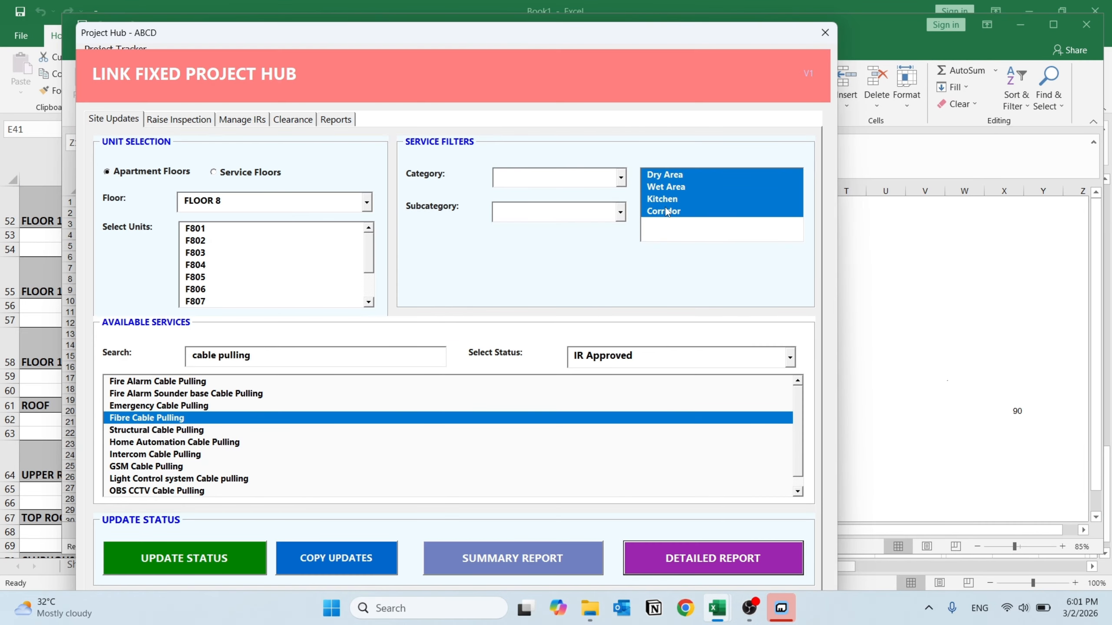
# Generate the detailed report for Fibre Cable Pulling with the Corridor area excluded and view its apartment floors.
pyautogui.click(667, 212)
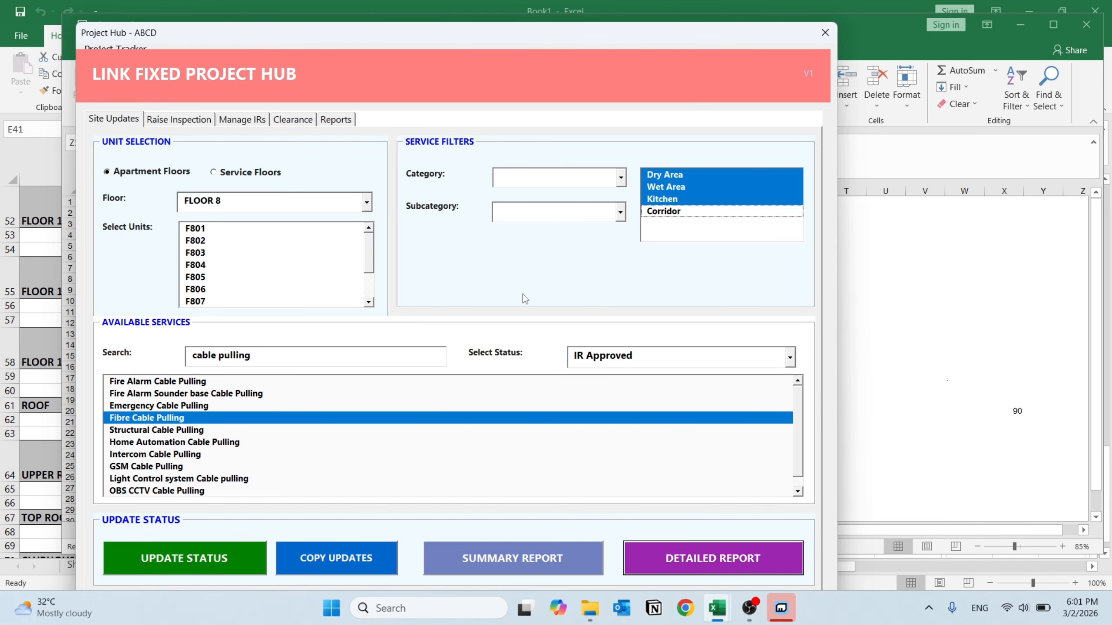
pyautogui.click(702, 564)
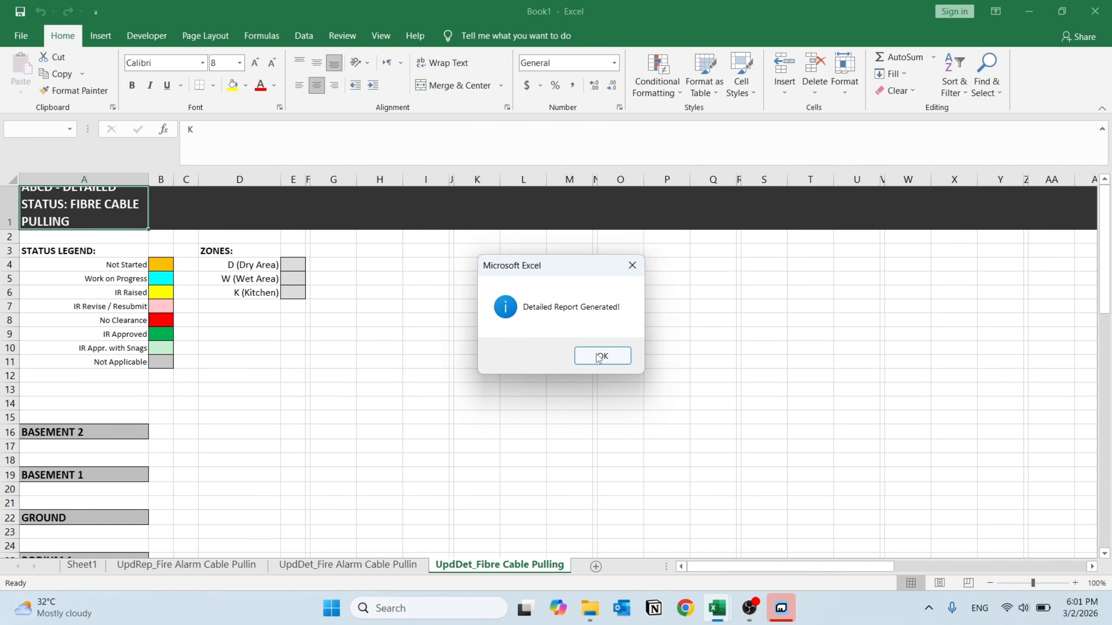
pyautogui.click(602, 355)
pyautogui.scroll(-7, 285, 323)
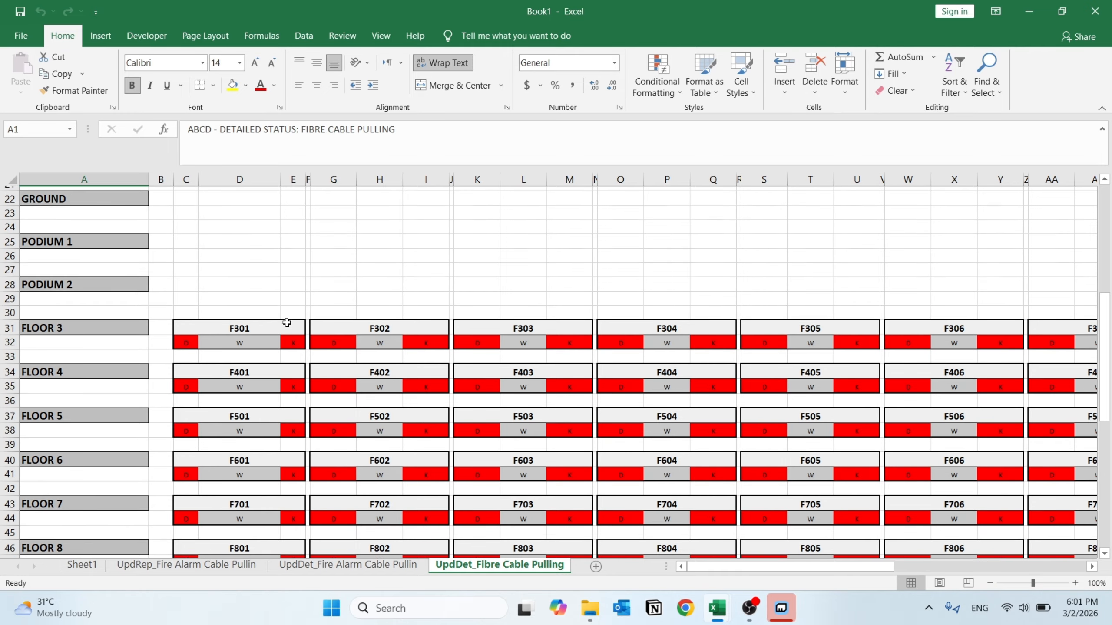
# Examine the unit statuses of Floors 3 to 12 across all apartments in the detailed Fibre Cable Pulling report.
pyautogui.moveTo(205, 323); pyautogui.dragTo(1070, 451)
pyautogui.scroll(-8, 1067, 315)
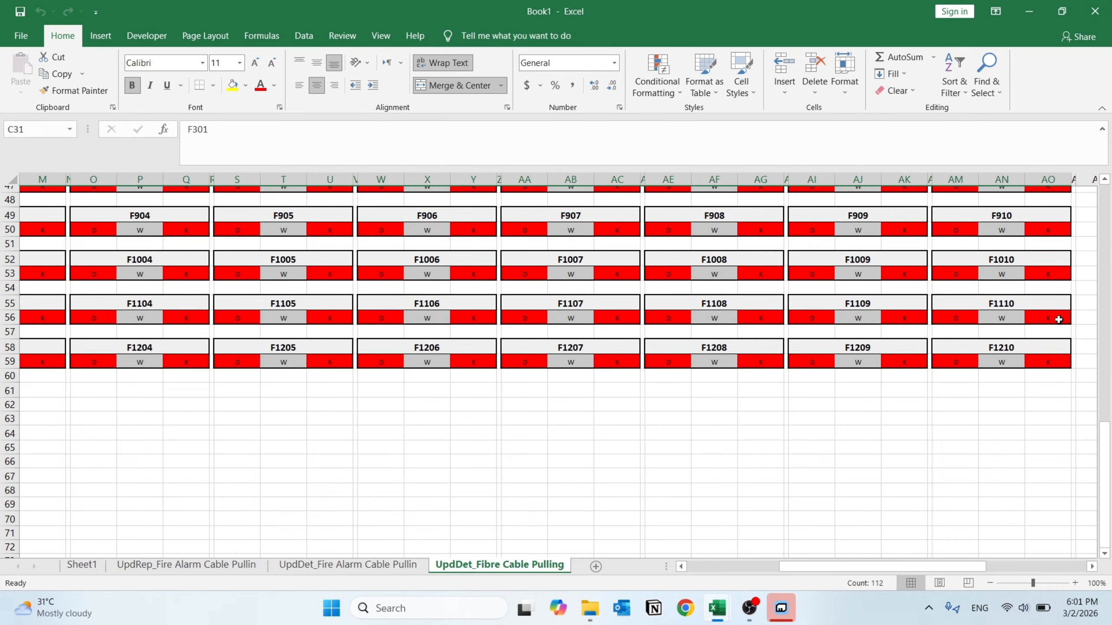
pyautogui.scroll(10, 1055, 315)
pyautogui.moveTo(571, 308); pyautogui.dragTo(1, 310)
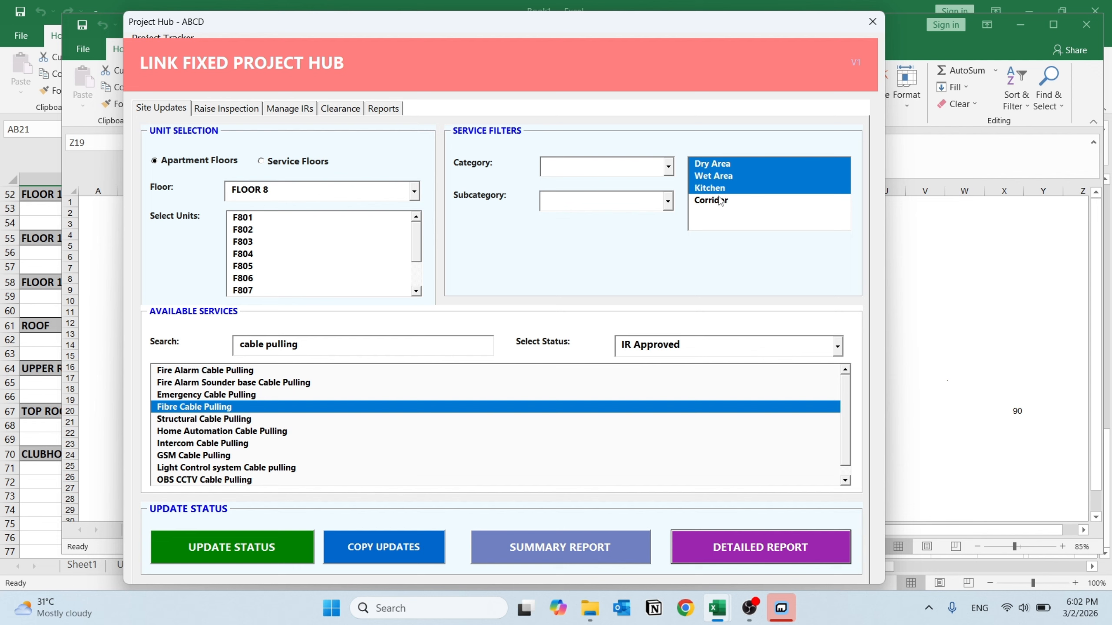
# Switch to service floors, filter the services by "pulling" and update Power Wire Pulling in Floor 3's Water Meter Room to IR Approved.
pyautogui.click(297, 162)
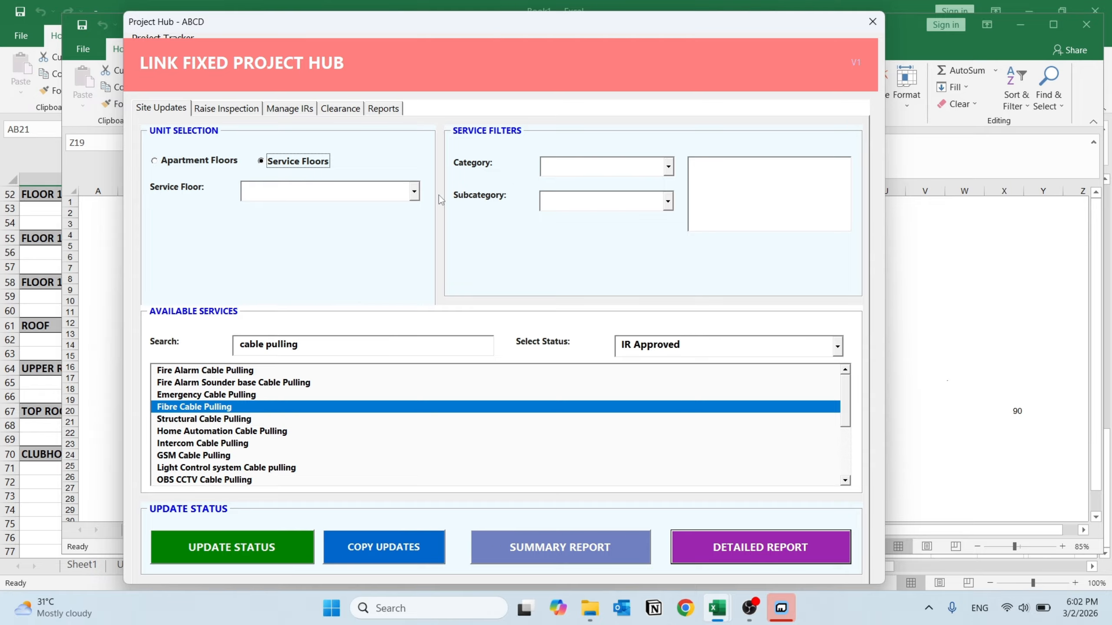
pyautogui.click(330, 190)
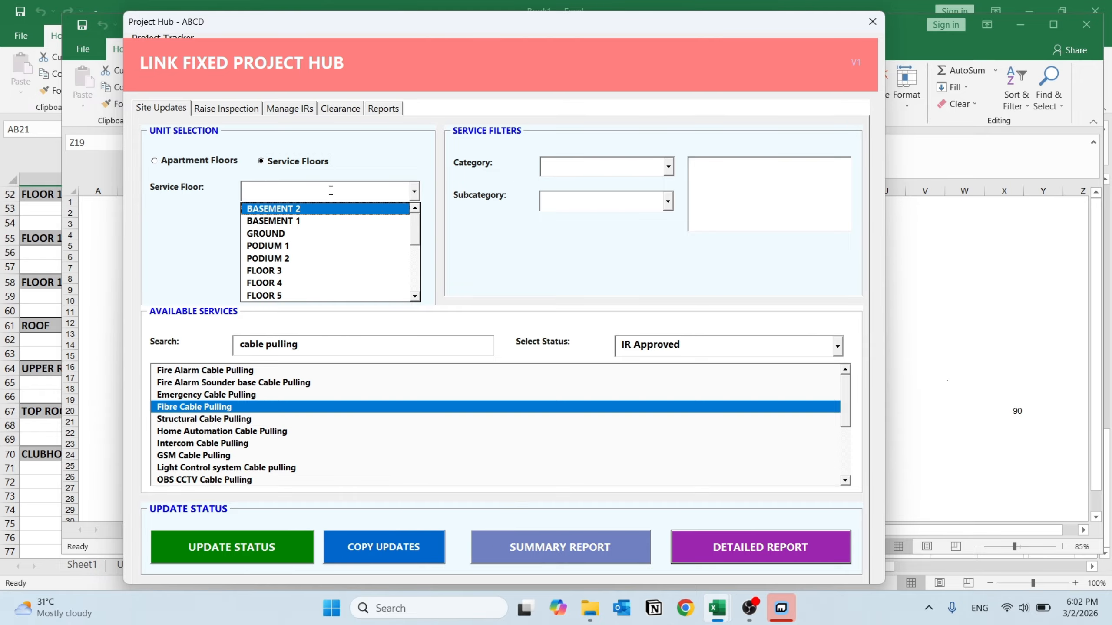
pyautogui.click(285, 271)
pyautogui.click(739, 176)
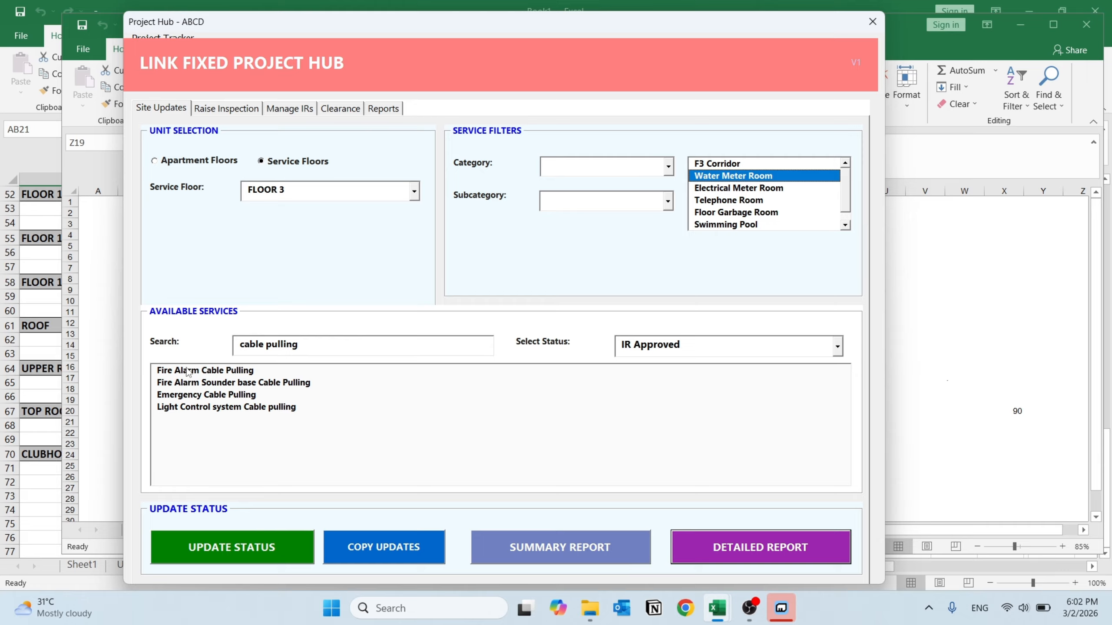
pyautogui.moveTo(264, 344); pyautogui.dragTo(210, 330)
pyautogui.press('BackSpace')
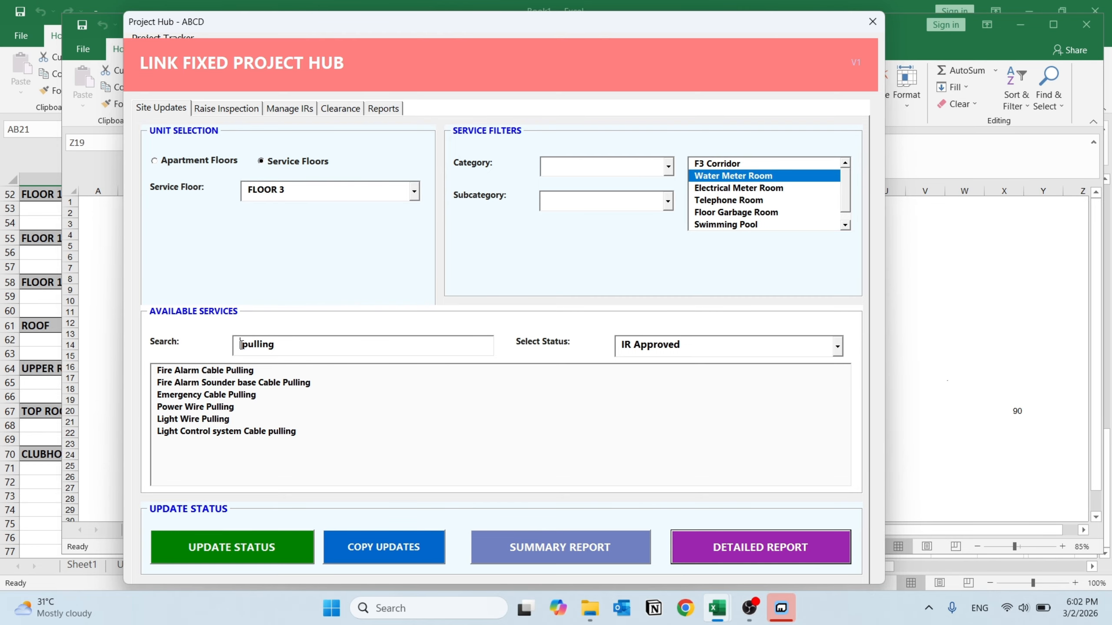
pyautogui.press('Delete')
pyautogui.click(195, 407)
pyautogui.click(231, 547)
pyautogui.click(616, 353)
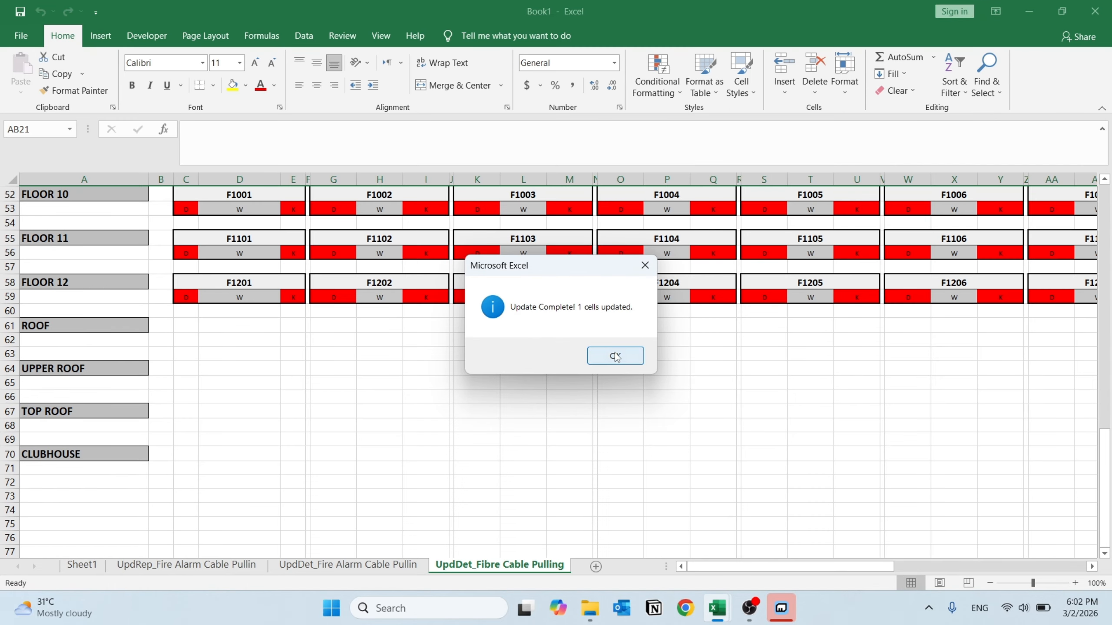
# Update the Light Wire Pulling status of Floor 3's Water Meter Room to IR Approved.
pyautogui.click(195, 419)
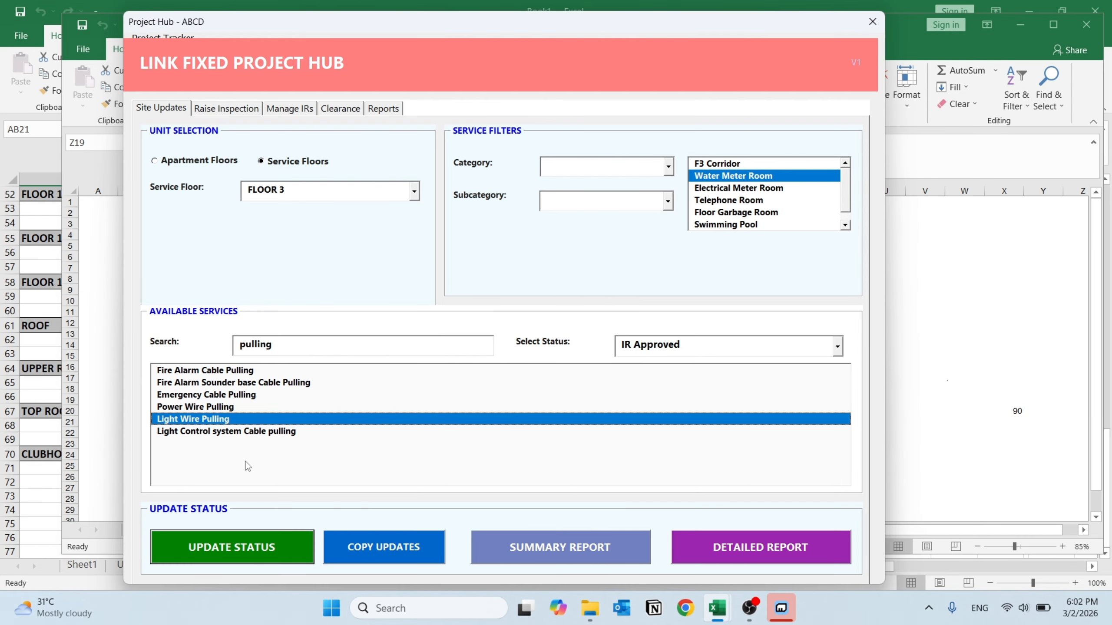
pyautogui.click(273, 546)
pyautogui.click(606, 354)
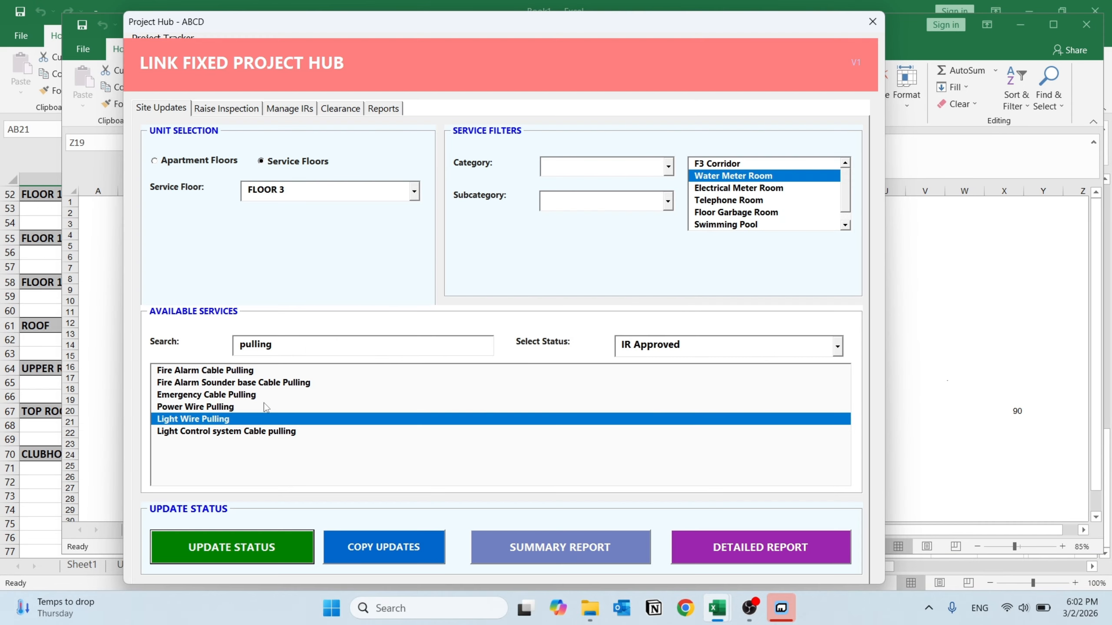
# Clear the service search and look through the full list of services for the Water Meter Room.
pyautogui.hotkey('ctrl', 'a')
pyautogui.press('BackSpace')
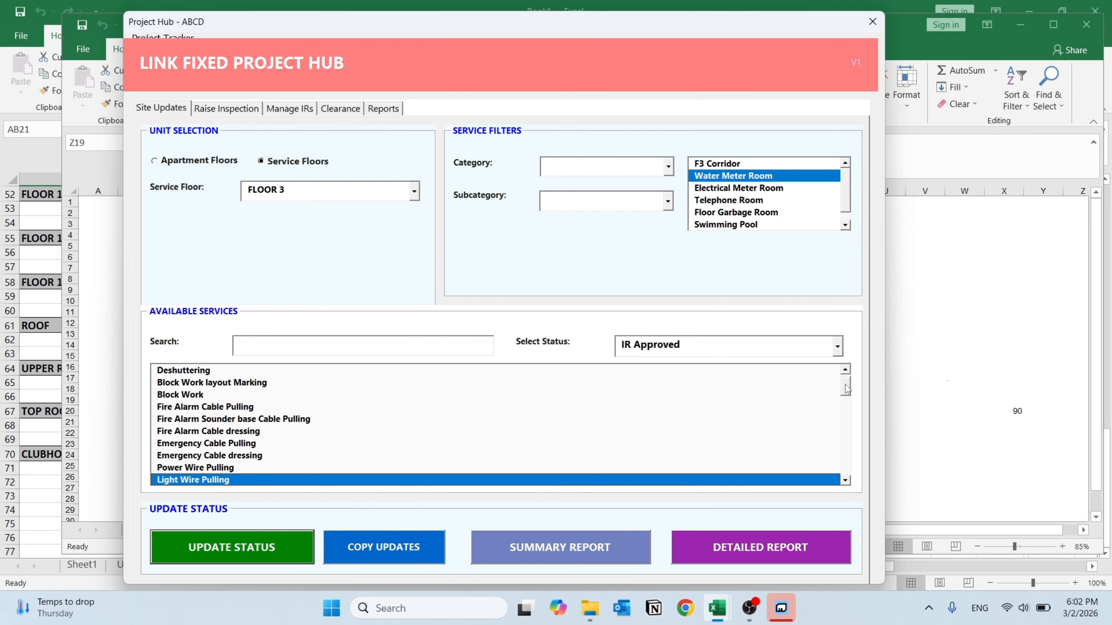
pyautogui.moveTo(845, 385); pyautogui.dragTo(842, 359)
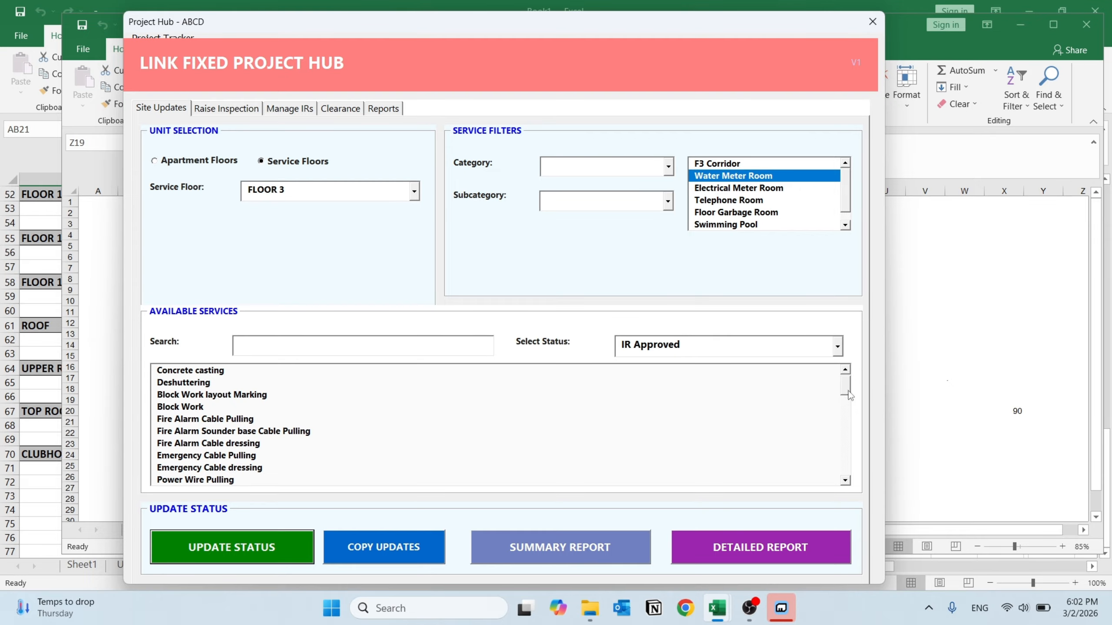
pyautogui.moveTo(849, 396); pyautogui.dragTo(854, 476)
pyautogui.click(725, 193)
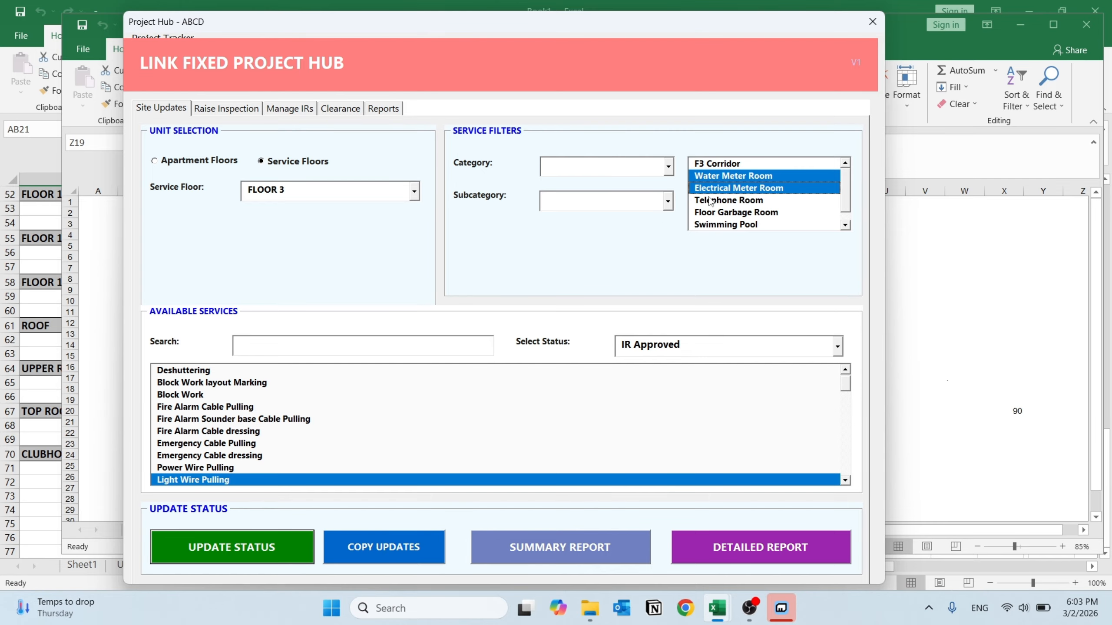
pyautogui.click(715, 201)
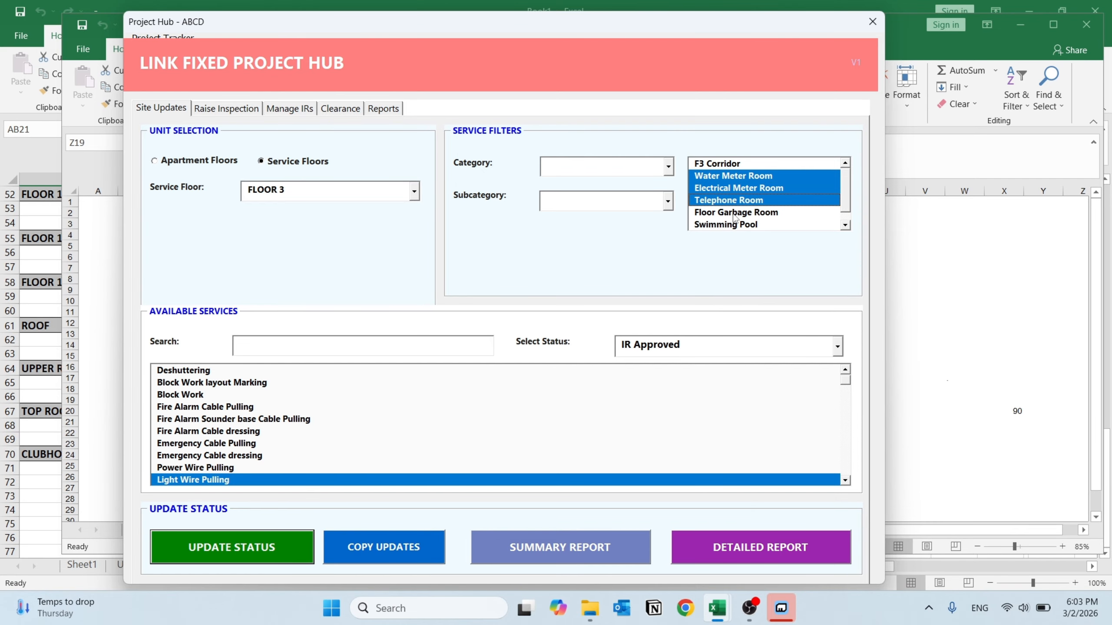
pyautogui.click(739, 225)
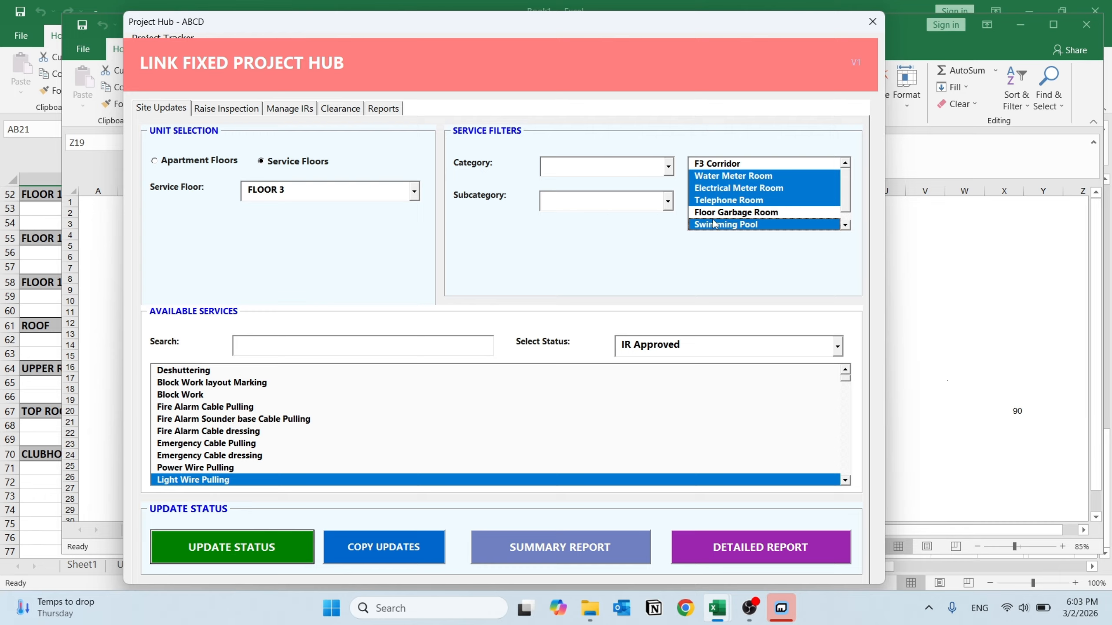
pyautogui.click(725, 224)
pyautogui.click(730, 201)
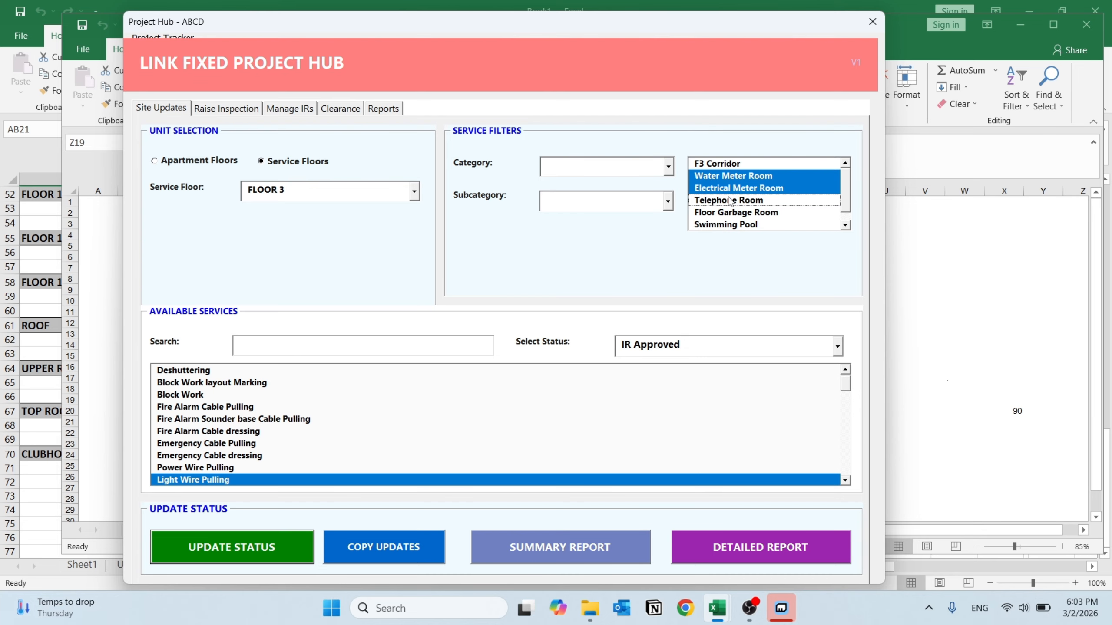
pyautogui.click(791, 190)
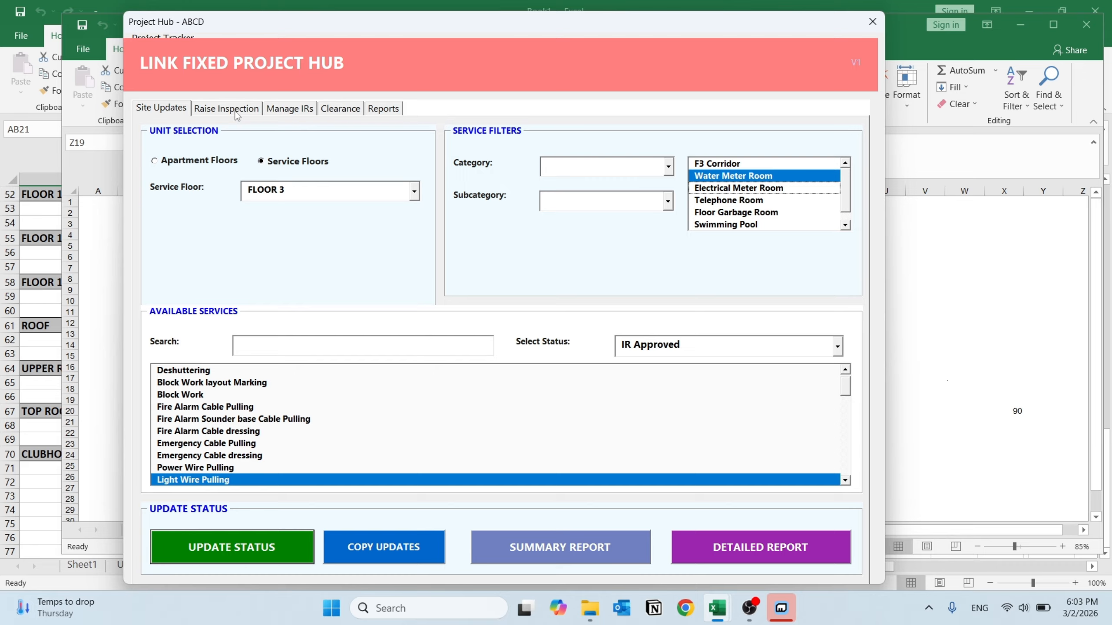
# Generate the summary report for the Water Meter Room.
pyautogui.click(170, 110)
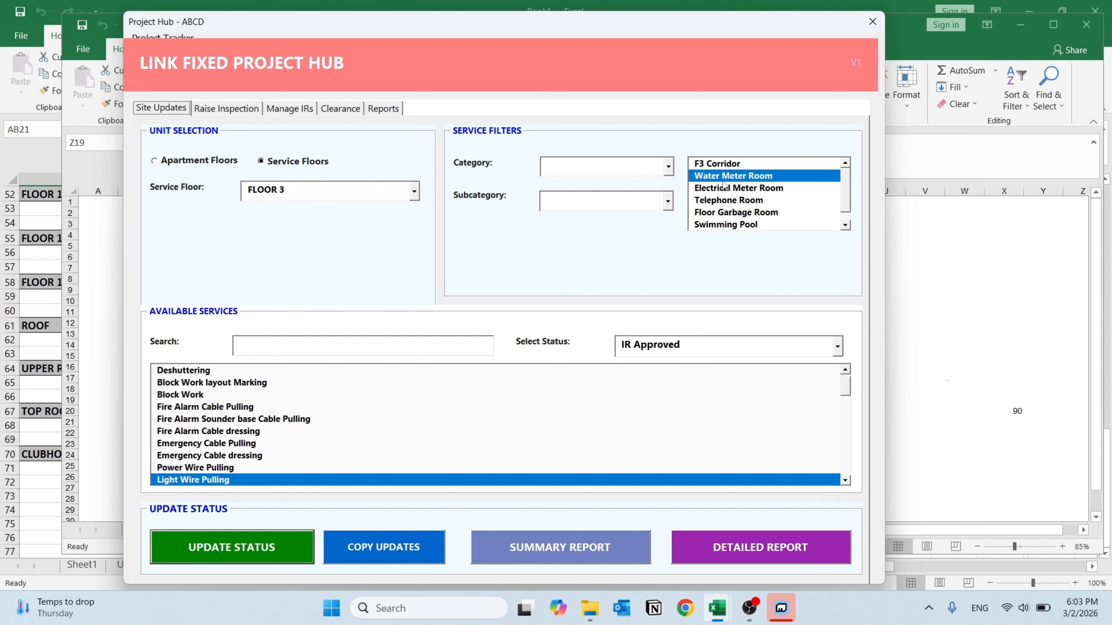
pyautogui.click(581, 544)
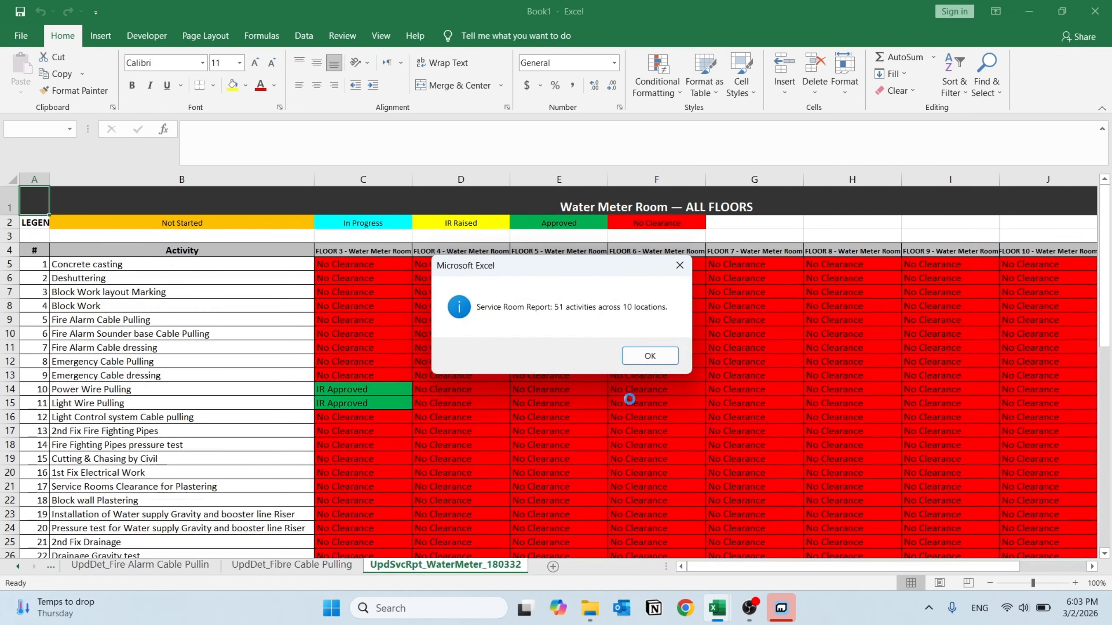
pyautogui.click(649, 364)
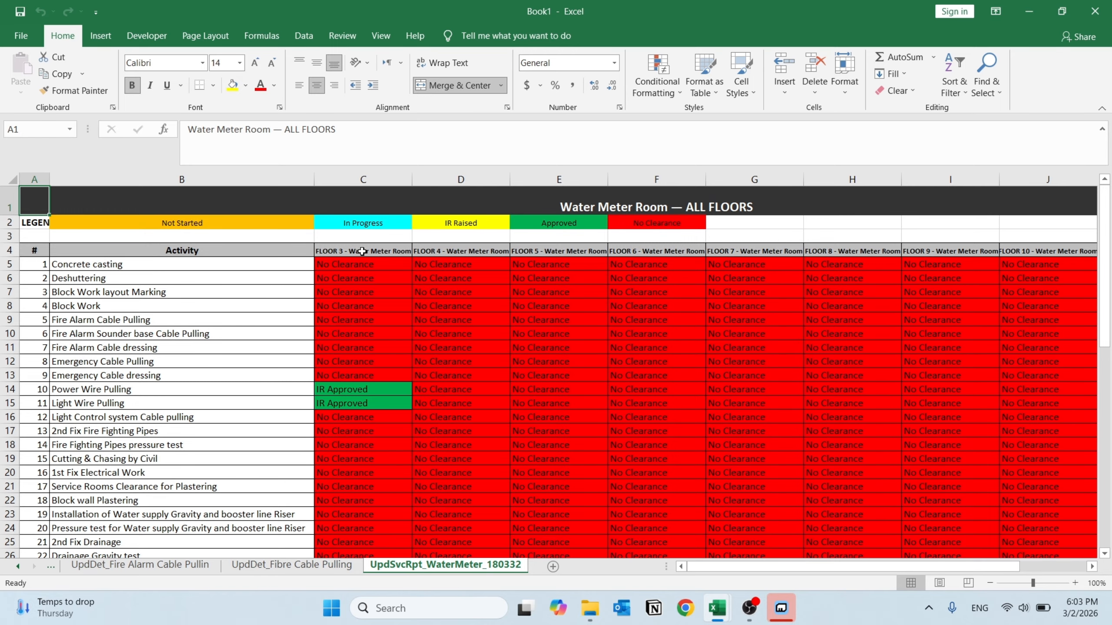
# Examine the floor columns and the full activity list in the Water Meter Room report.
pyautogui.click(342, 251)
pyautogui.moveTo(342, 251); pyautogui.dragTo(9, 251)
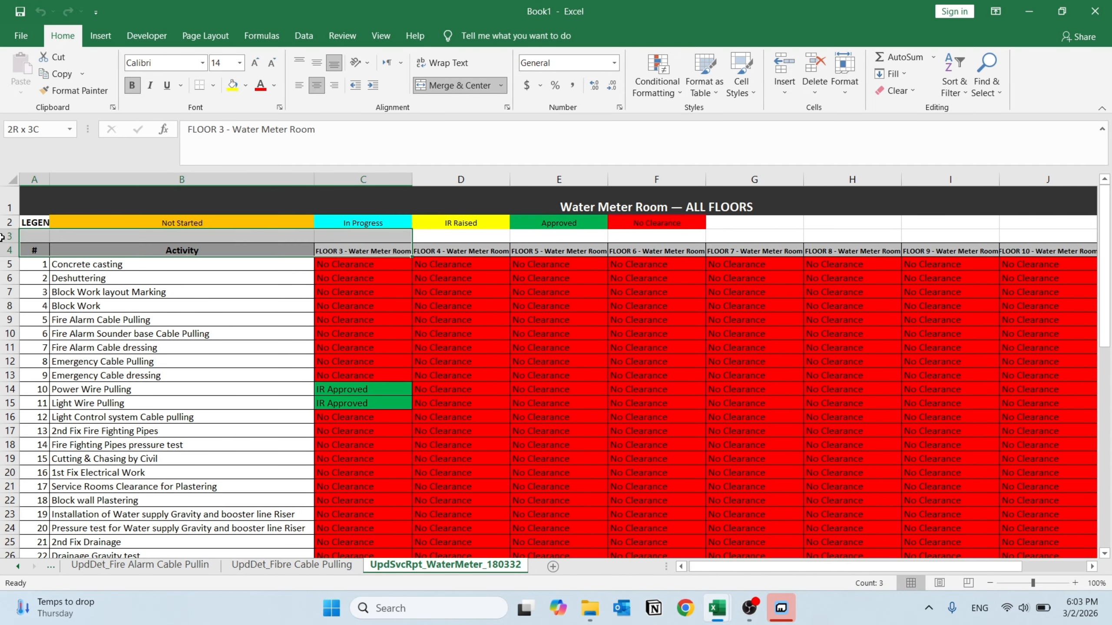
pyautogui.click(97, 262)
pyautogui.moveTo(97, 263); pyautogui.dragTo(201, 391)
pyautogui.scroll(-10, 201, 392)
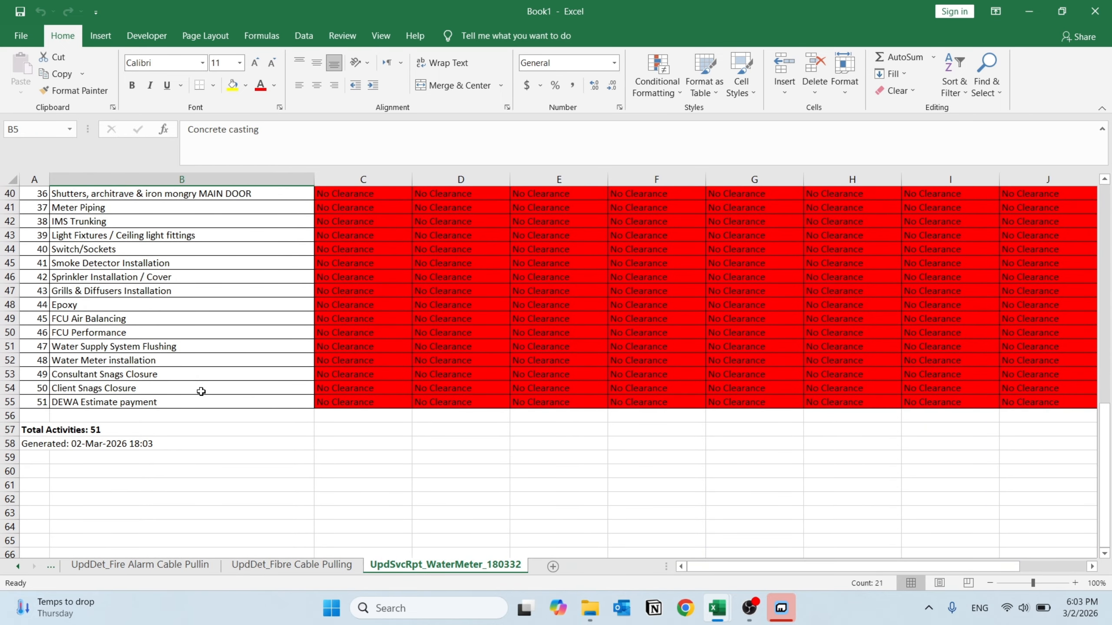
# Start an inspection request in the project hub with department Civil, category Civil, subcategory Block and the engineer's initials.
pyautogui.hotkey('alt', 'Tab')
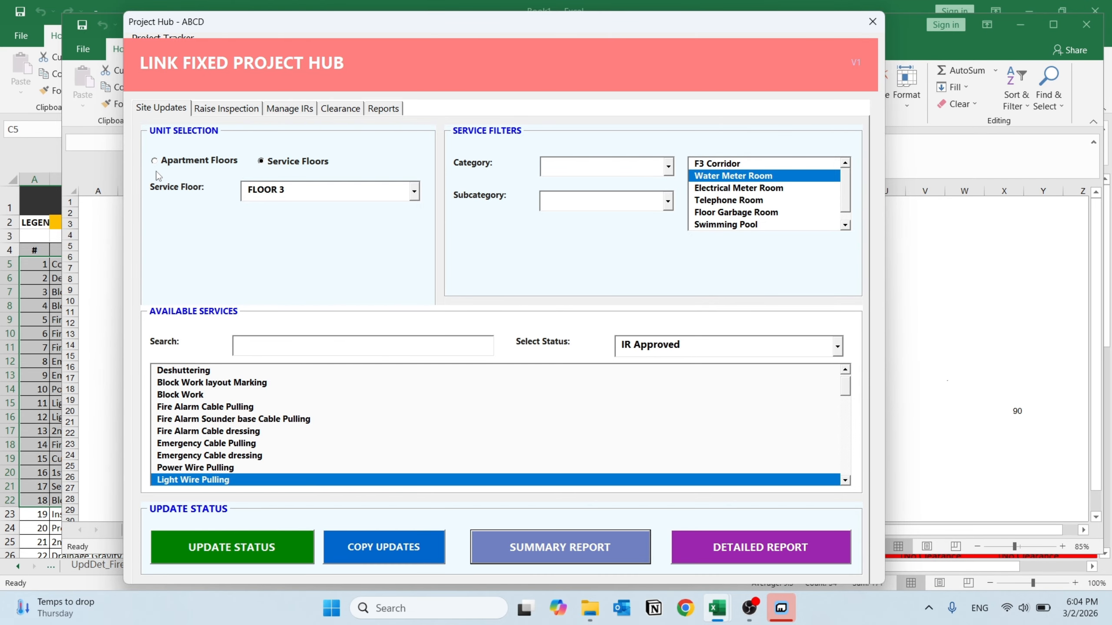
pyautogui.click(225, 108)
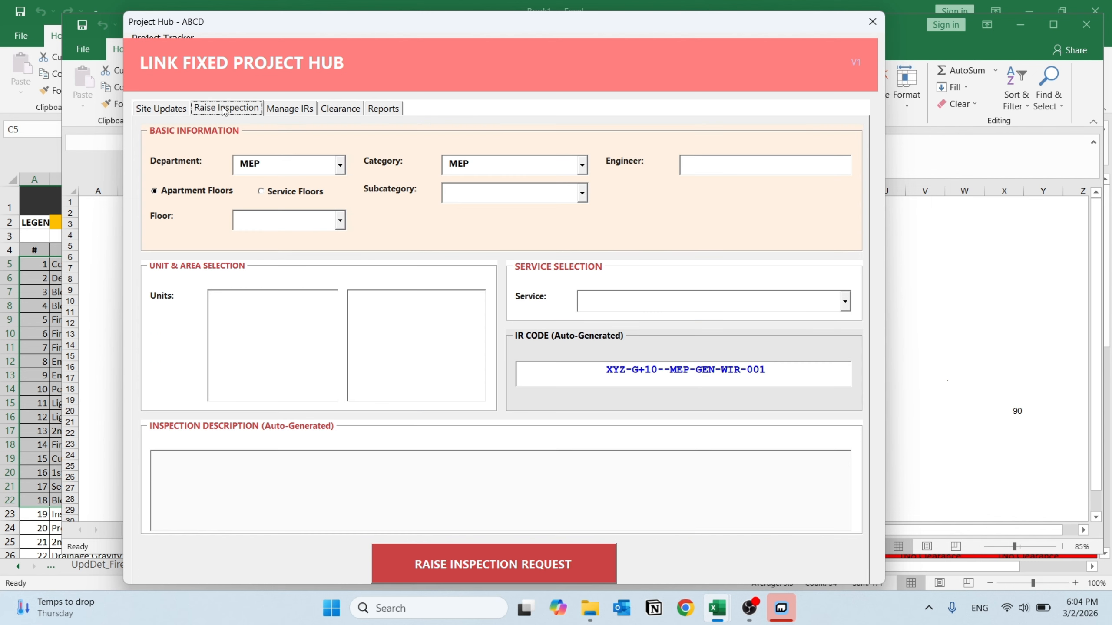
pyautogui.click(340, 166)
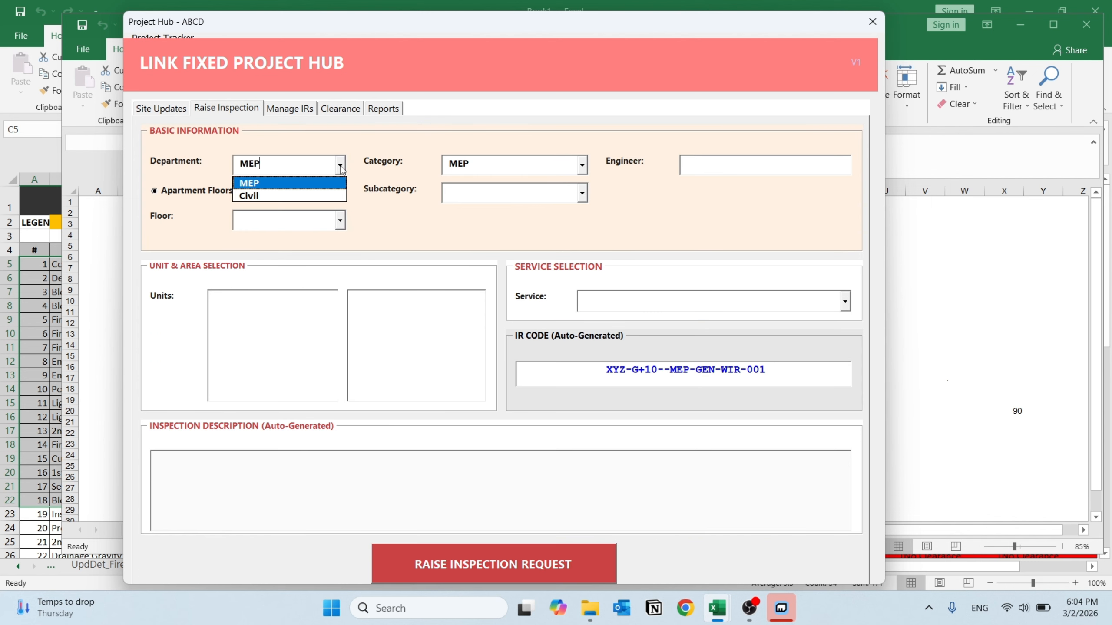
pyautogui.click(274, 197)
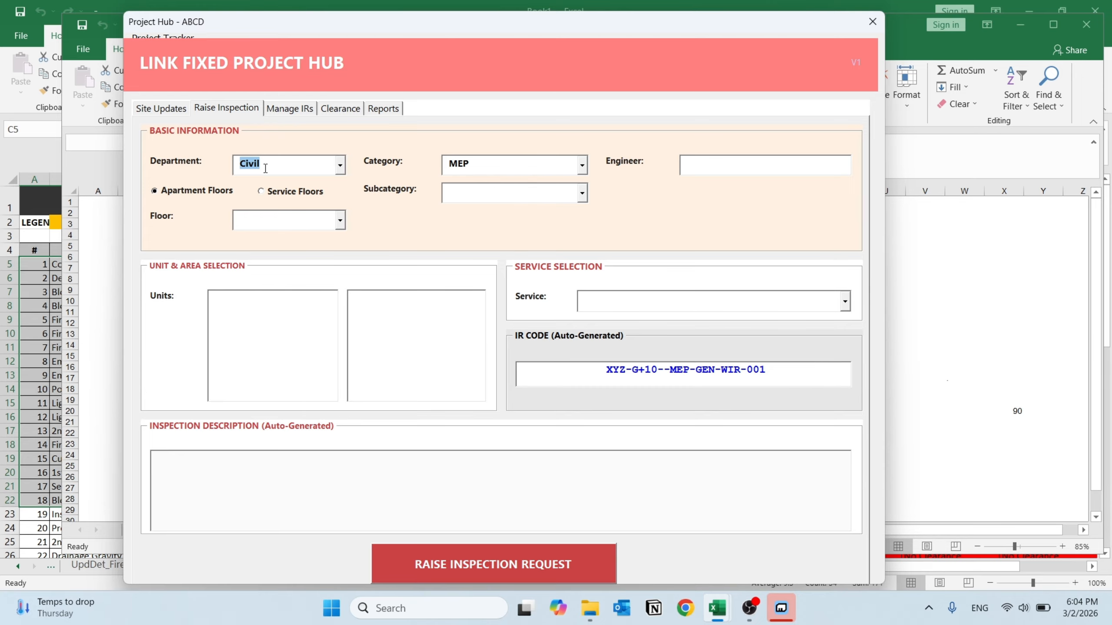
pyautogui.click(582, 166)
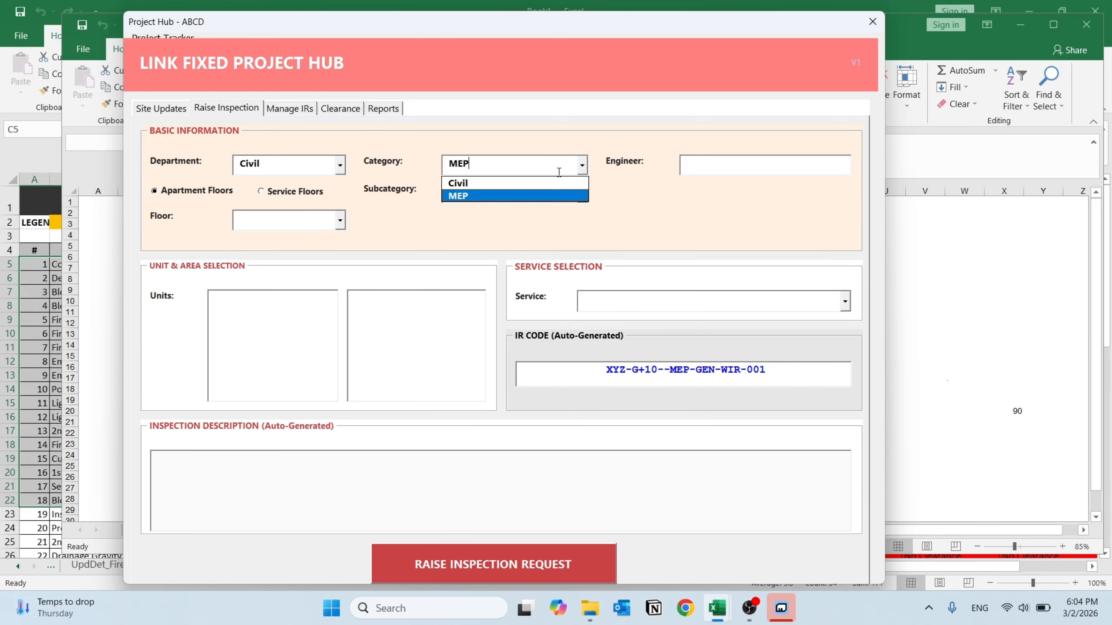
pyautogui.click(535, 182)
pyautogui.click(725, 172)
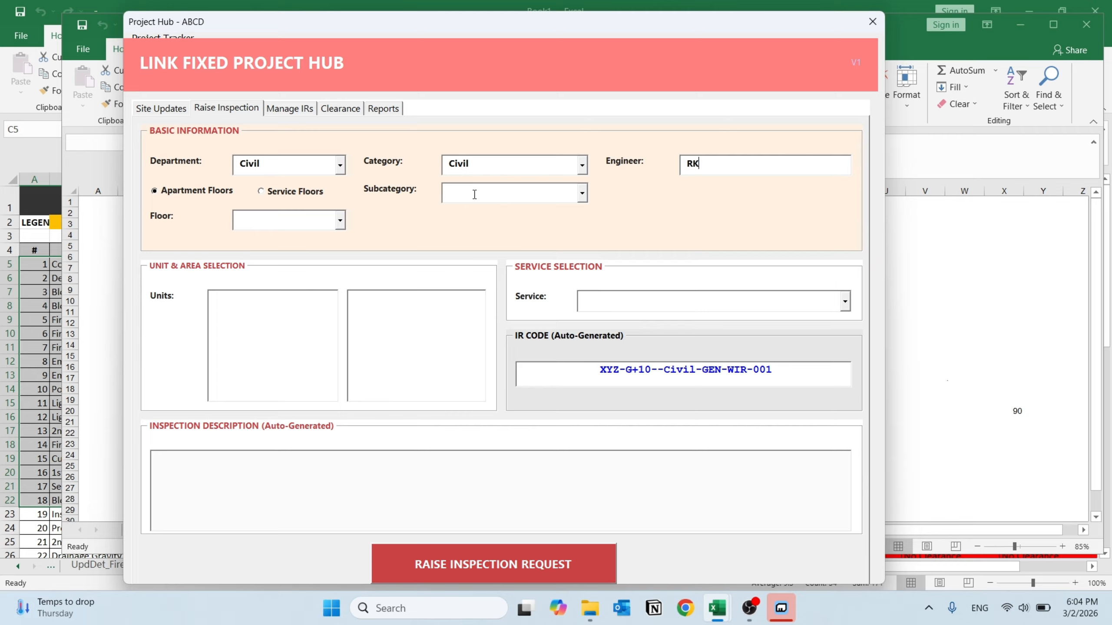
pyautogui.click(582, 197)
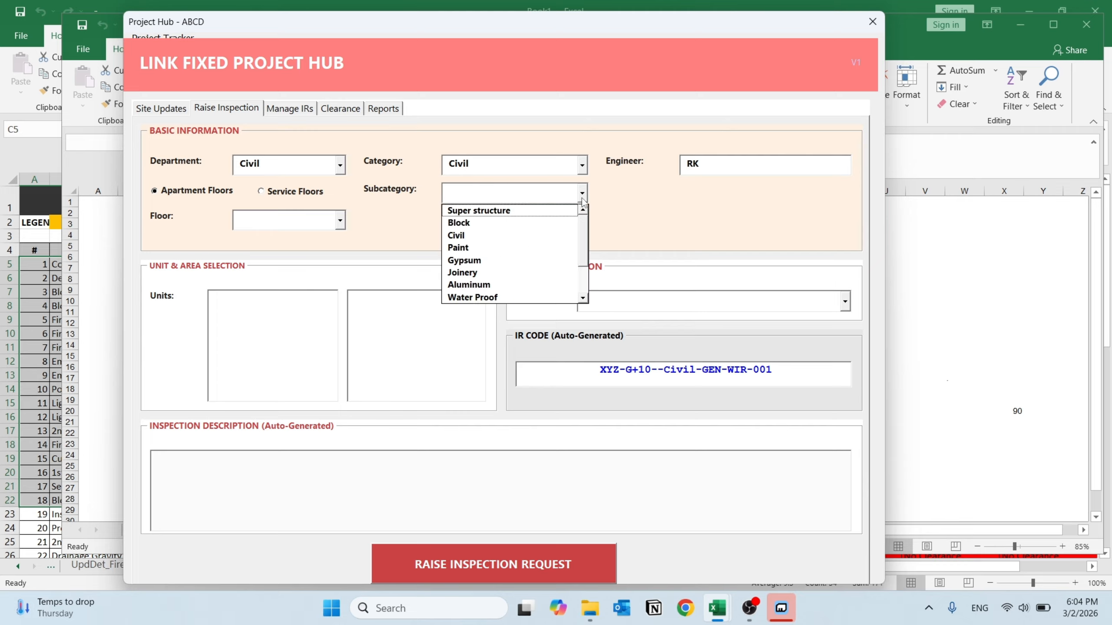
pyautogui.click(484, 224)
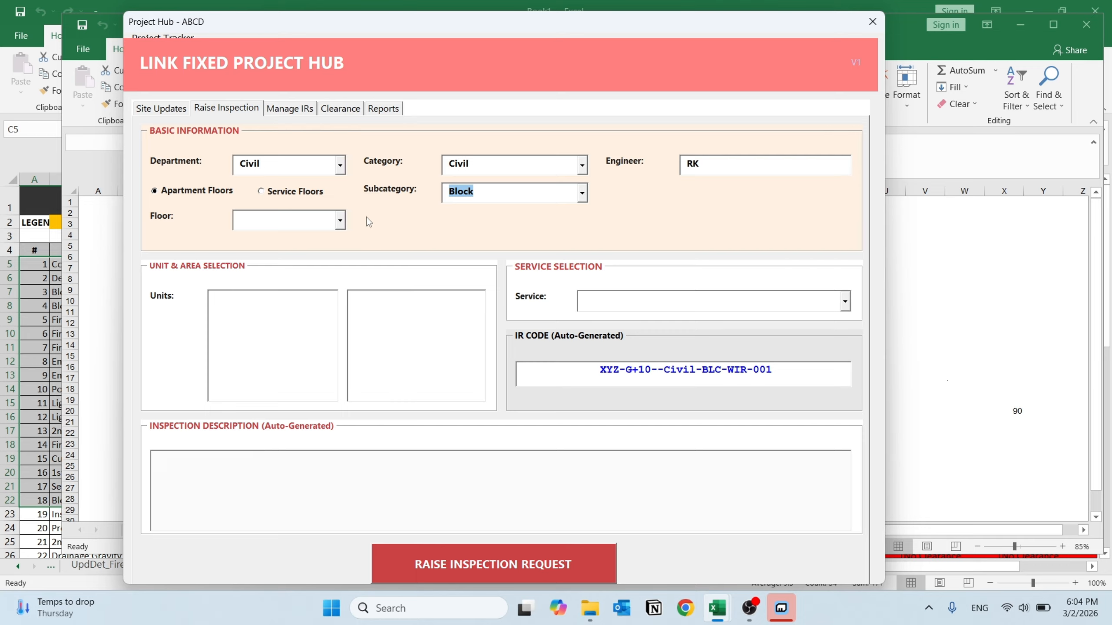
# Raise the inspection request for the Block Work service on apartment Floor 4, with Corridor added to the selected areas.
pyautogui.click(340, 220)
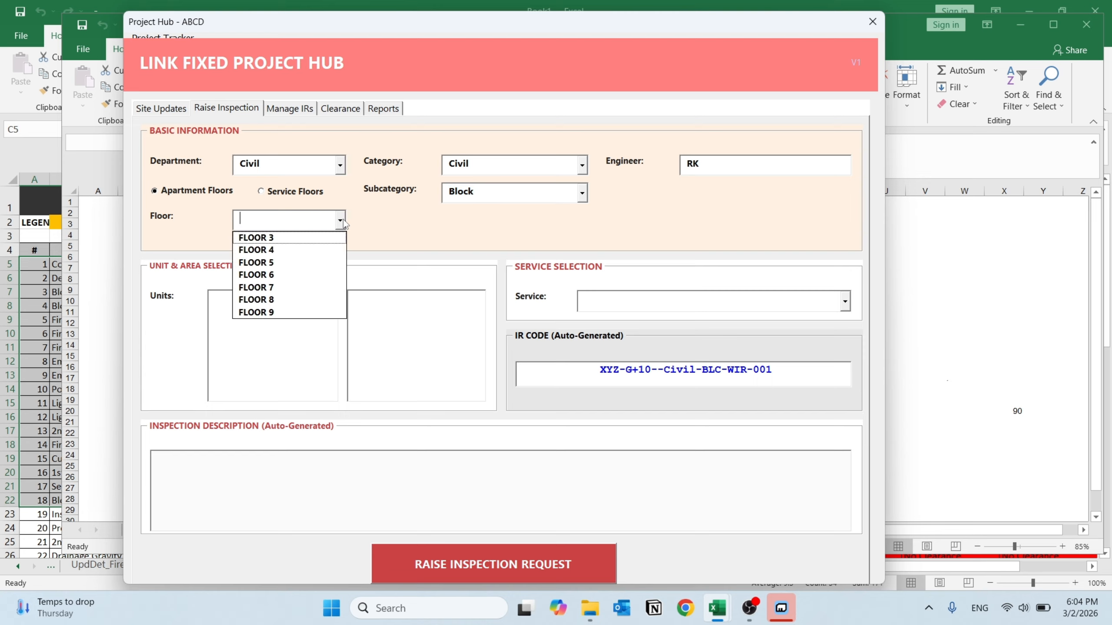
pyautogui.click(292, 249)
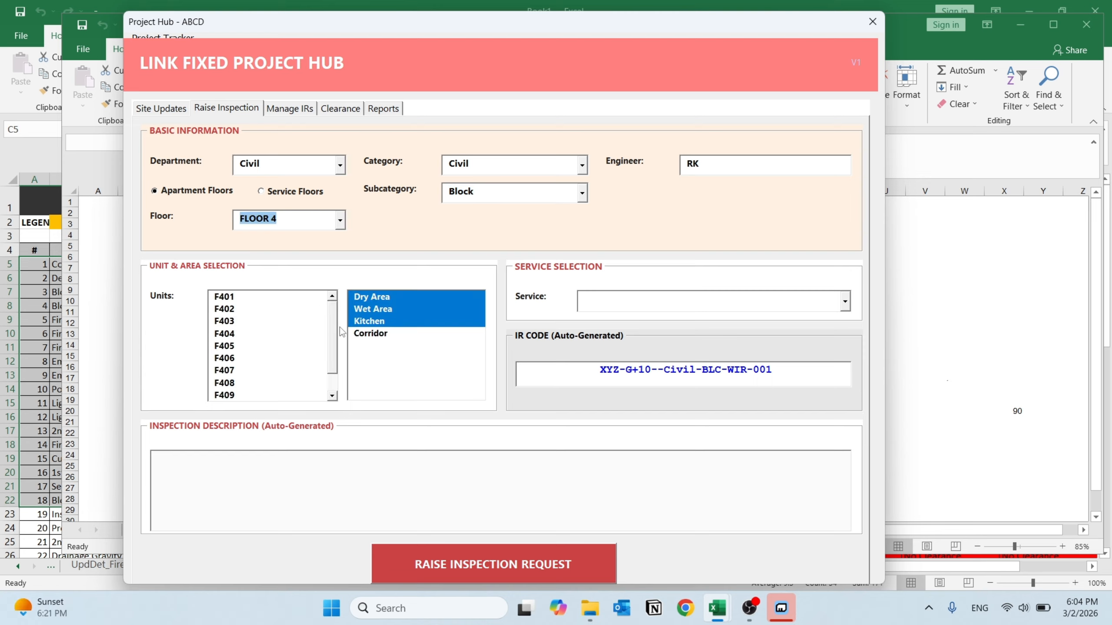
pyautogui.click(370, 334)
pyautogui.click(845, 301)
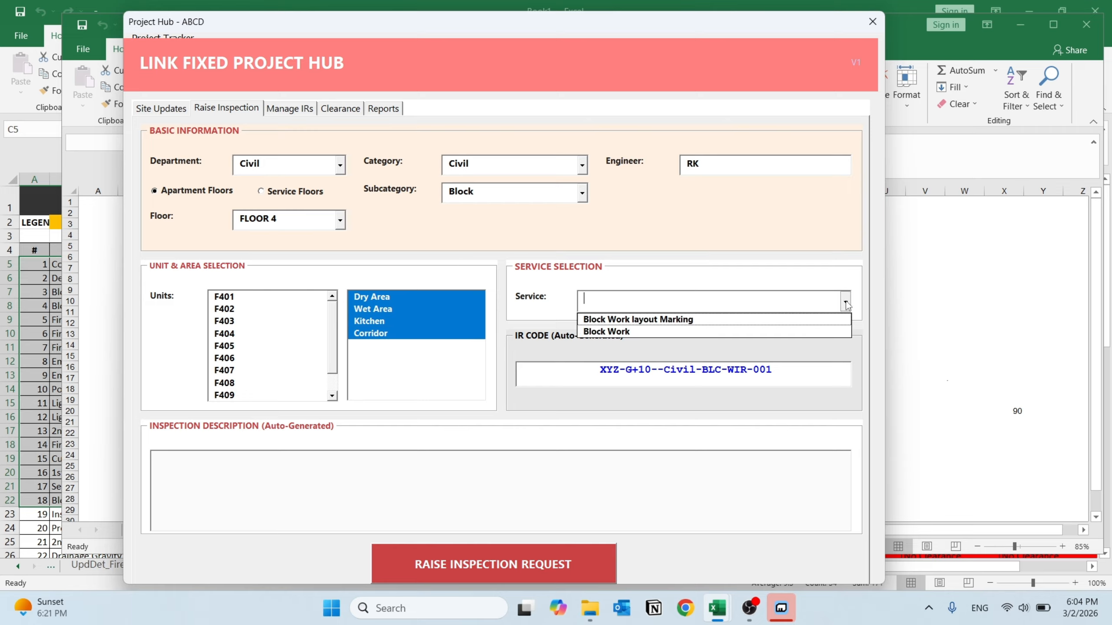
pyautogui.click(663, 330)
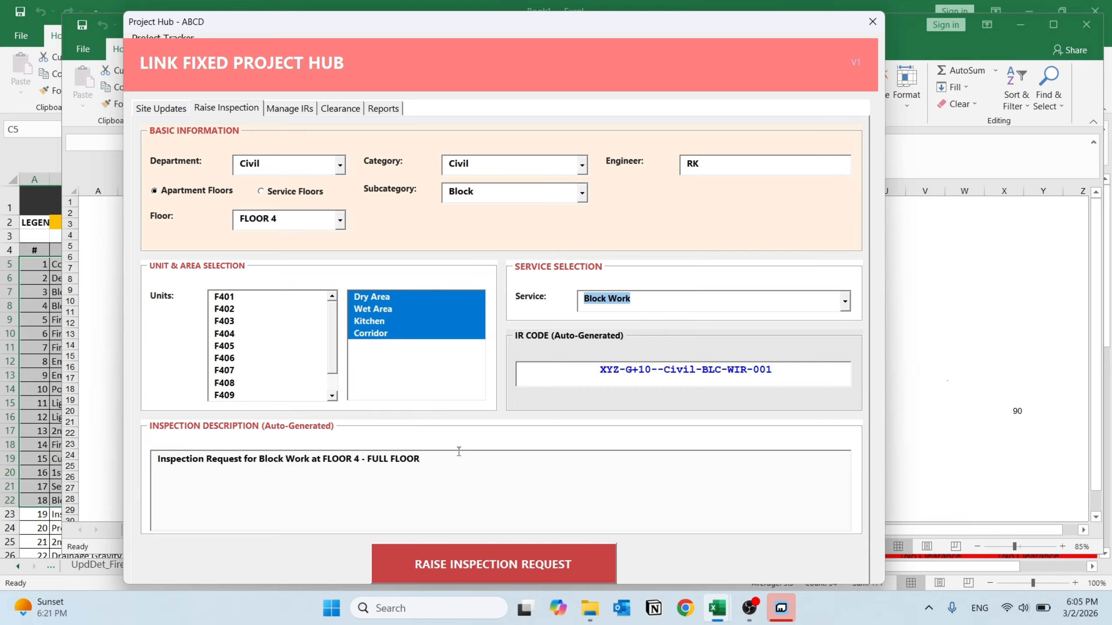
pyautogui.click(455, 566)
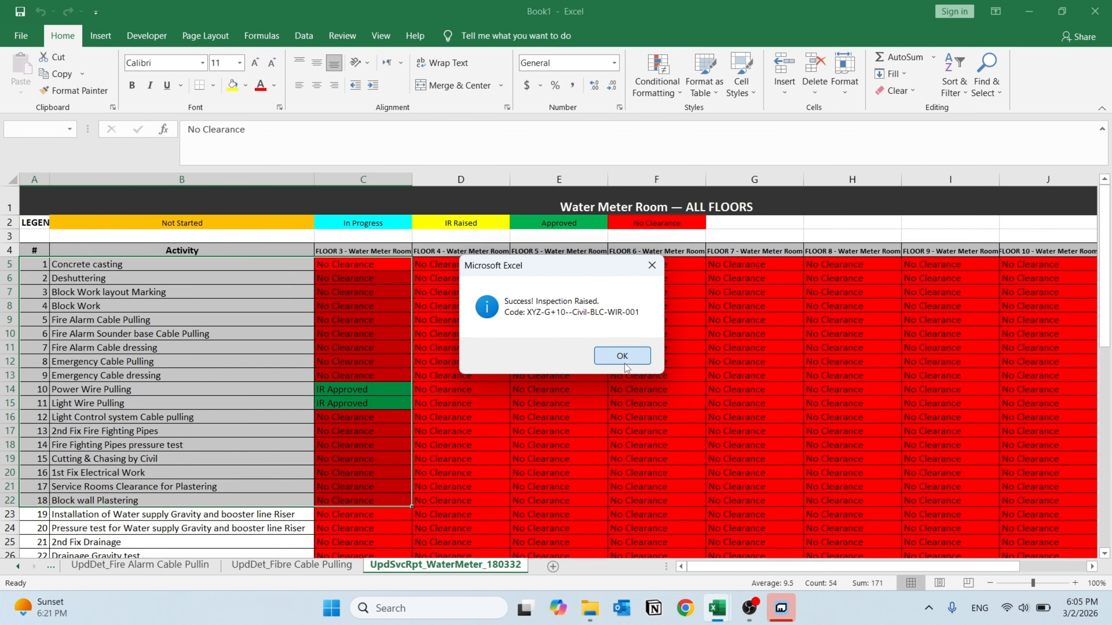
pyautogui.click(616, 356)
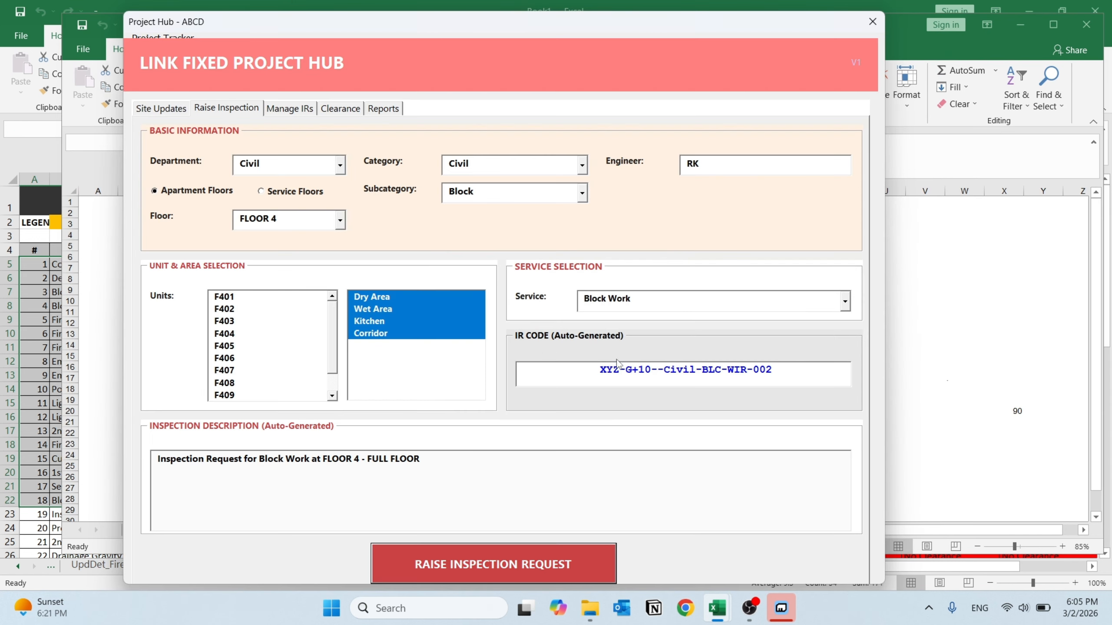
# Remove Corridor from the selected Floor 4 areas and choose Block Work layout Marking as the service.
pyautogui.click(375, 334)
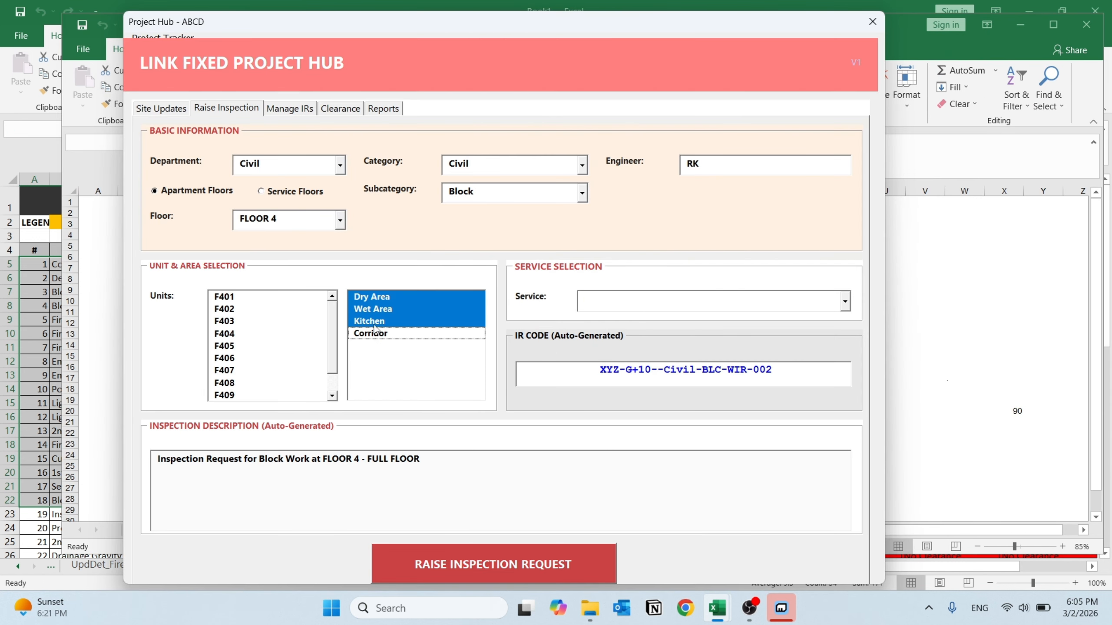
pyautogui.click(844, 302)
pyautogui.click(673, 320)
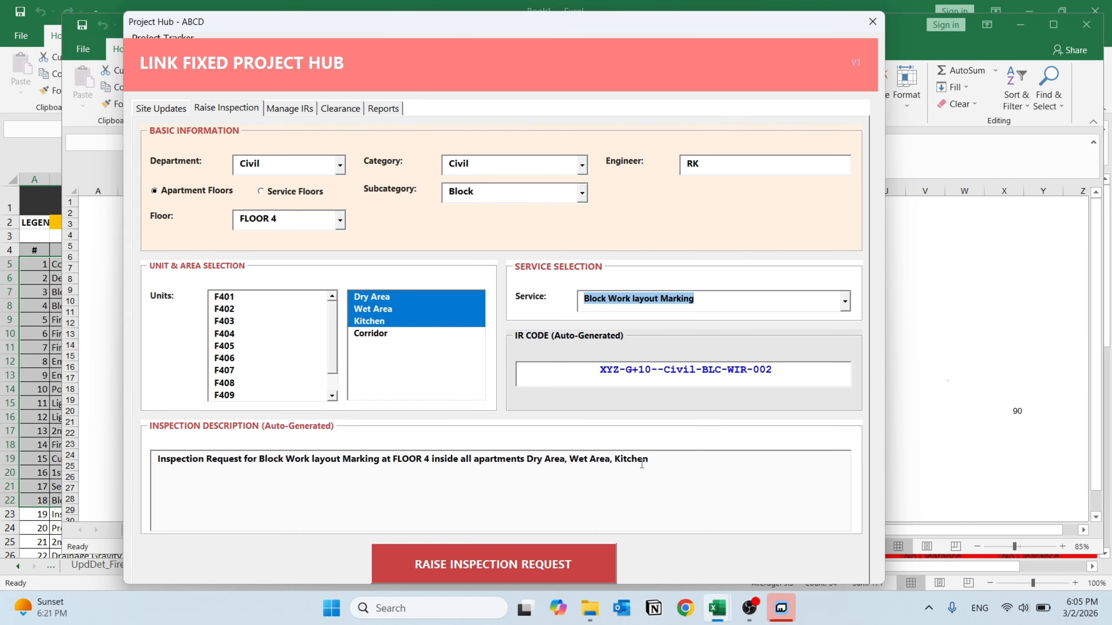
# Raise the request with IR code XYZ-G+10-Civil-BLC-WIR-005 and "except the entrance area" appended to the inspection description.
pyautogui.click(662, 370)
pyautogui.press('BackSpace')
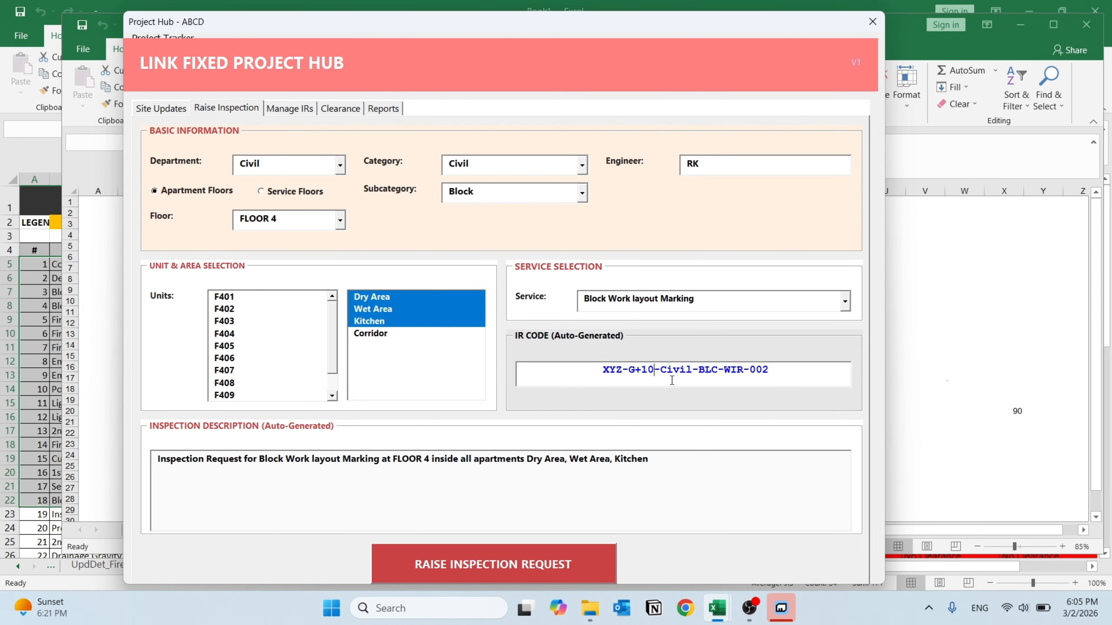
pyautogui.press('BackSpace')
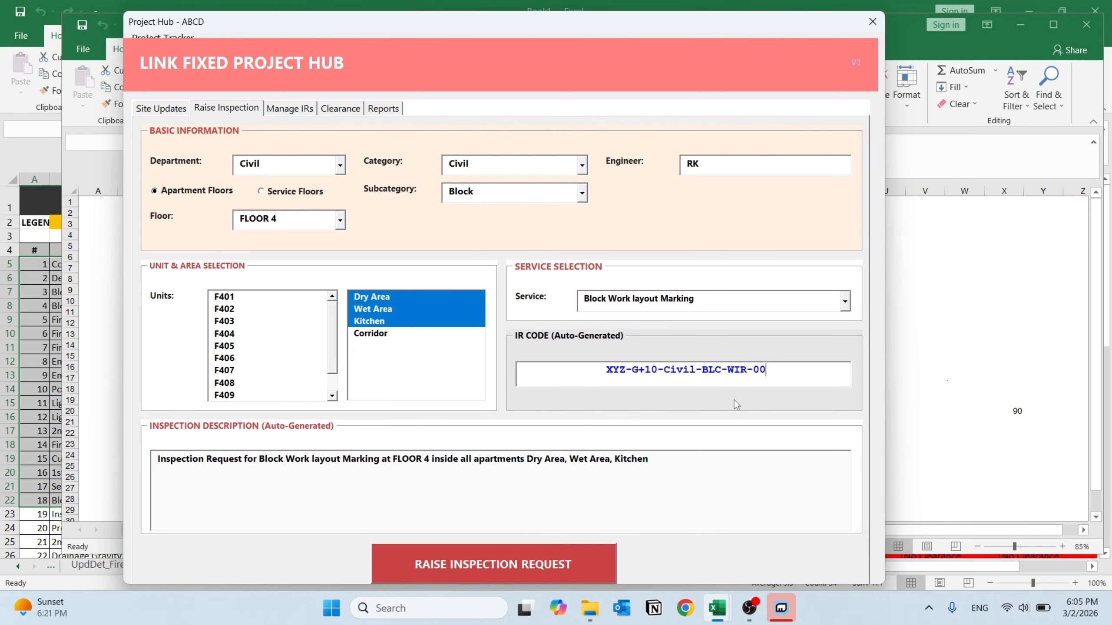
pyautogui.write('5')
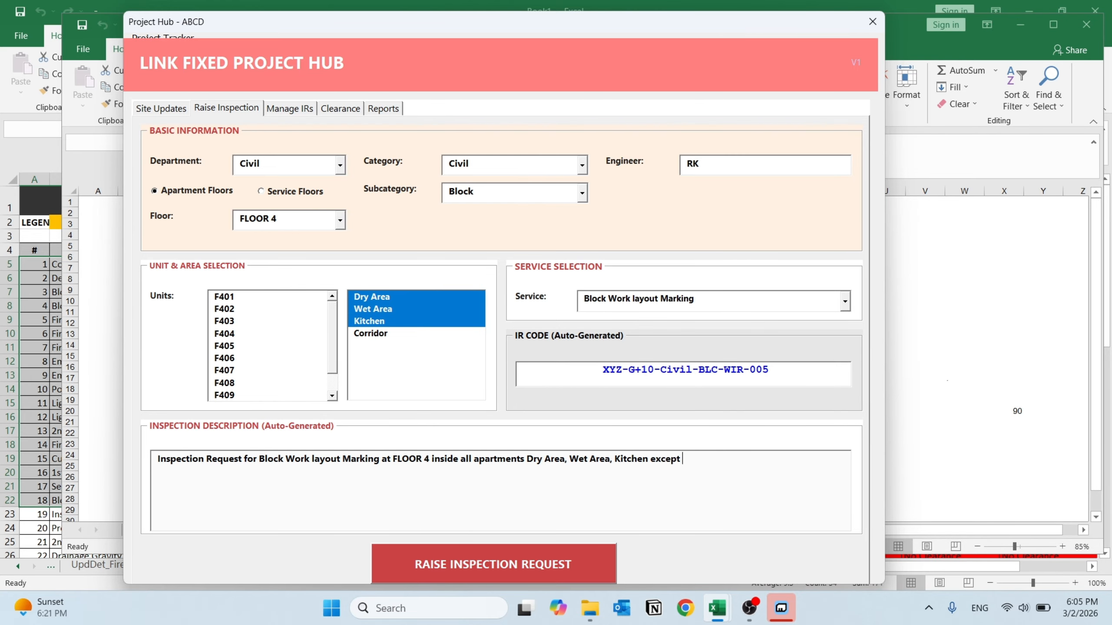
pyautogui.write('the entrance area')
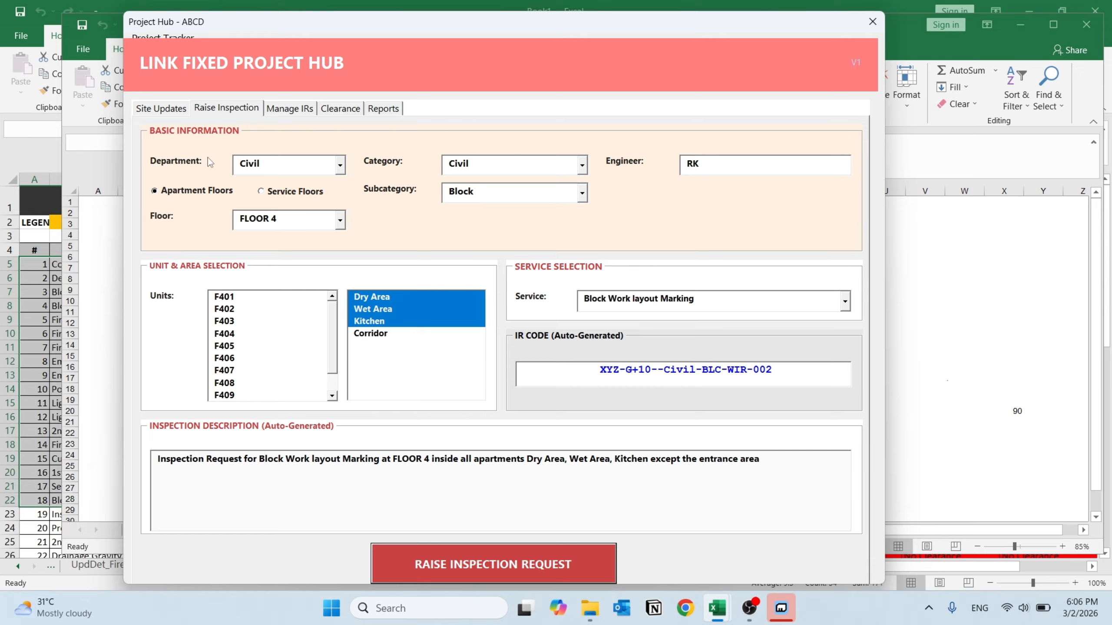
# Switch the inspection request to service floors and select the Water Meter Room on Floor 4.
pyautogui.click(288, 193)
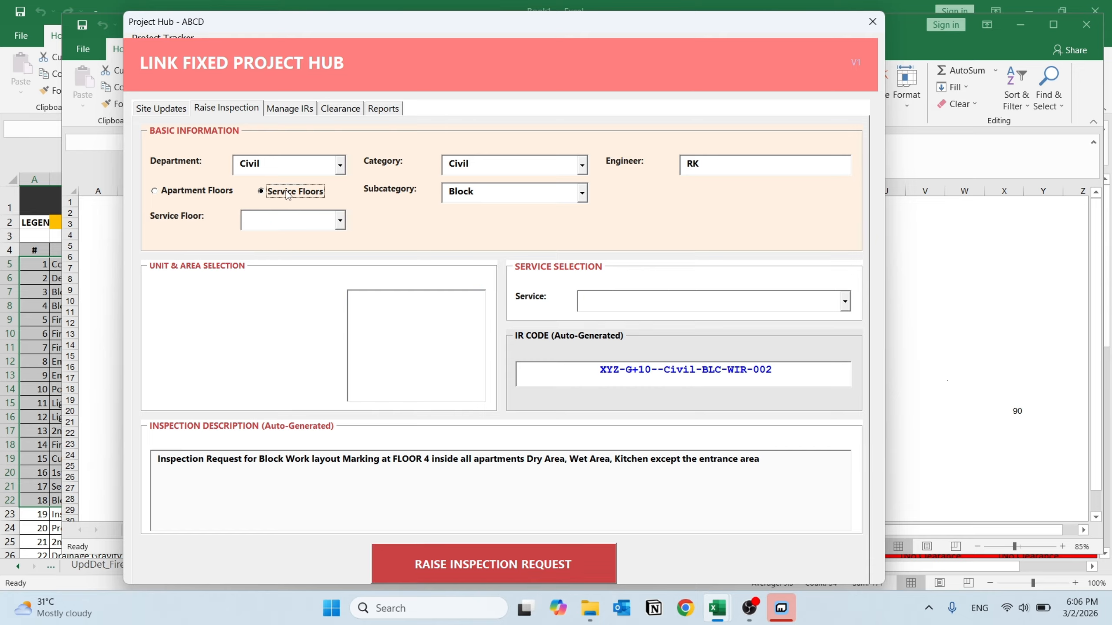
pyautogui.click(339, 221)
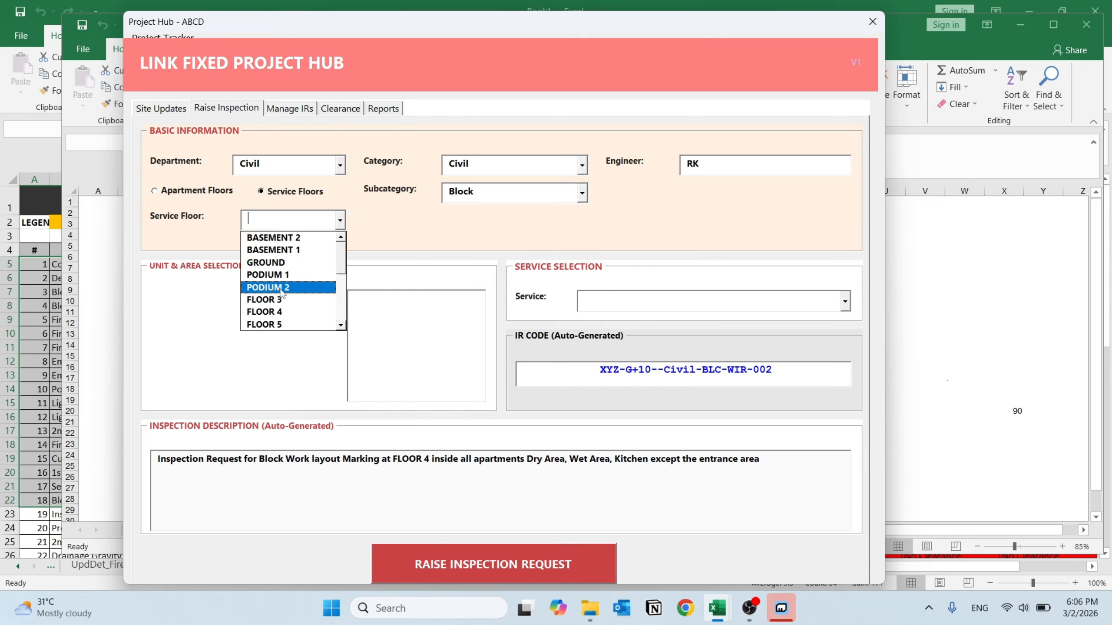
pyautogui.click(279, 311)
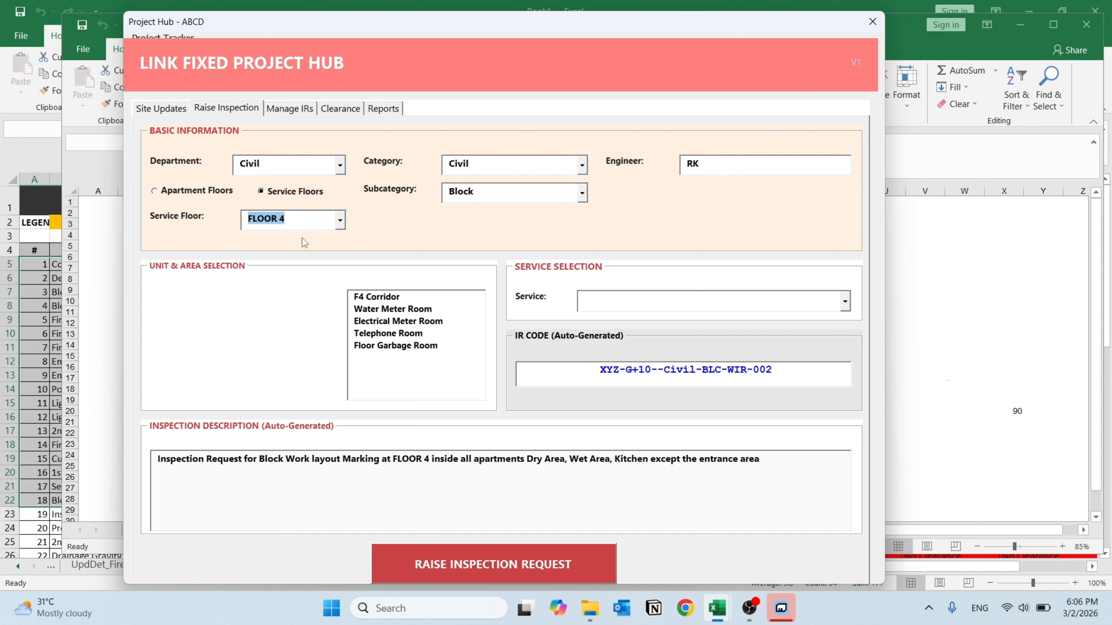
pyautogui.click(401, 310)
# Raise the inspection request with subcategory Paint and service Primer.
pyautogui.click(582, 193)
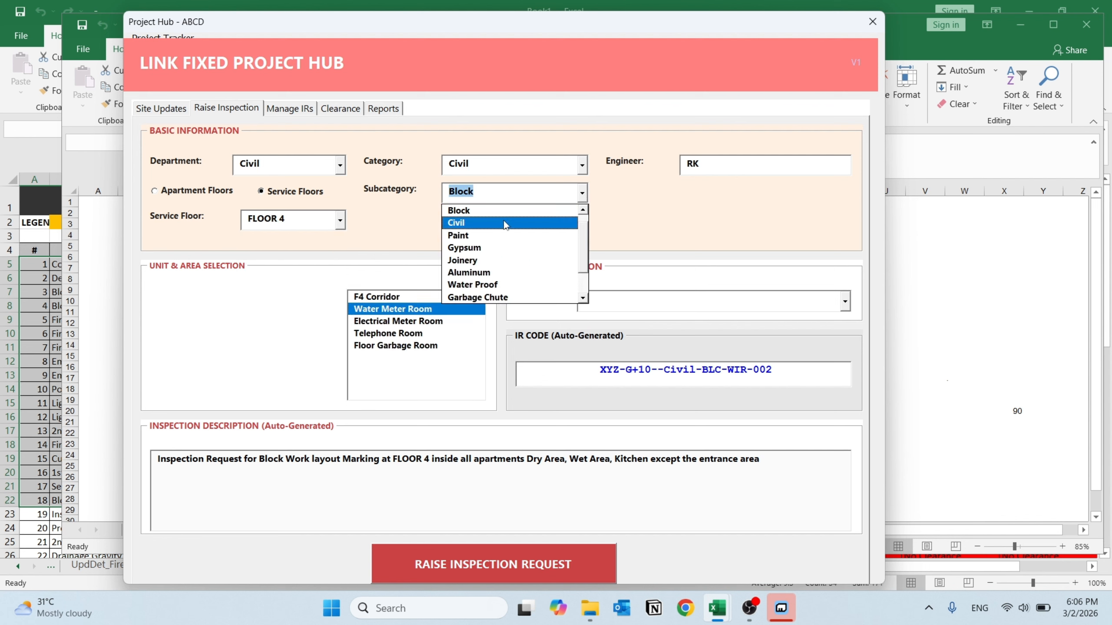
pyautogui.click(499, 235)
pyautogui.click(846, 303)
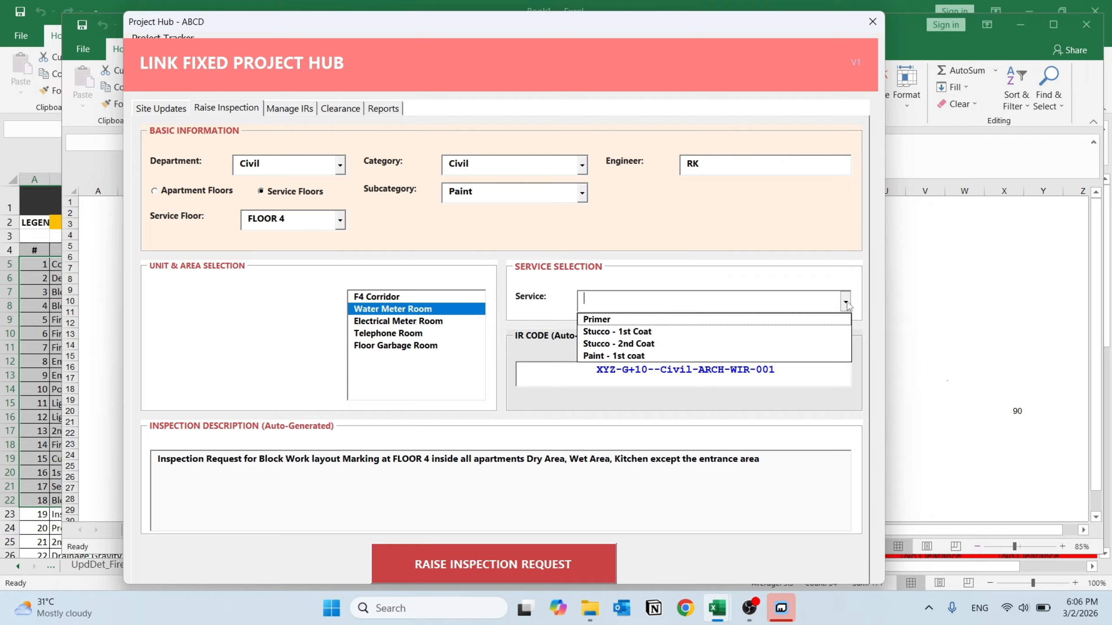
pyautogui.click(679, 320)
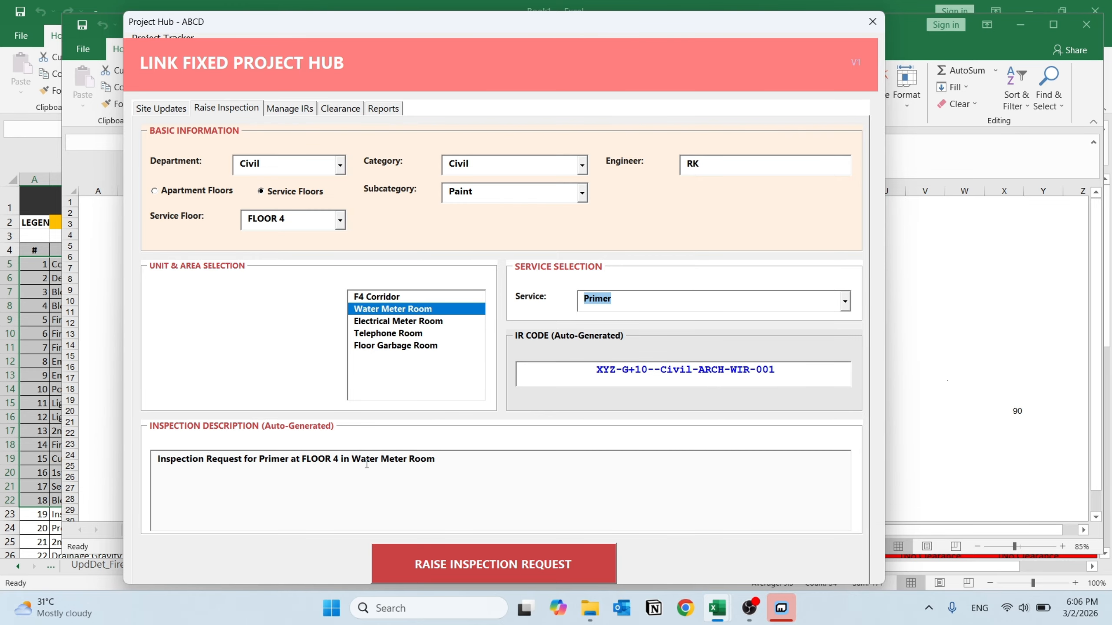
pyautogui.click(509, 571)
pyautogui.press('Return')
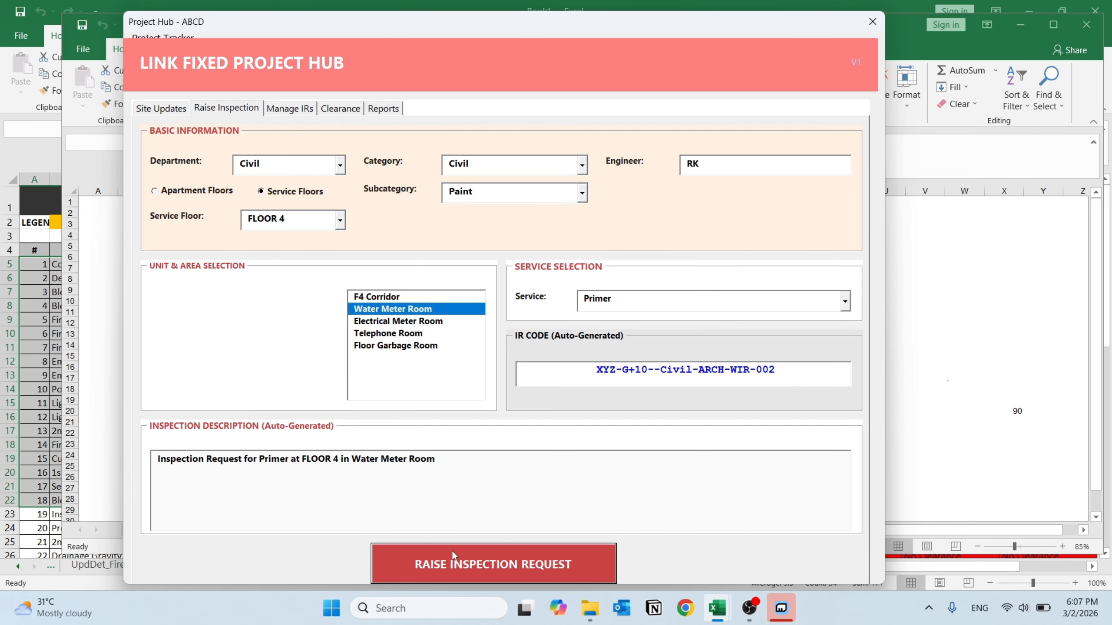
# Examine the raised requests in the Transactions sheet, from IR number and service through inspection date, status, area and engineer.
pyautogui.click(954, 339)
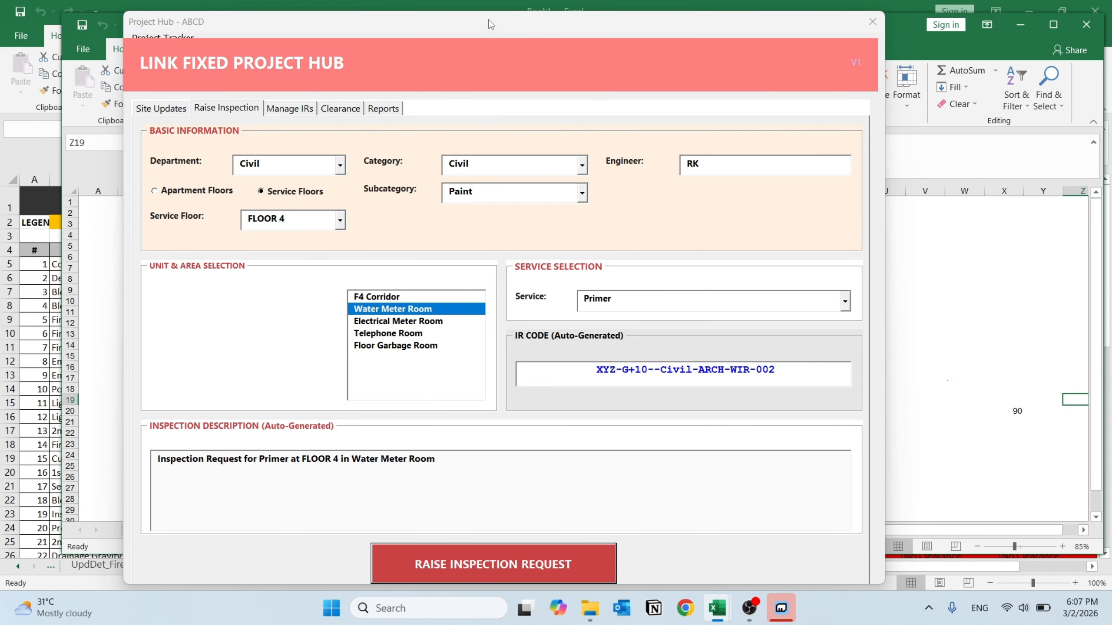
pyautogui.moveTo(490, 24); pyautogui.dragTo(536, 24)
pyautogui.moveTo(712, 621)
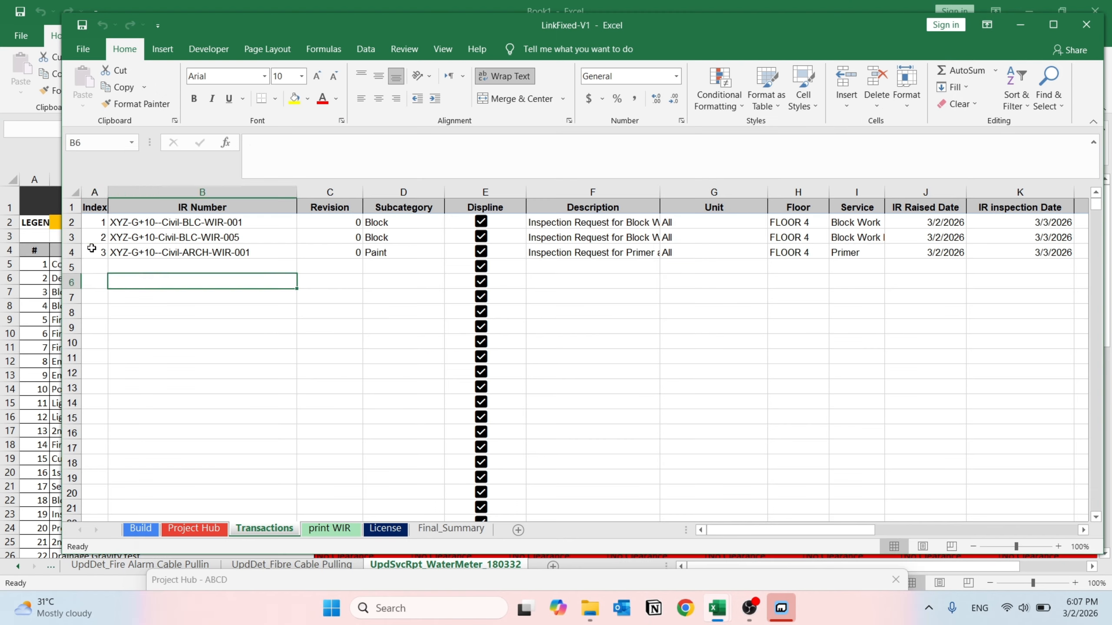
pyautogui.click(93, 249)
pyautogui.moveTo(131, 252); pyautogui.dragTo(1059, 250)
pyautogui.click(860, 254)
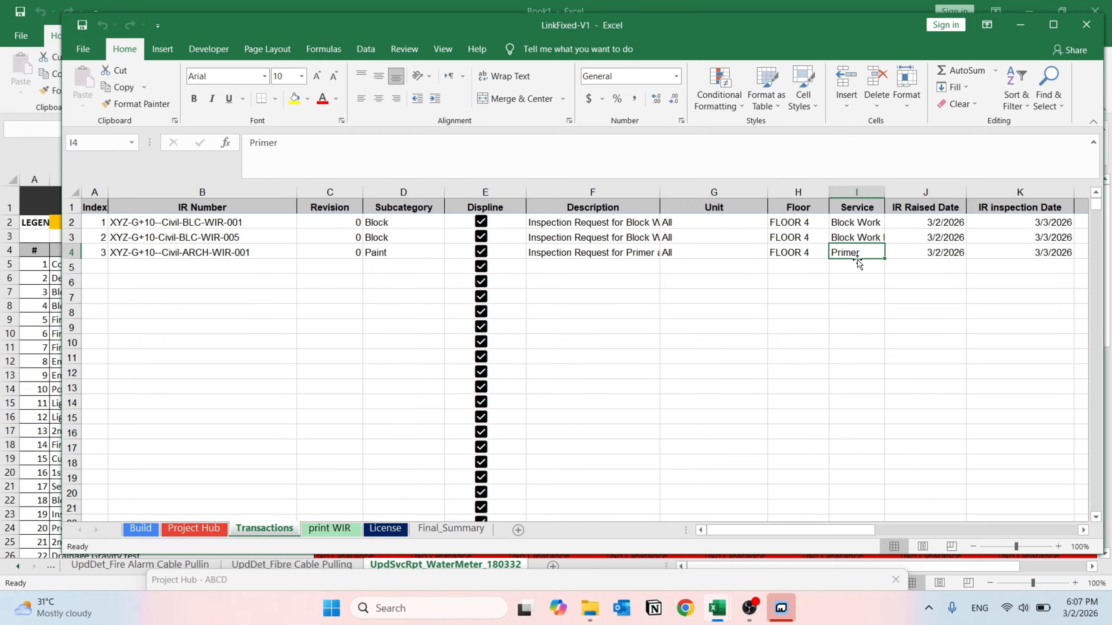
pyautogui.moveTo(825, 523); pyautogui.dragTo(863, 522)
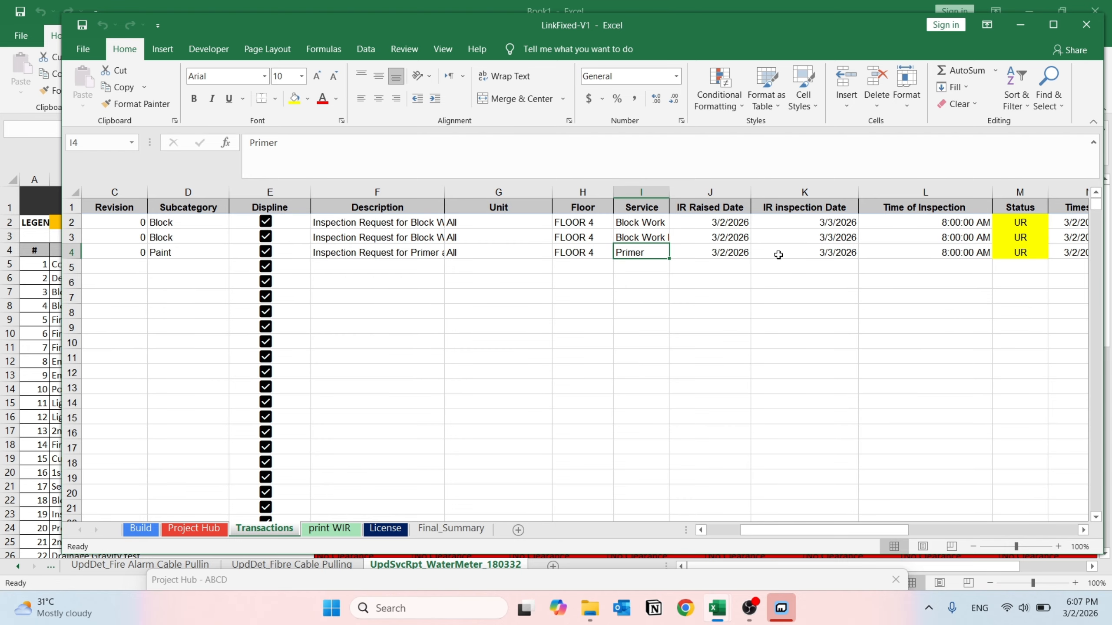
pyautogui.click(827, 258)
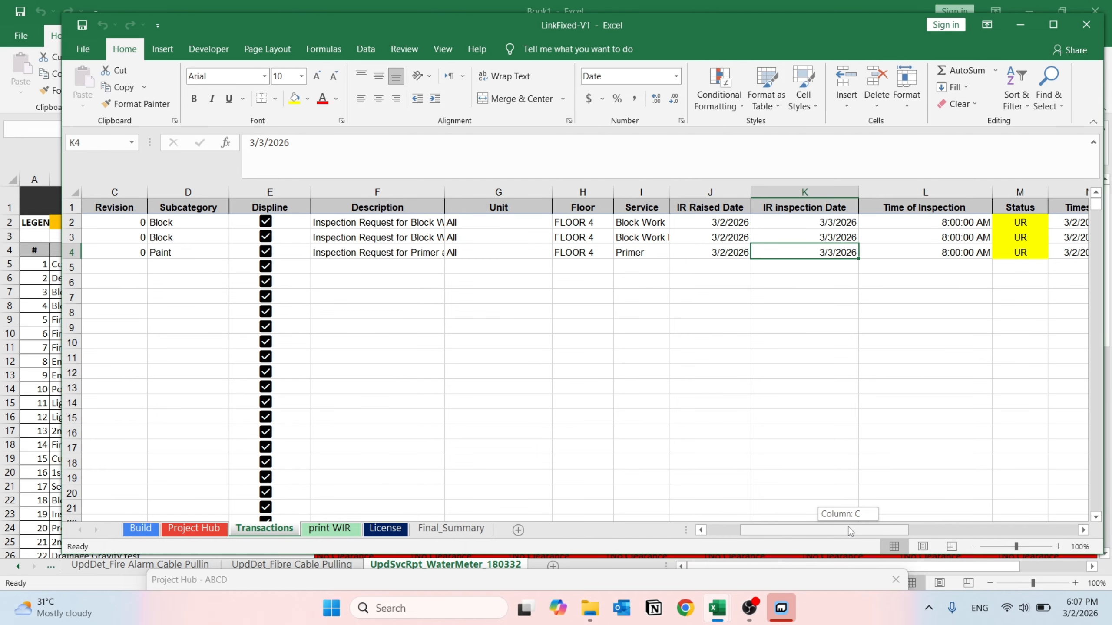
pyautogui.moveTo(849, 531); pyautogui.dragTo(983, 514)
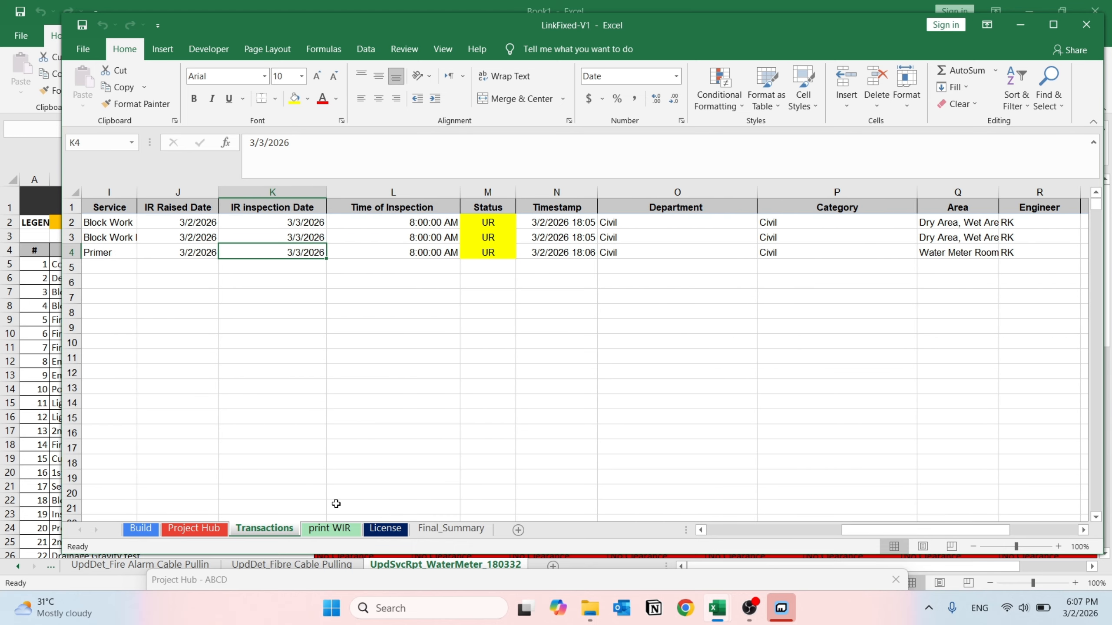
# Examine the logo cells, project details and contractor fields of the site inspection form on the print WIR sheet.
pyautogui.click(329, 529)
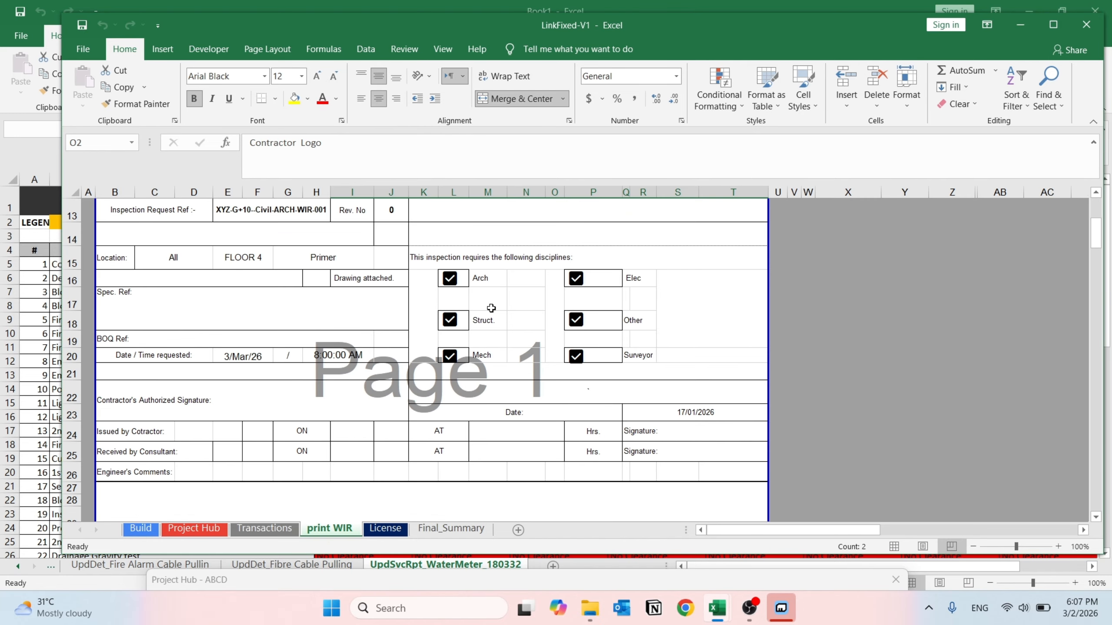
pyautogui.scroll(4, 465, 357)
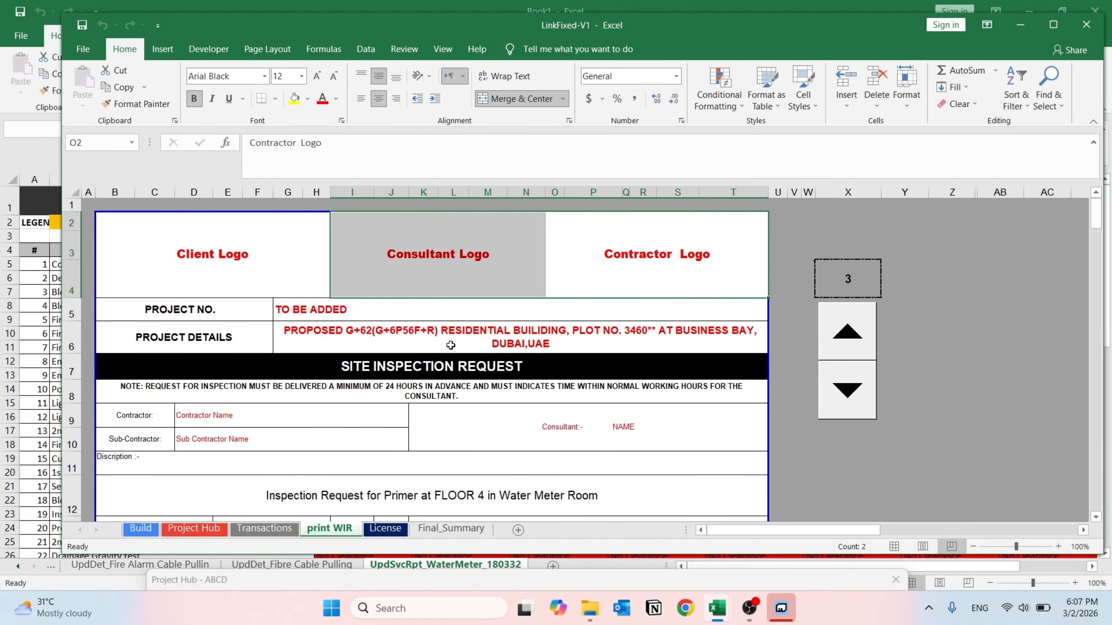
pyautogui.click(196, 255)
pyautogui.click(453, 261)
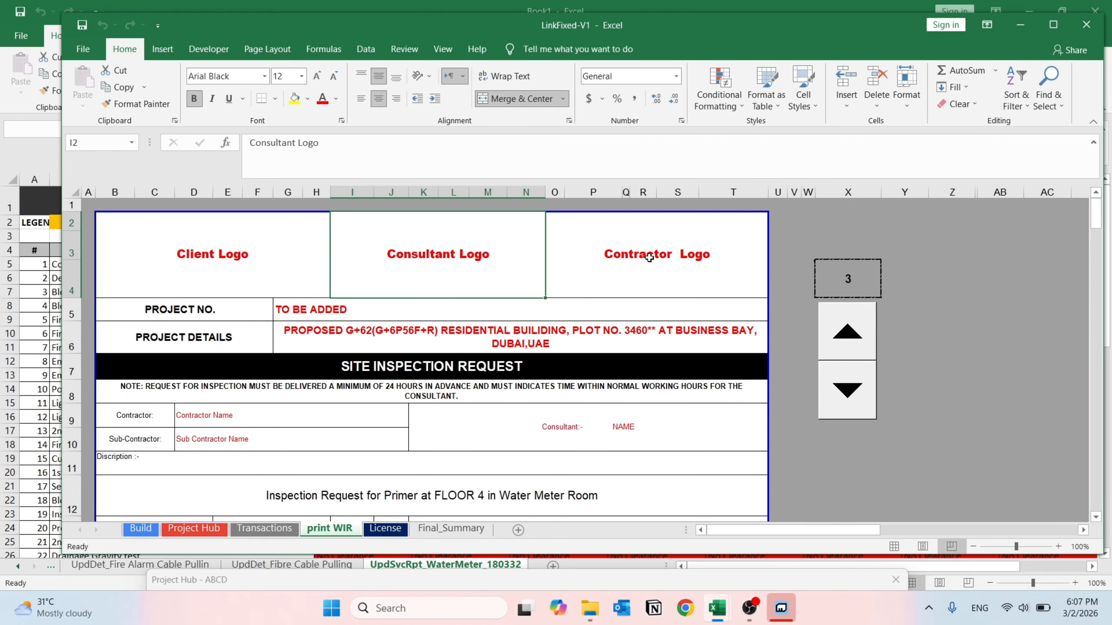
pyautogui.click(611, 258)
pyautogui.scroll(-3, 393, 260)
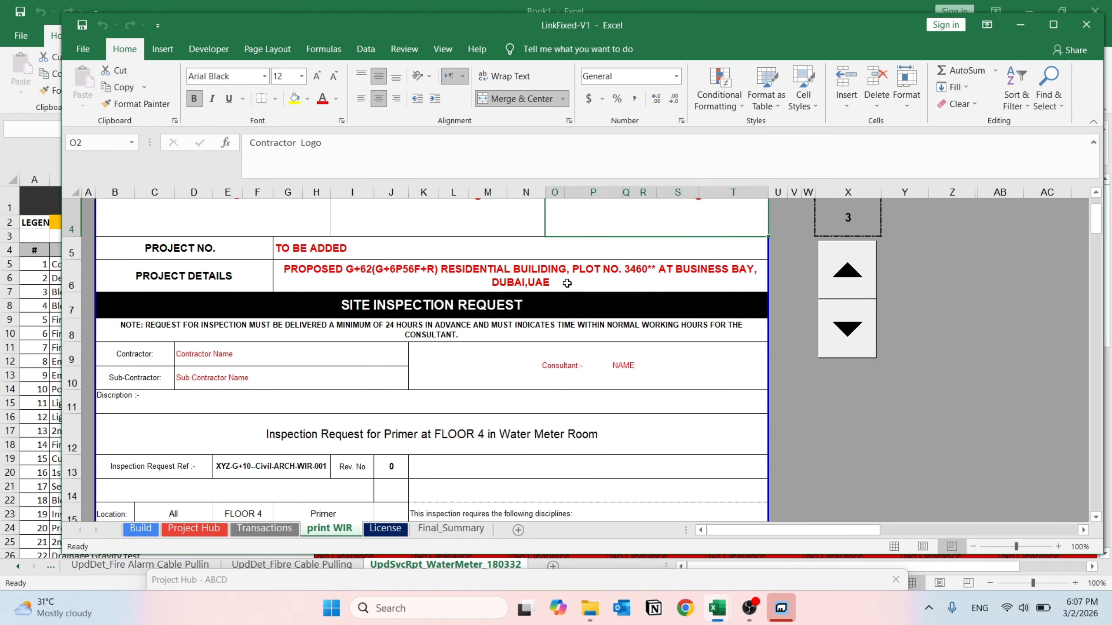
pyautogui.scroll(-3, 493, 305)
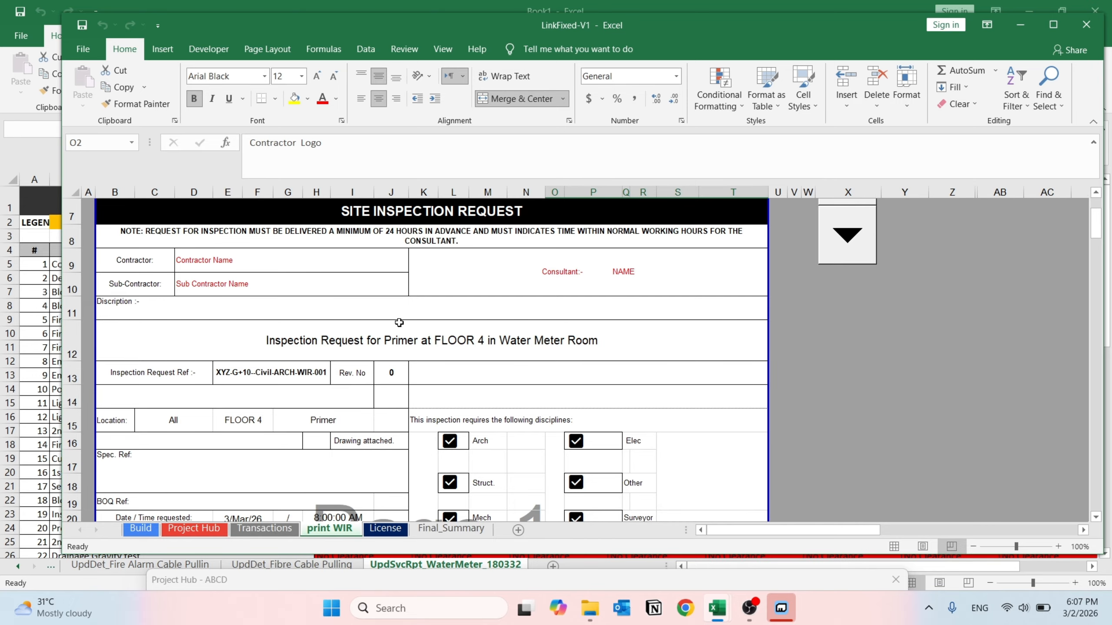
# Inspect the form's formulas for the inspection request reference, location, service and requested date.
pyautogui.click(257, 374)
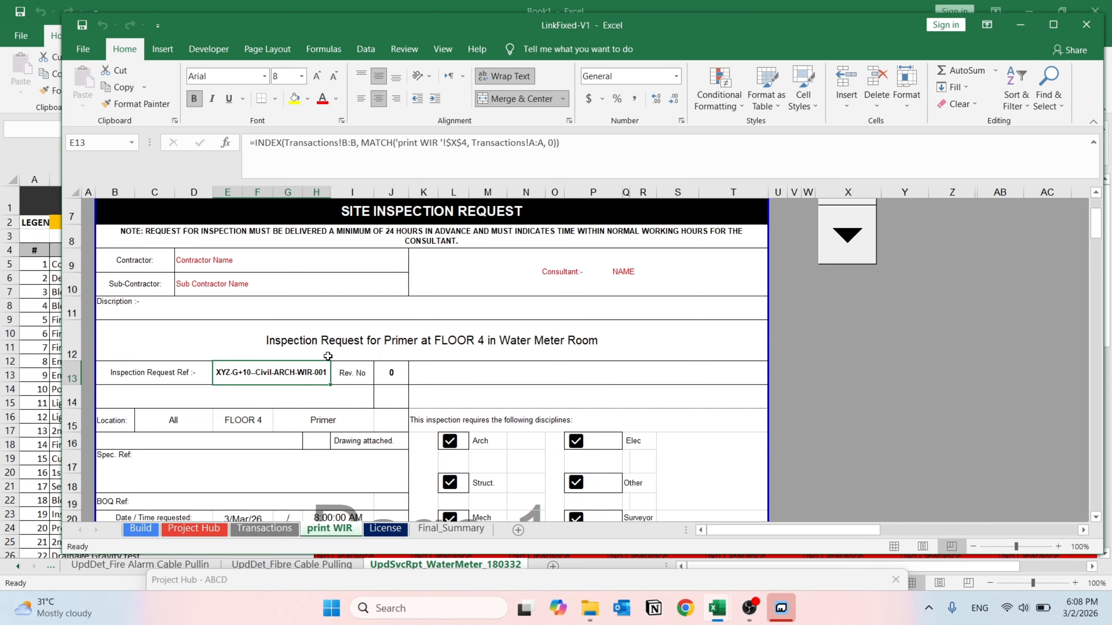
pyautogui.scroll(-1, 329, 355)
pyautogui.click(142, 346)
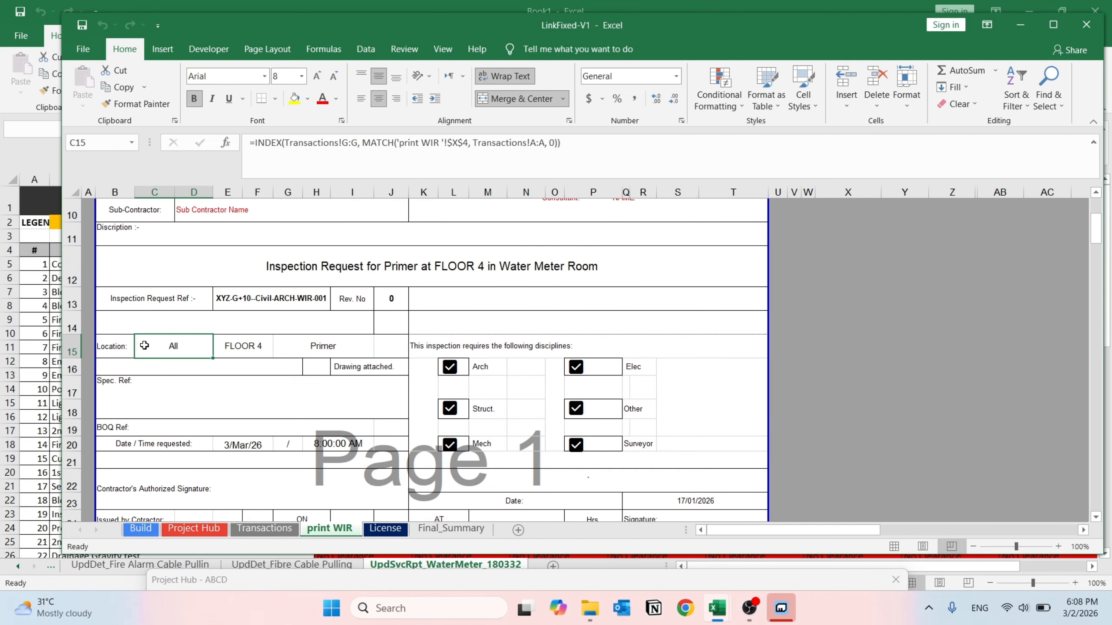
pyautogui.click(304, 342)
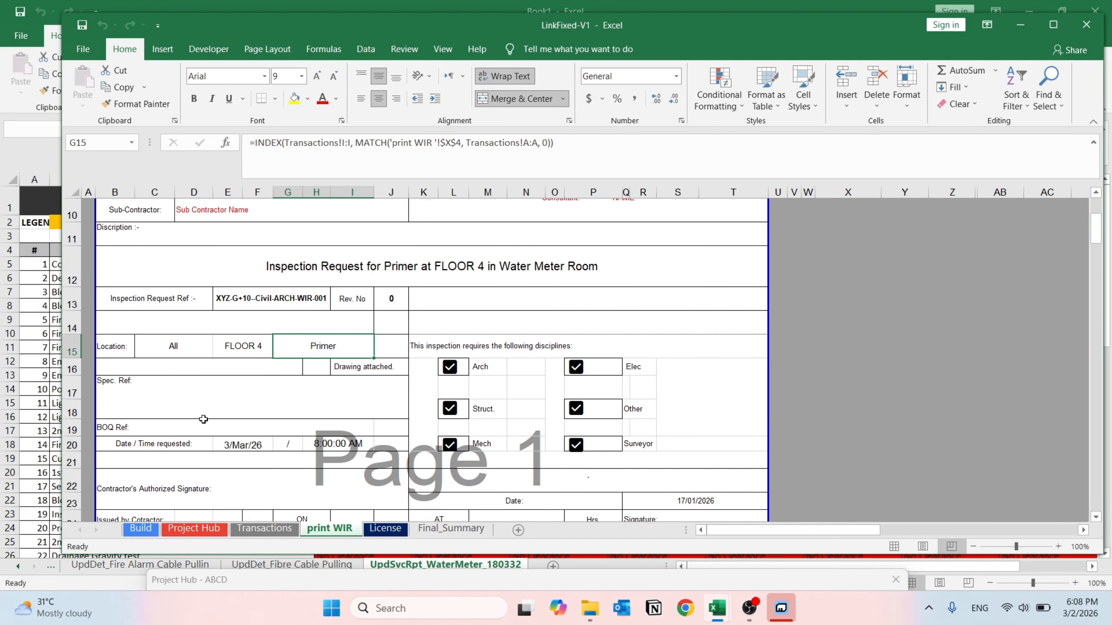
pyautogui.click(228, 453)
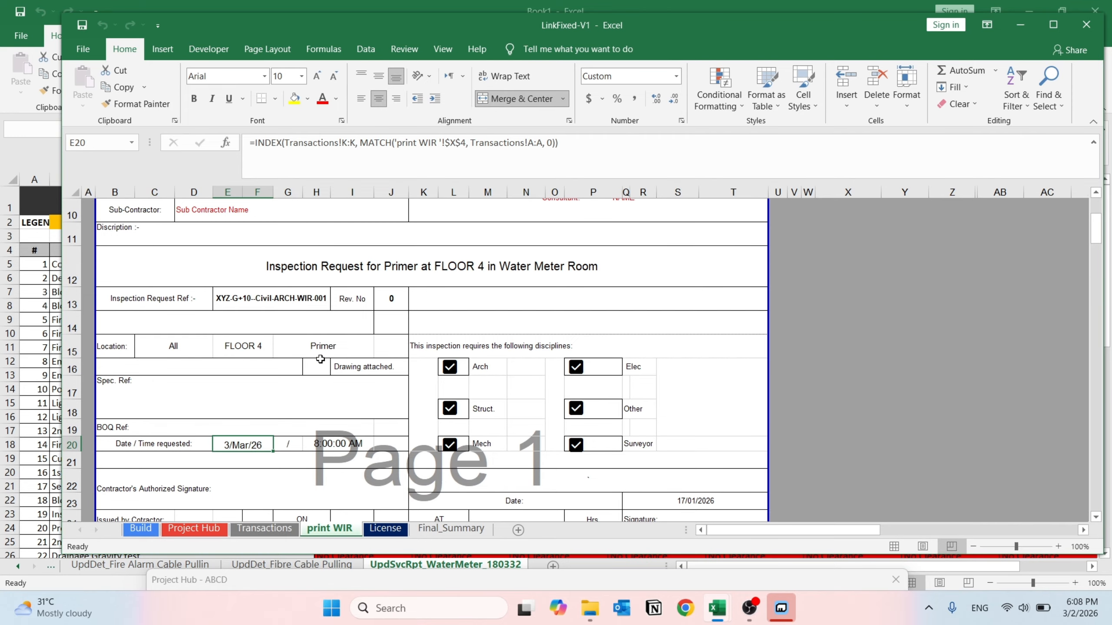
pyautogui.scroll(-1, 350, 349)
# Page the print WIR form through the raised requests down to record 1, and return to record 2 to review its details.
pyautogui.scroll(4, 371, 351)
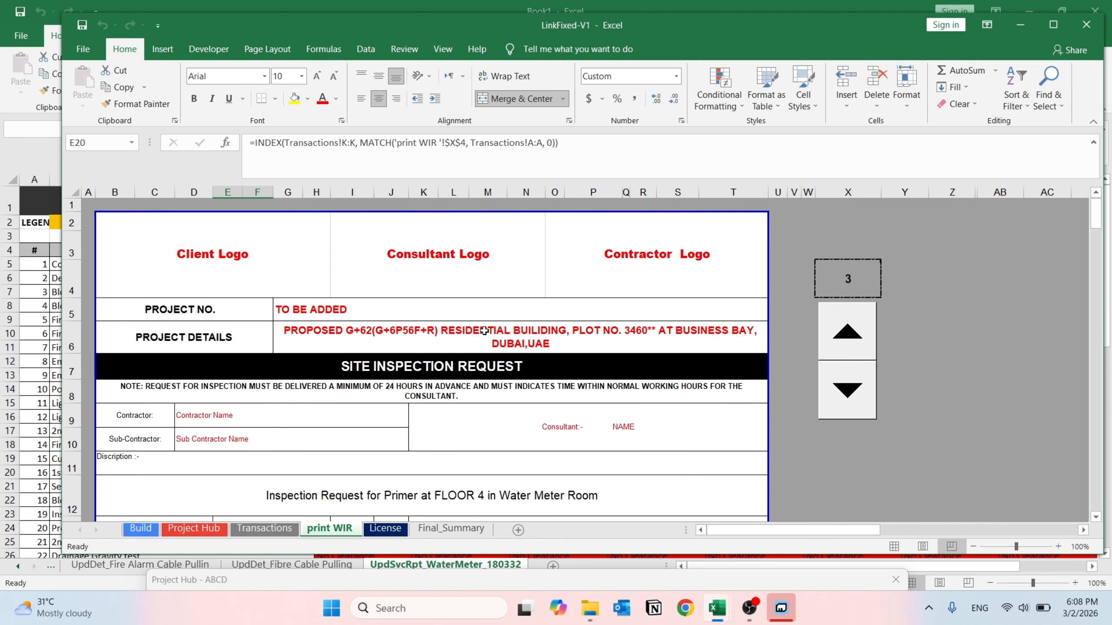
pyautogui.scroll(-1, 495, 331)
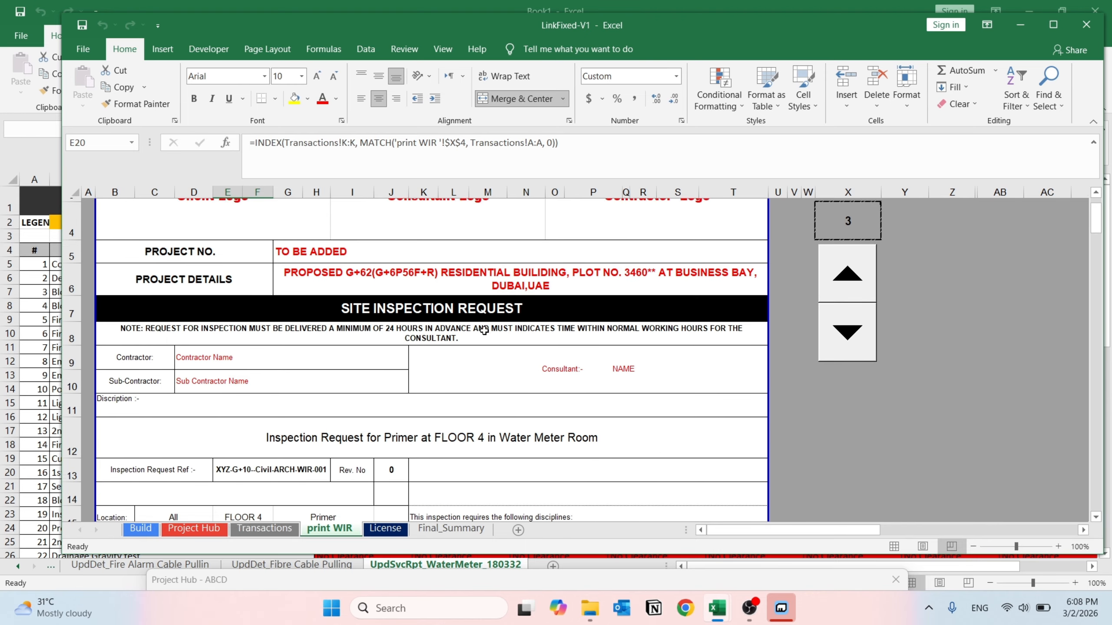
pyautogui.click(849, 284)
pyautogui.doubleClick(845, 328)
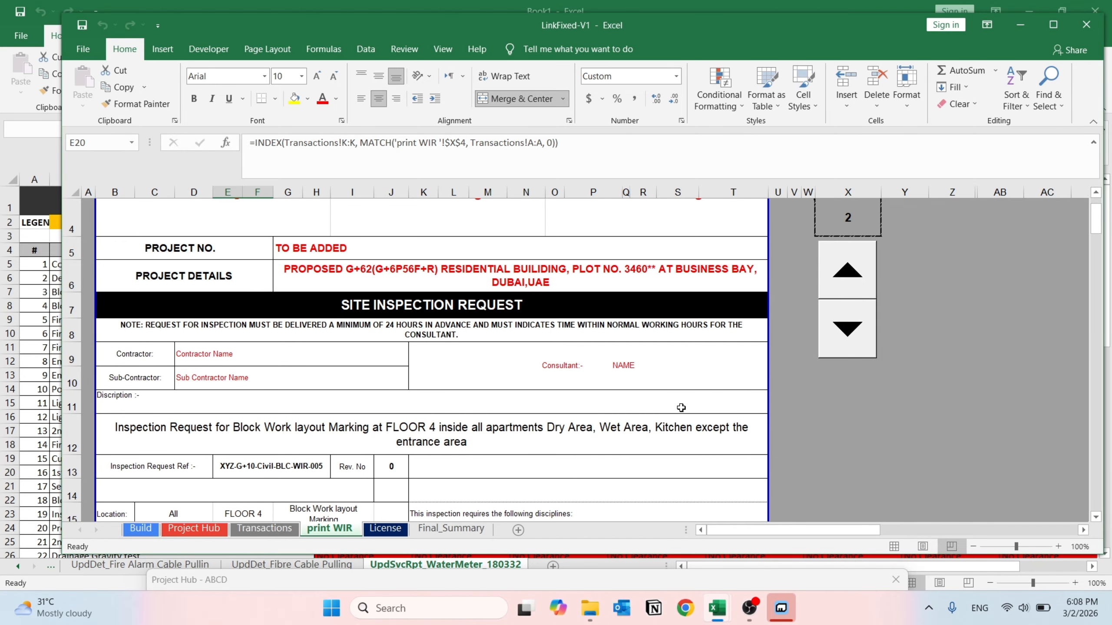
pyautogui.click(840, 334)
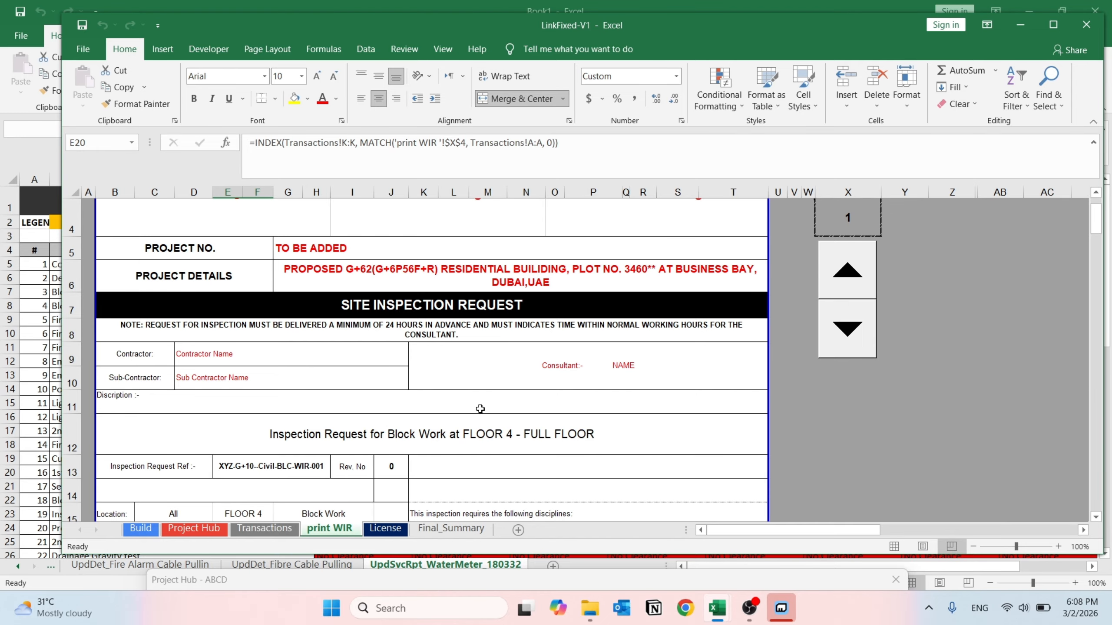
pyautogui.scroll(-1, 480, 408)
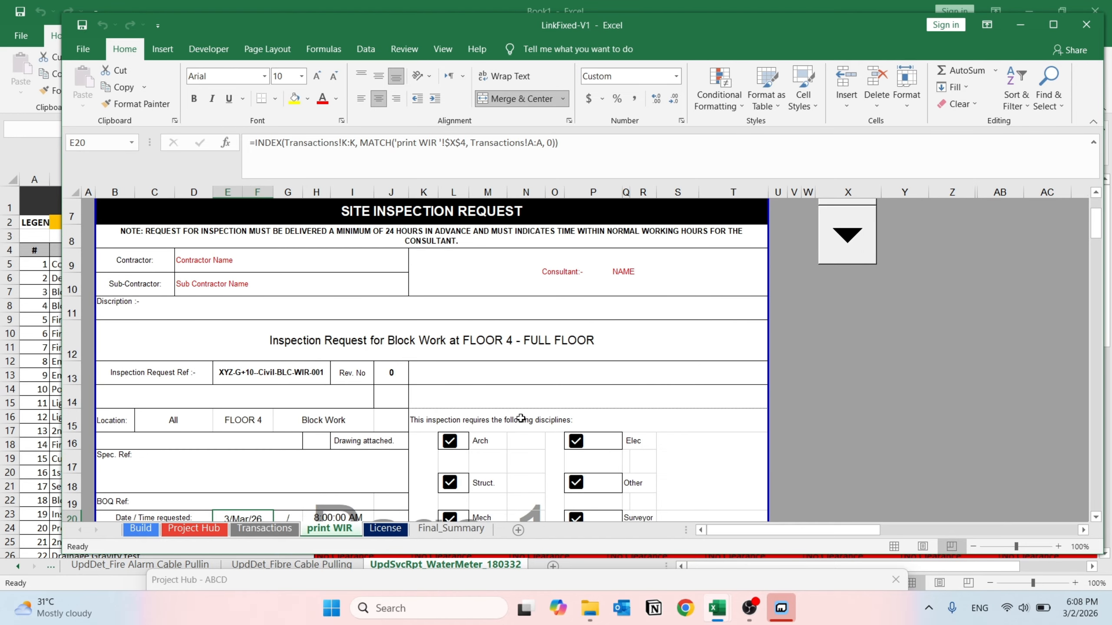
pyautogui.scroll(1, 841, 270)
pyautogui.click(840, 282)
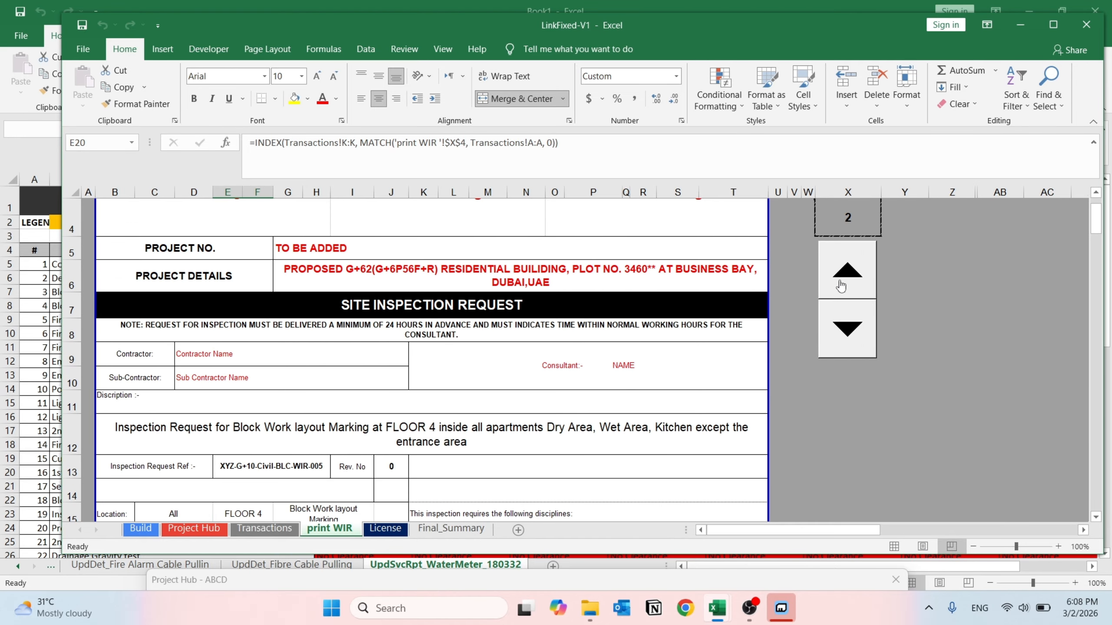
pyautogui.scroll(-3, 342, 390)
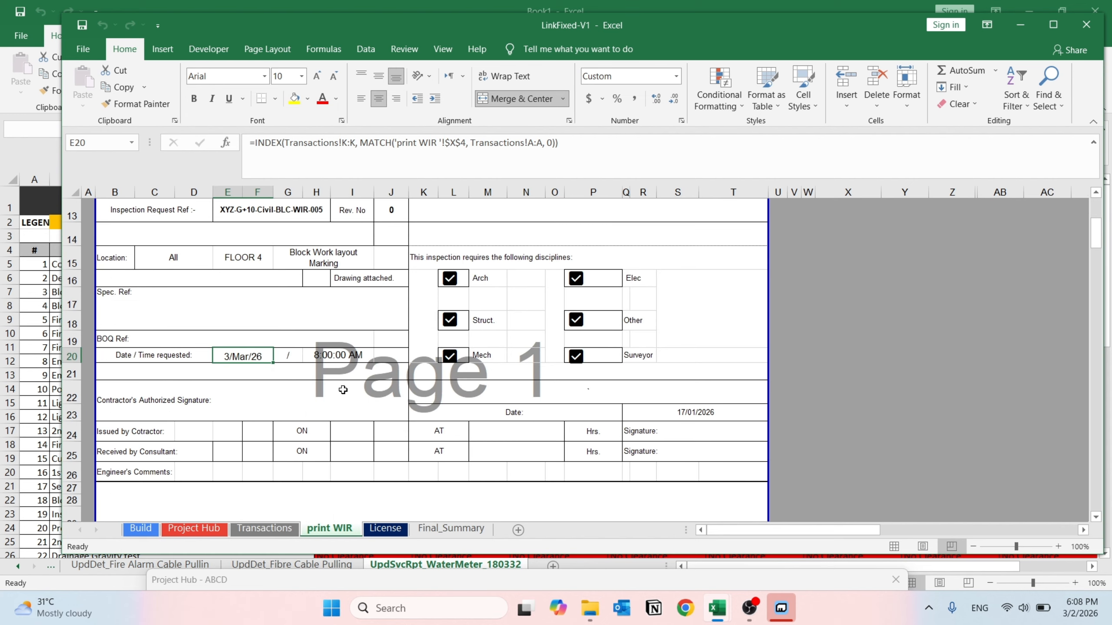
# Check record 3 on the print WIR form against the Transactions log, from its description to the requested date and signature fields.
pyautogui.scroll(4, 343, 390)
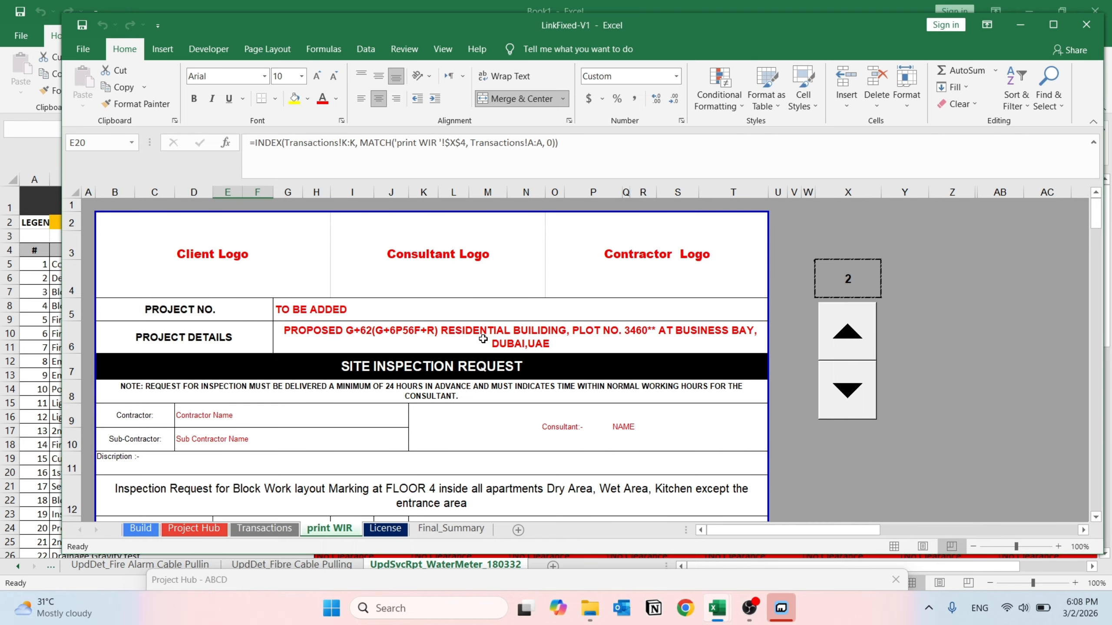
pyautogui.click(269, 529)
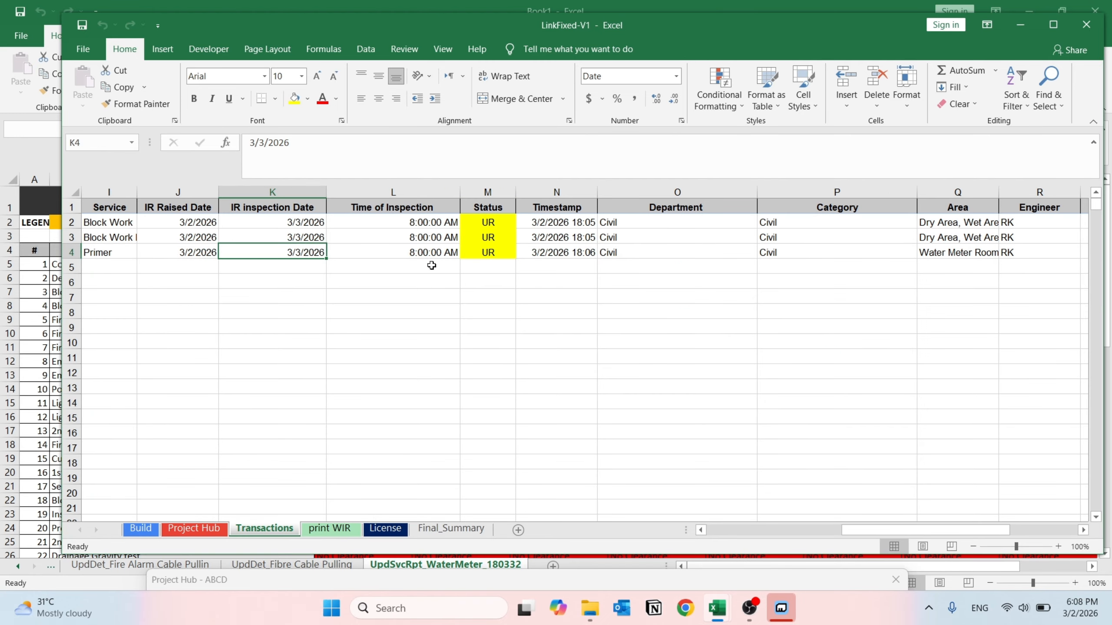
pyautogui.click(341, 528)
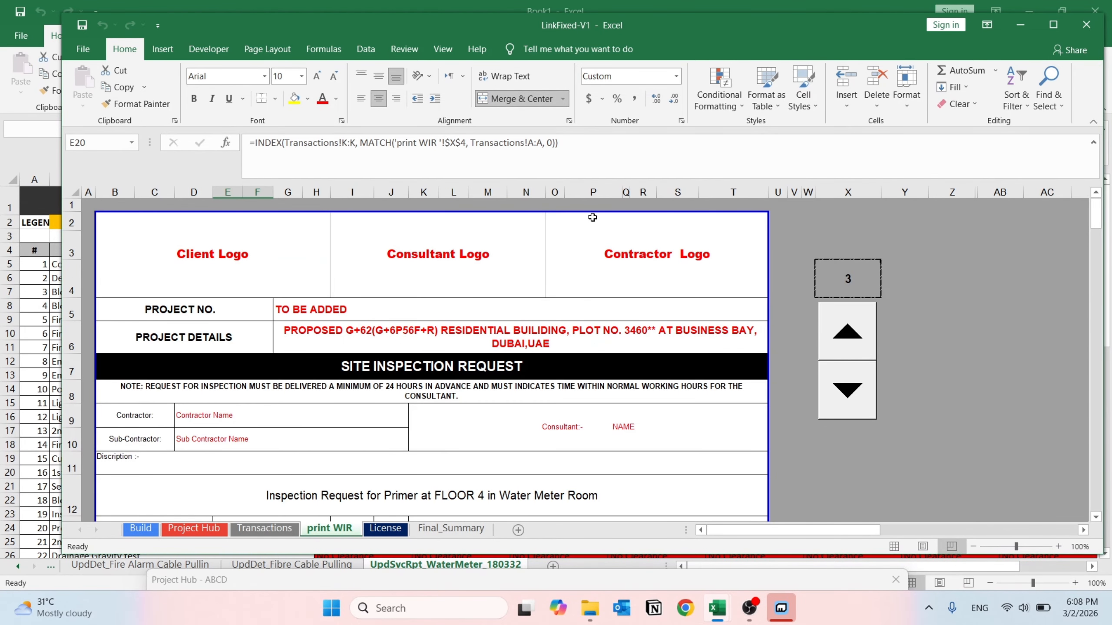
pyautogui.scroll(-4, 708, 383)
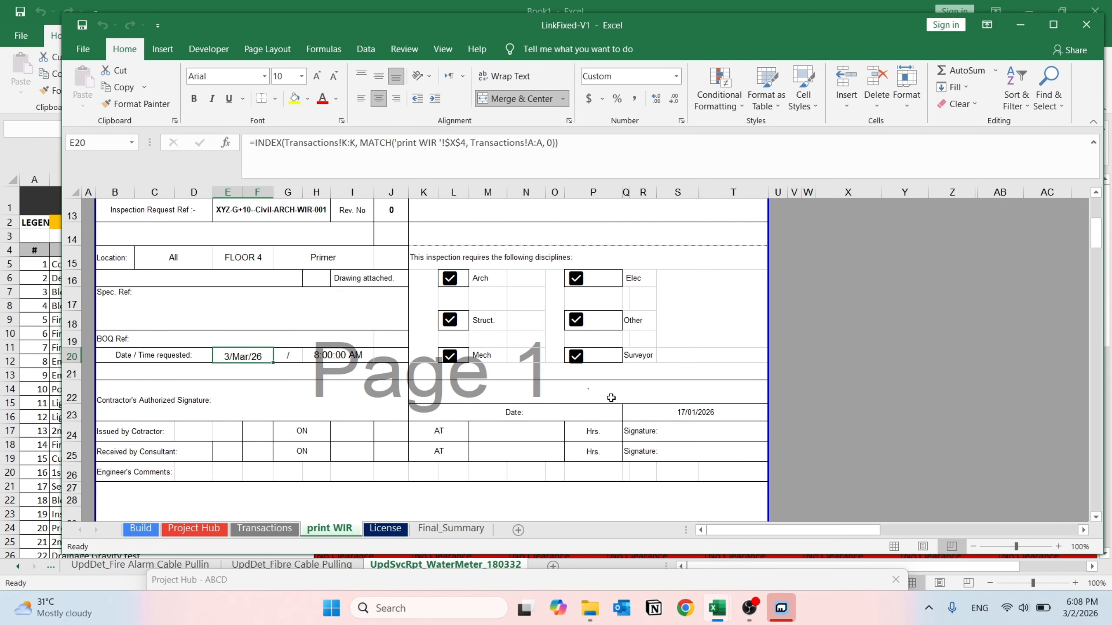
pyautogui.scroll(4, 611, 398)
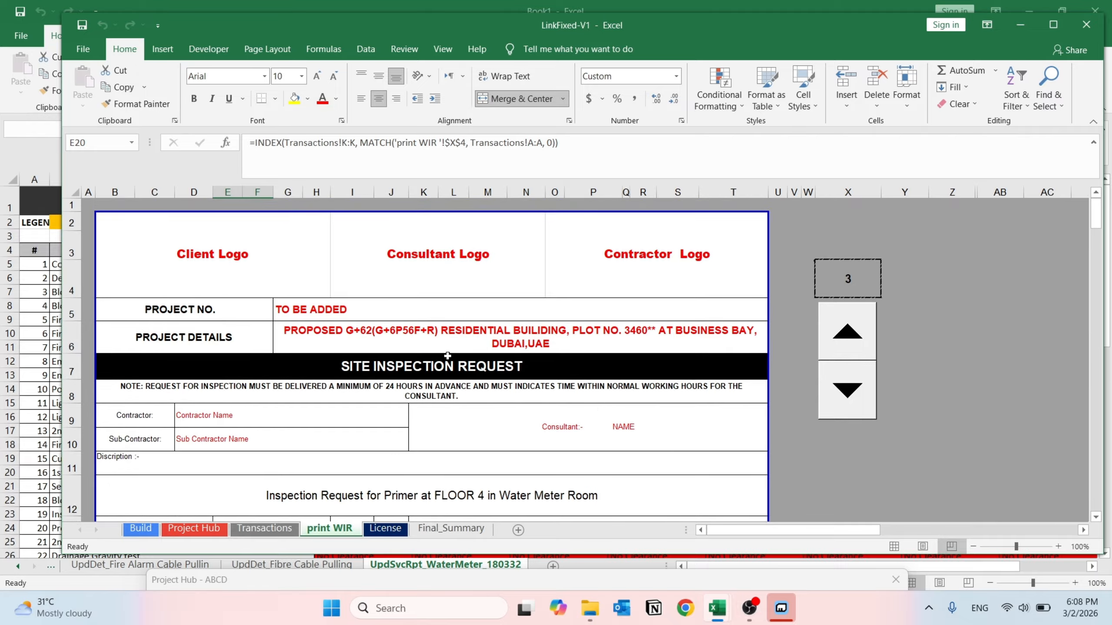
pyautogui.scroll(-4, 448, 356)
pyautogui.scroll(3, 442, 348)
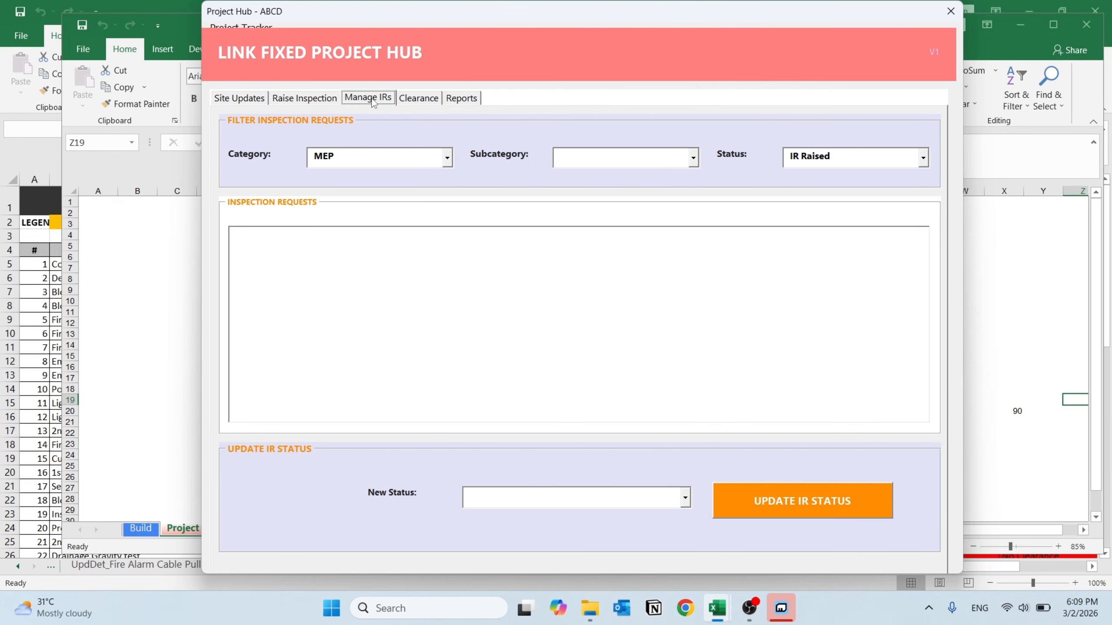
# Filter the inspection requests to the Civil category and update XYZ-G+10--Civil-BLC-WIR-001 to IR Approved.
pyautogui.click(447, 158)
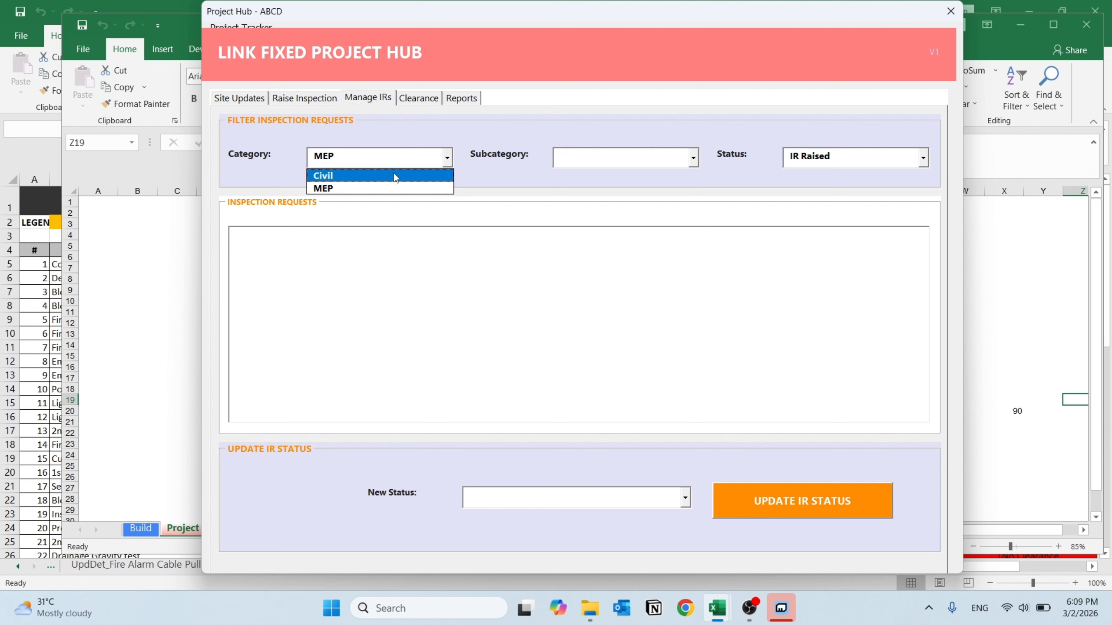
pyautogui.click(394, 177)
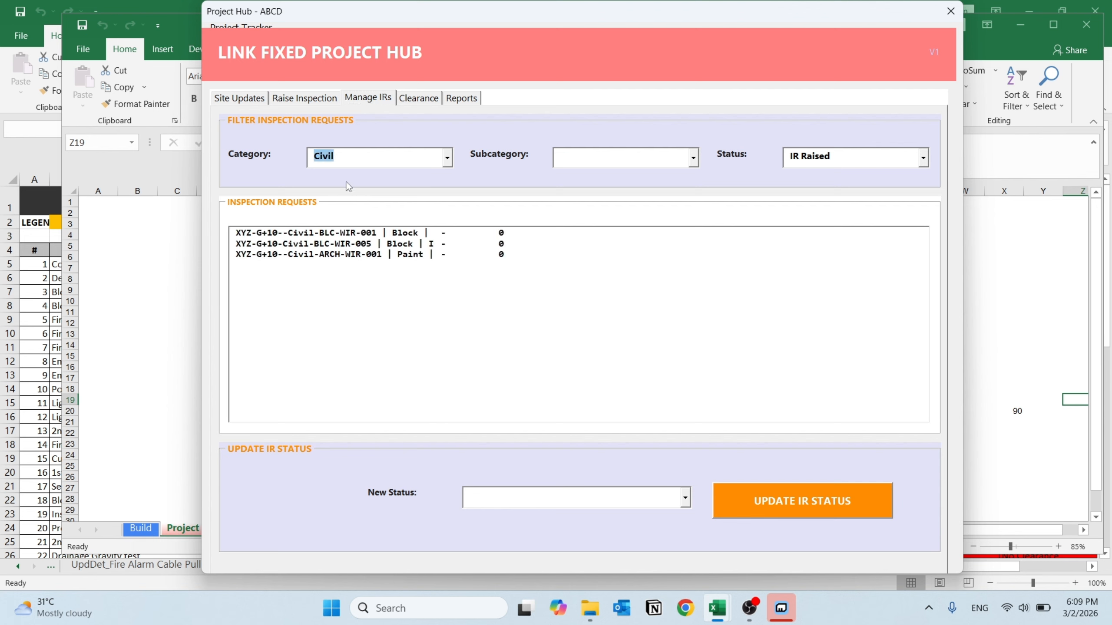
pyautogui.click(347, 234)
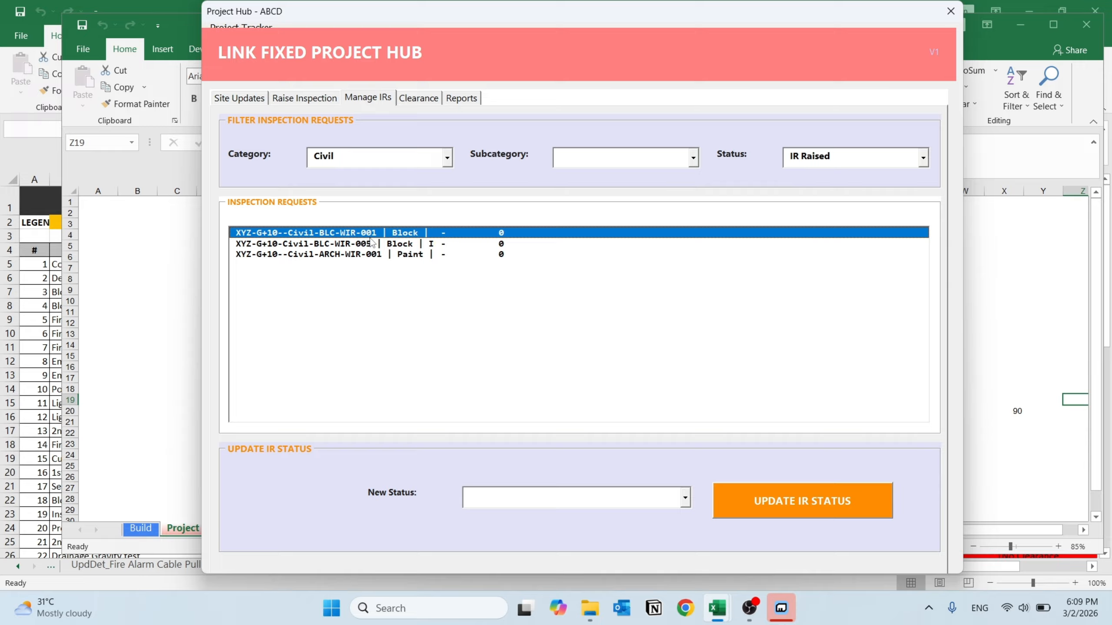
pyautogui.click(686, 499)
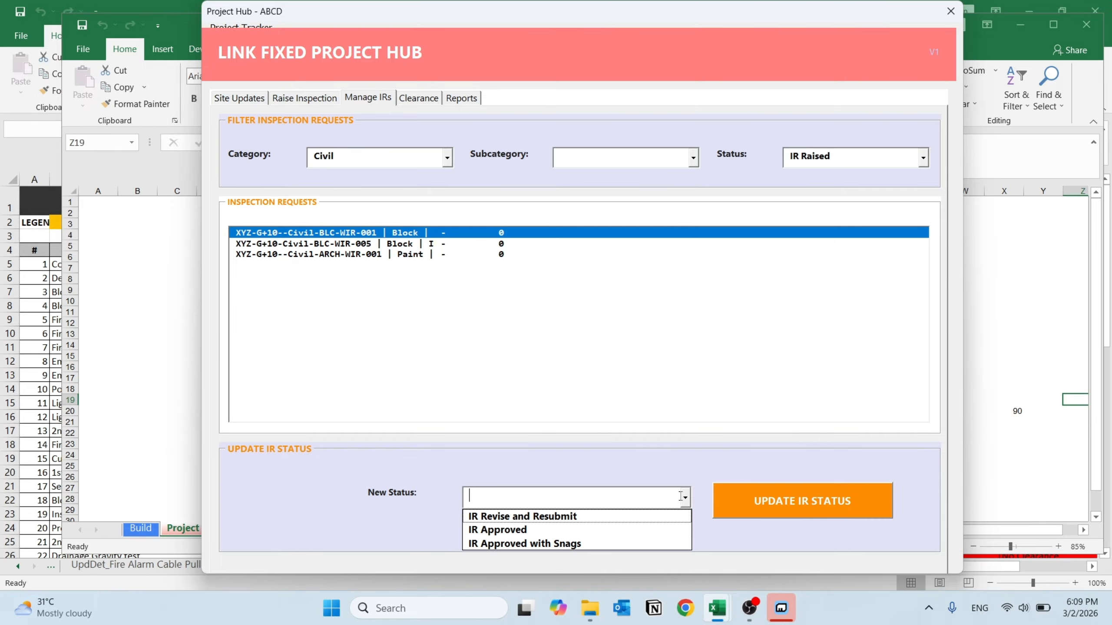
pyautogui.click(558, 529)
pyautogui.click(817, 504)
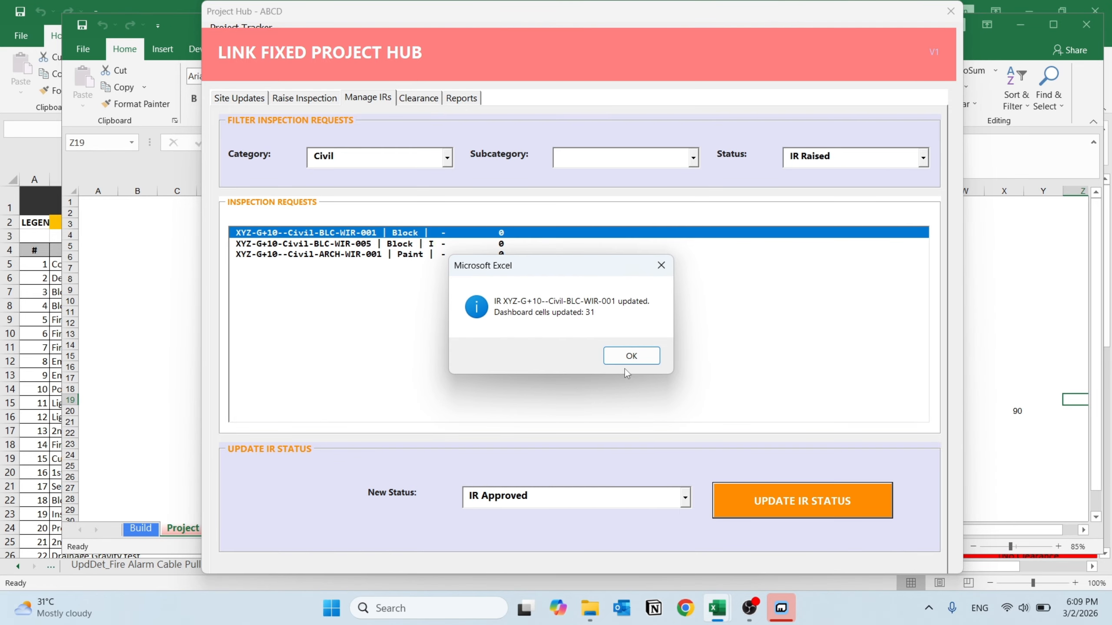
pyautogui.click(631, 357)
# Update the status of inspection request XYZ-G+10-Civil-BLC-WIR-005 to IR Approved with Snags.
pyautogui.click(335, 239)
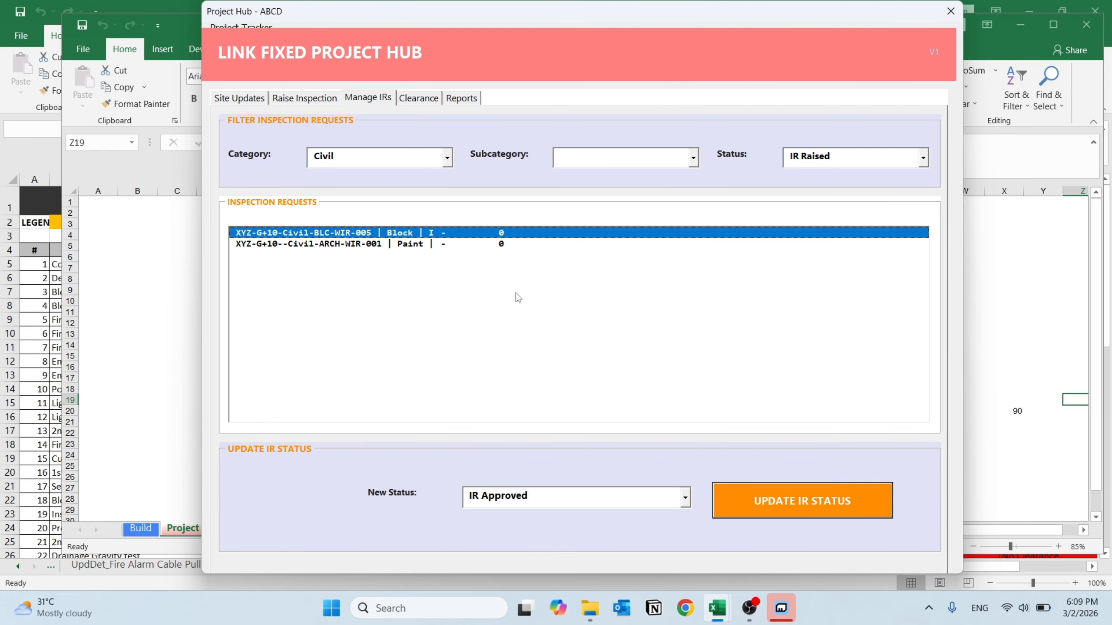
pyautogui.click(685, 498)
pyautogui.click(567, 543)
pyautogui.click(778, 501)
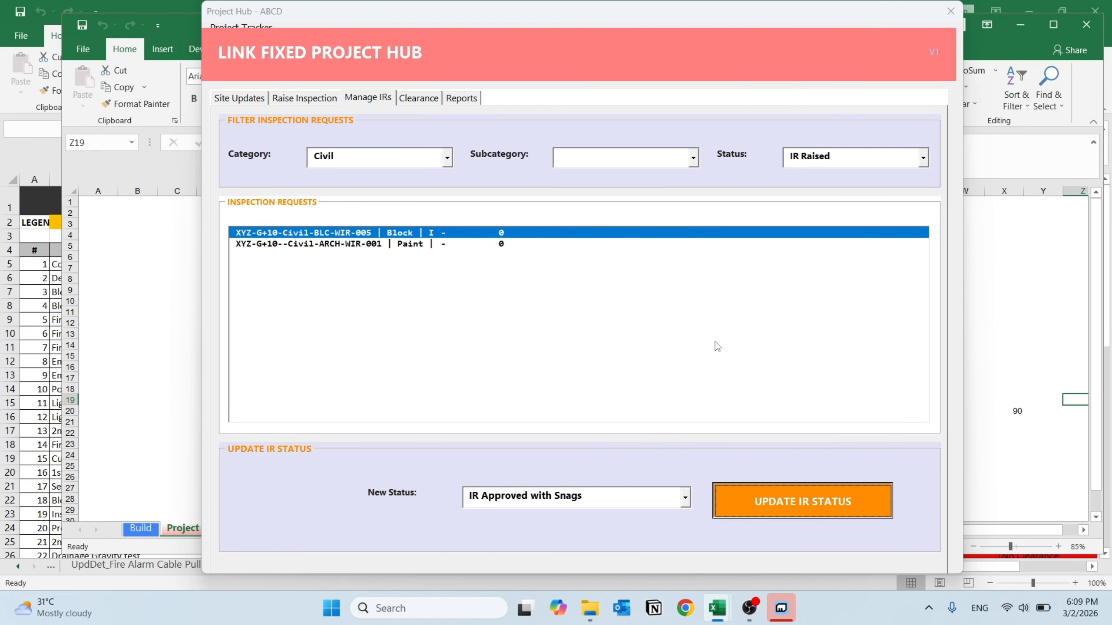
pyautogui.click(630, 357)
# Update the status of inspection request XYZ-G+10--Civil-ARCH-WIR-001 to IR Revise and Resubmit.
pyautogui.click(389, 233)
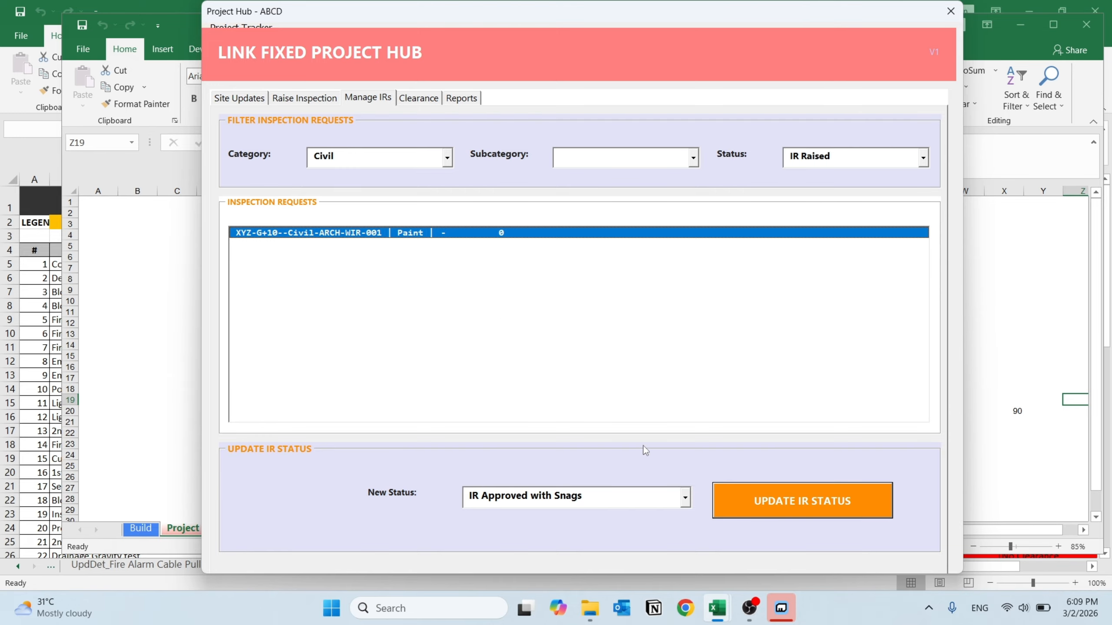
pyautogui.click(685, 497)
pyautogui.click(573, 513)
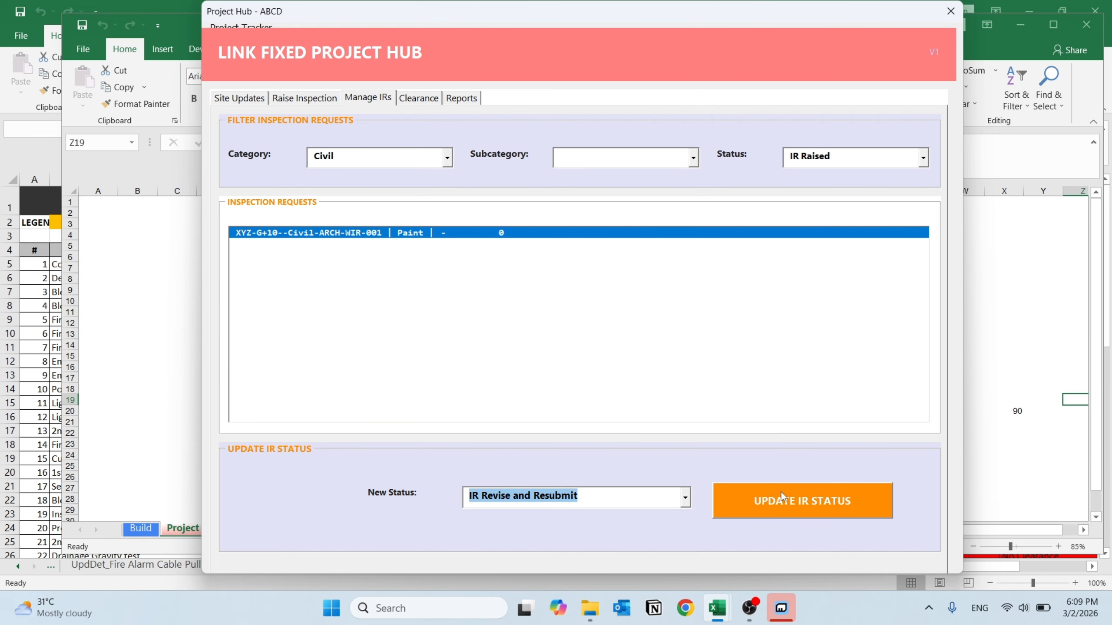
pyautogui.click(781, 492)
pyautogui.click(636, 357)
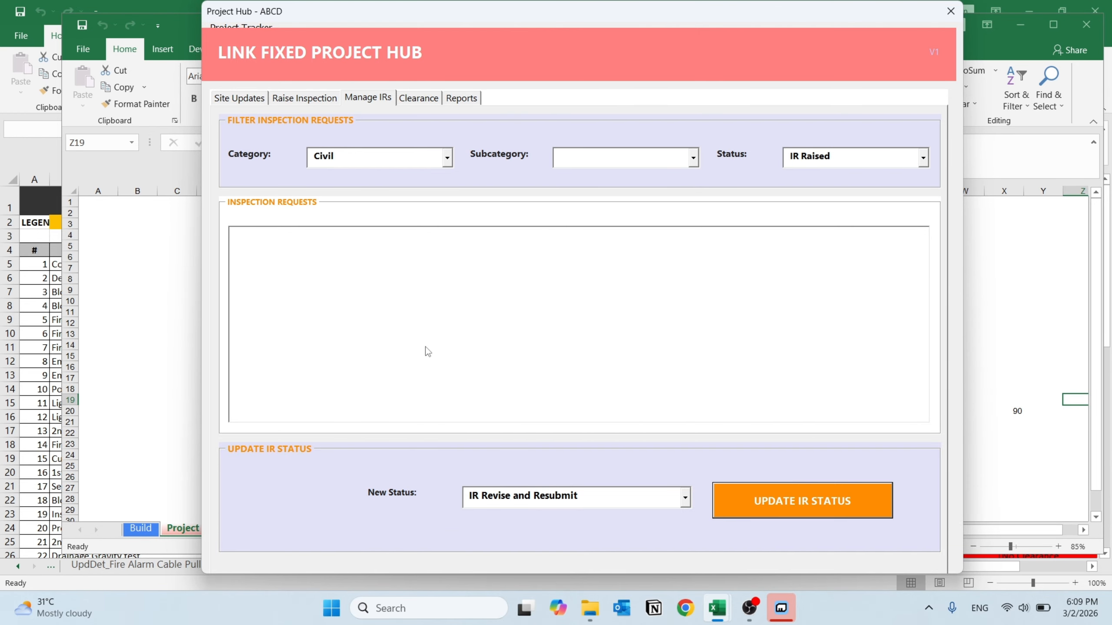
# Examine the updated requests in the Transactions sheet, including status, respond date and difference in days.
pyautogui.click(176, 300)
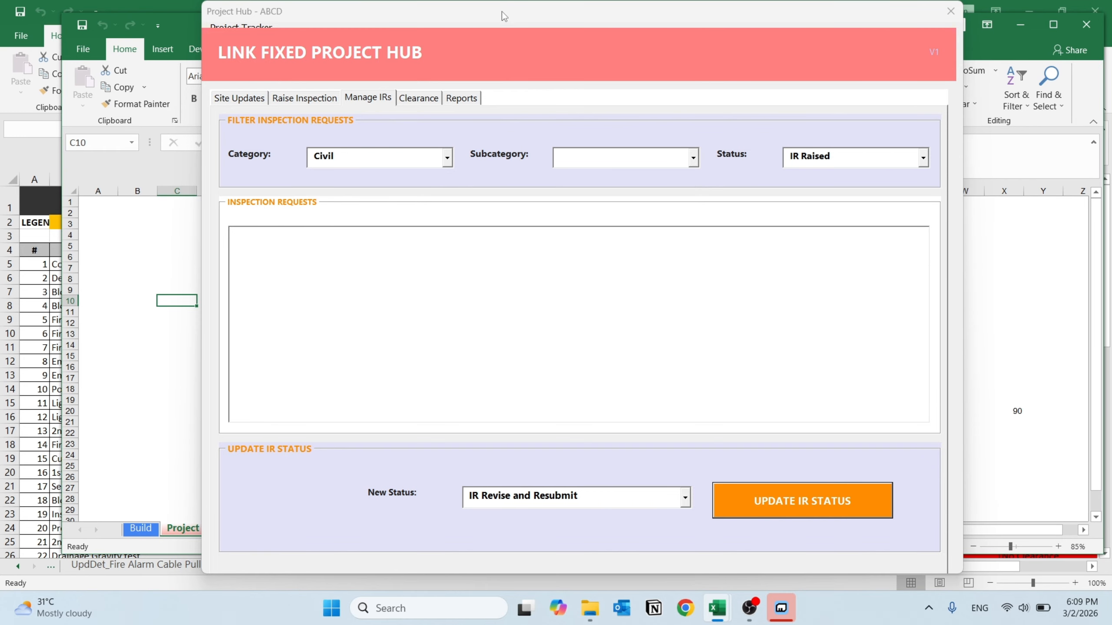
pyautogui.moveTo(483, 9); pyautogui.dragTo(509, 8)
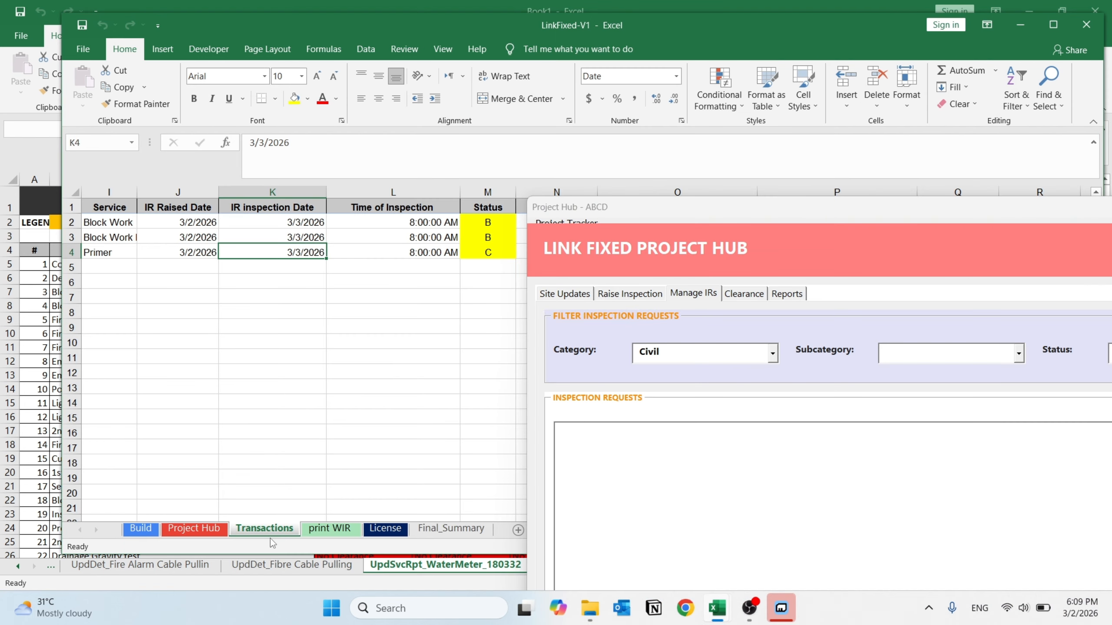
pyautogui.moveTo(676, 225); pyautogui.dragTo(547, 403)
pyautogui.moveTo(488, 252); pyautogui.dragTo(1027, 248)
pyautogui.click(887, 297)
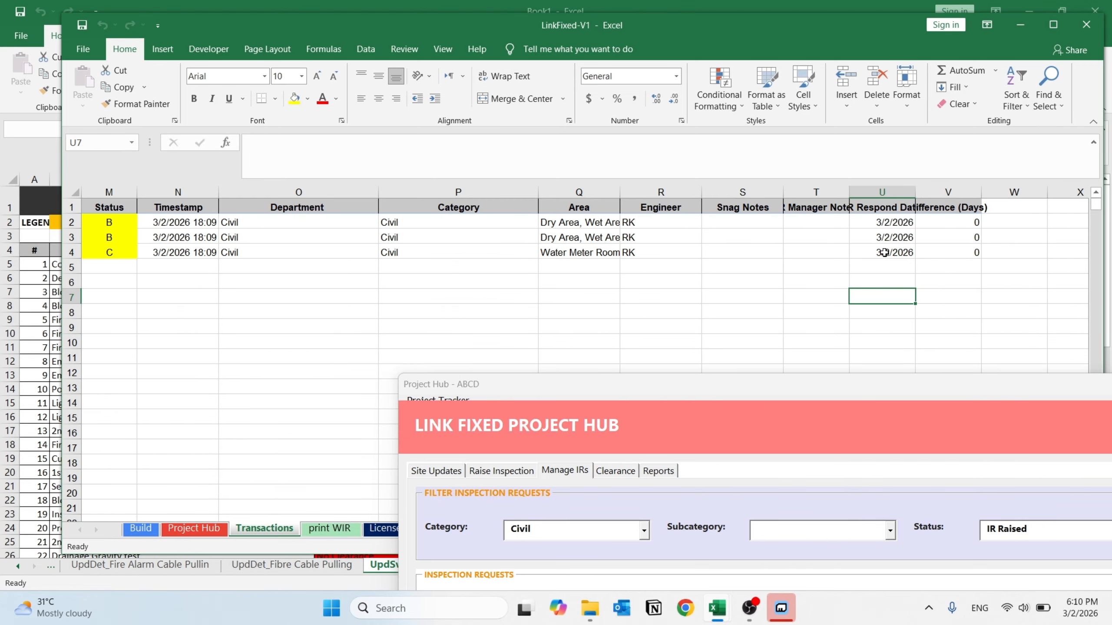
pyautogui.moveTo(903, 248); pyautogui.dragTo(897, 223)
pyautogui.moveTo(963, 219)
pyautogui.mouseDown()
pyautogui.moveTo(959, 267)
pyautogui.moveTo(956, 239)
pyautogui.mouseUp()
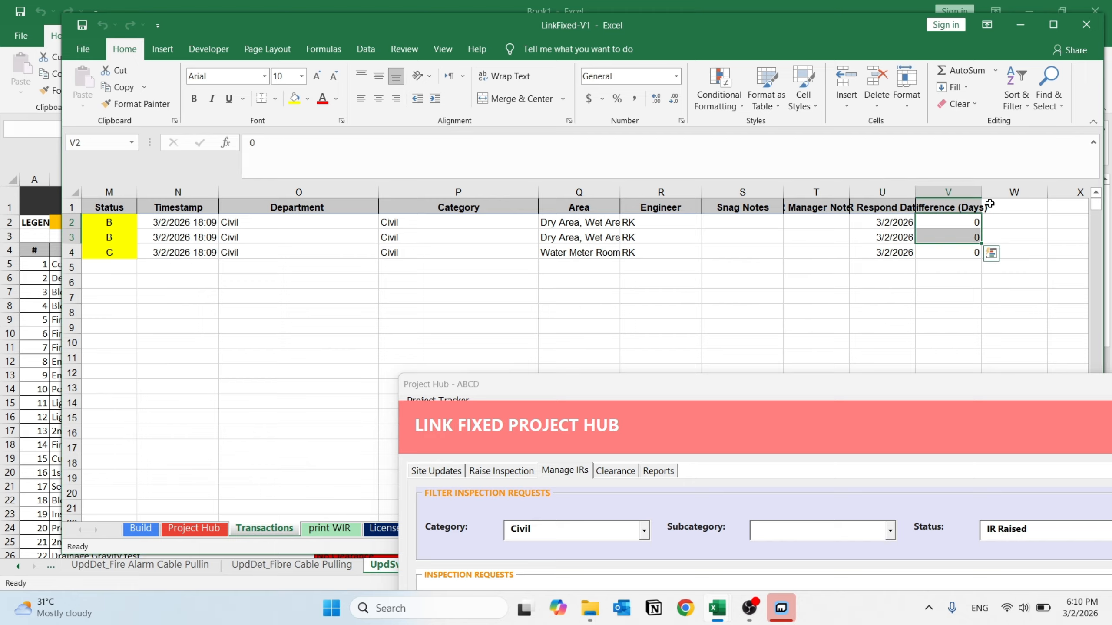
pyautogui.click(951, 220)
pyautogui.moveTo(950, 220); pyautogui.dragTo(952, 250)
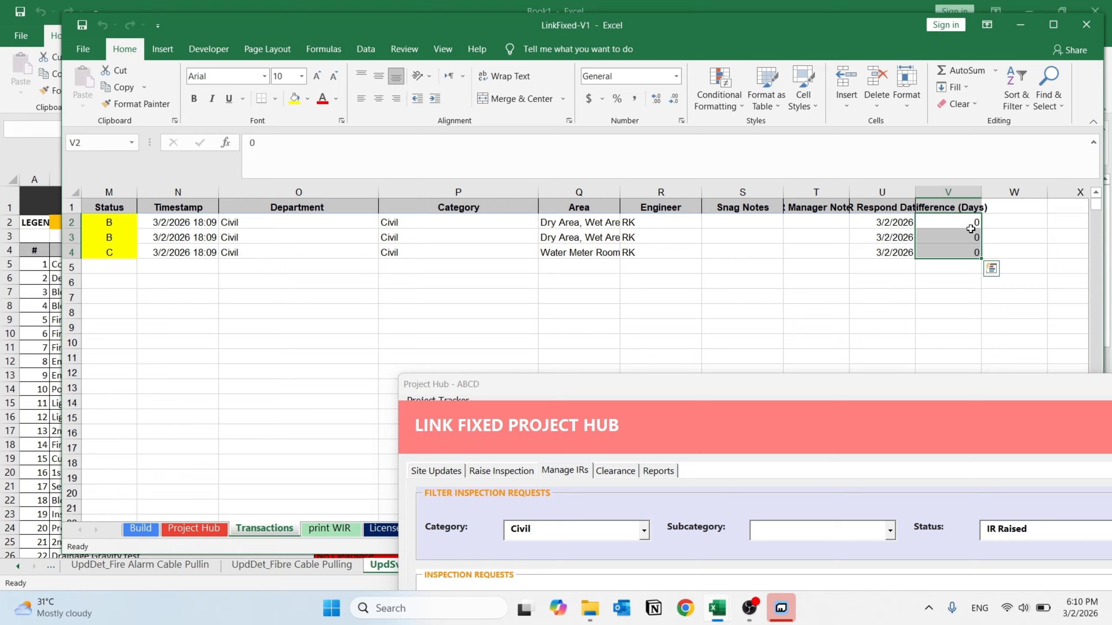
# Show the apartment clearance status for FLOOR 5 with no unit chosen and the type Dry Area MEP Clearance for Ceiling Suspension.
pyautogui.moveTo(632, 391); pyautogui.dragTo(491, 18)
pyautogui.click(477, 98)
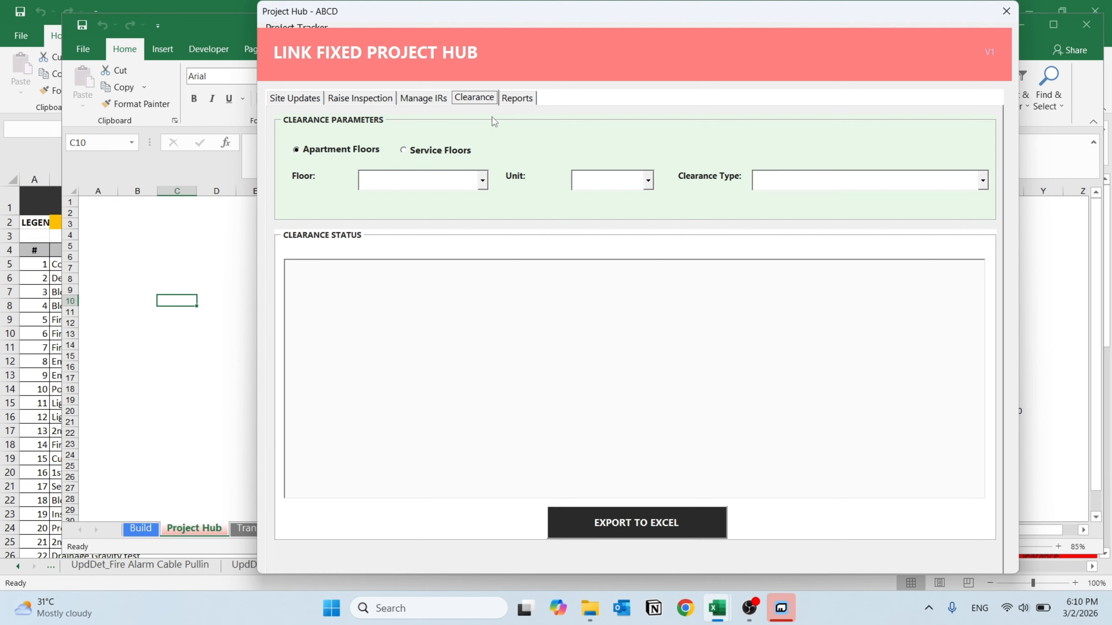
pyautogui.click(438, 180)
pyautogui.click(399, 223)
pyautogui.click(646, 180)
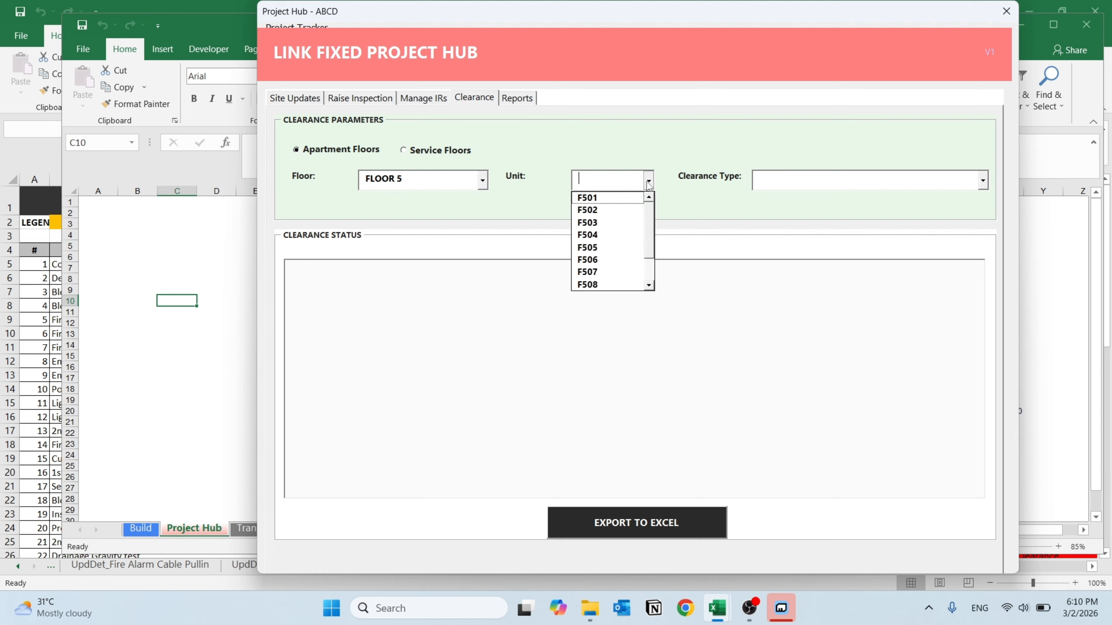
pyautogui.click(616, 202)
pyautogui.click(983, 181)
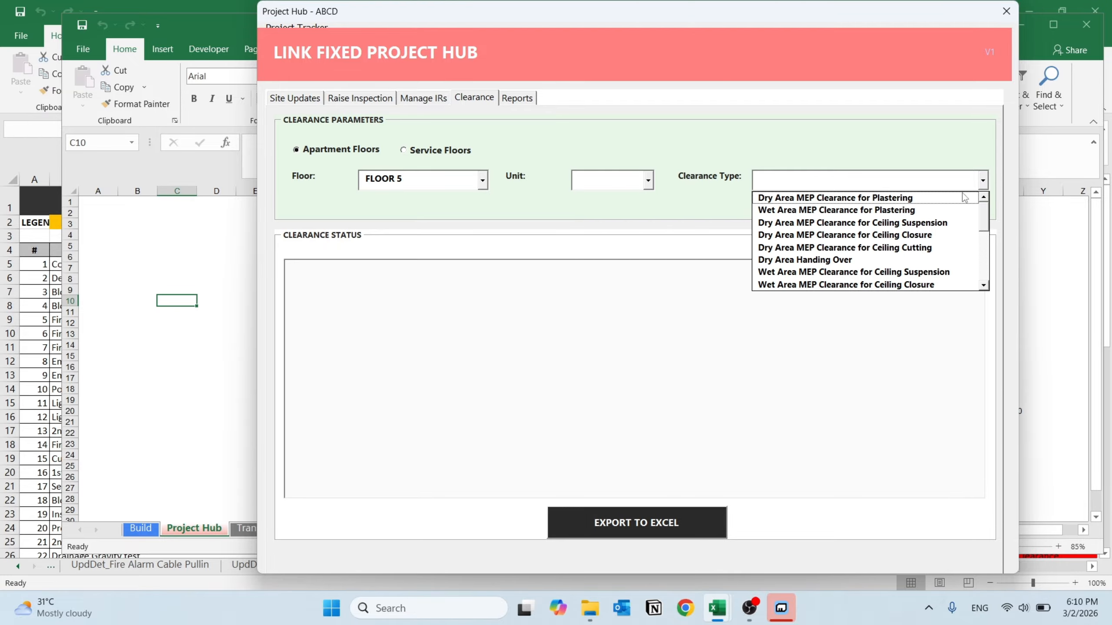
pyautogui.click(946, 224)
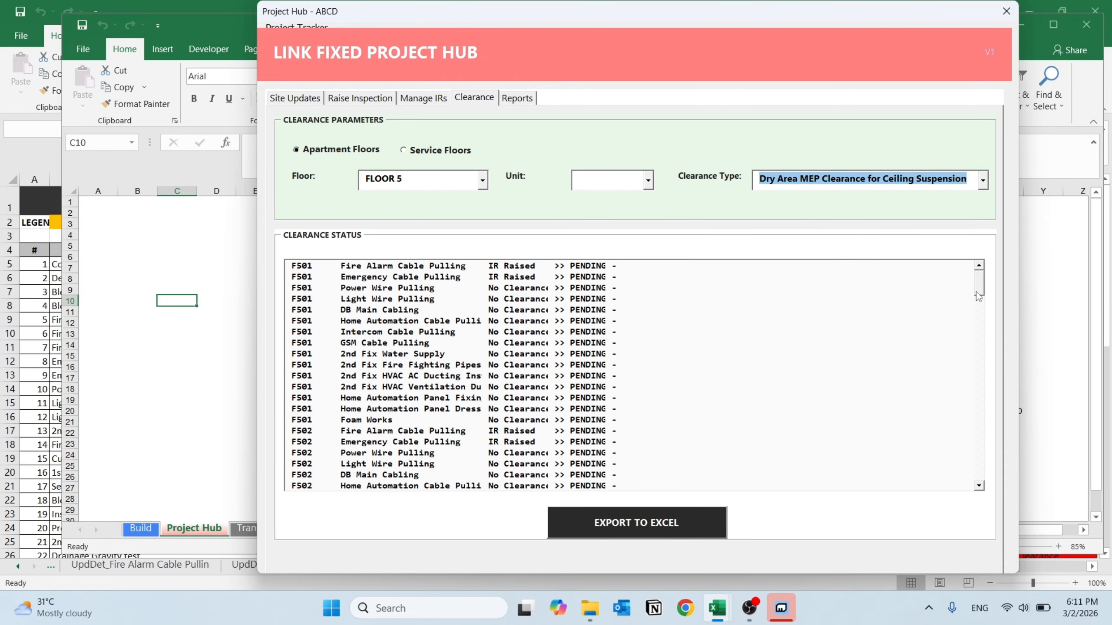
# Look through the clearance status list for the floor's units and export it to Excel.
pyautogui.click(983, 288)
pyautogui.moveTo(981, 285); pyautogui.dragTo(979, 257)
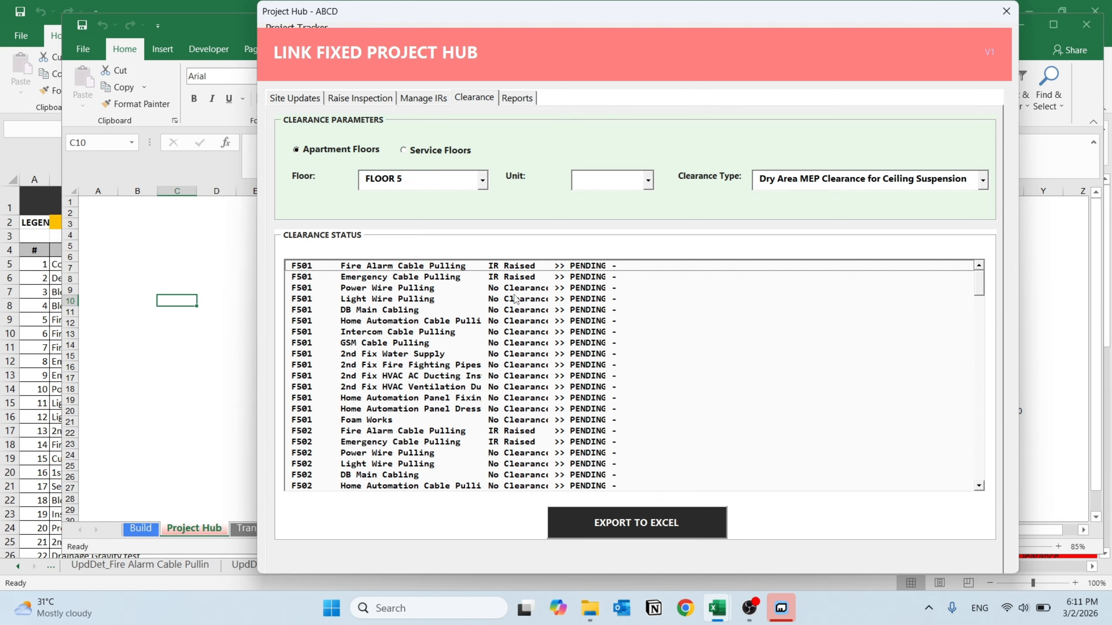
pyautogui.moveTo(977, 294); pyautogui.dragTo(968, 379)
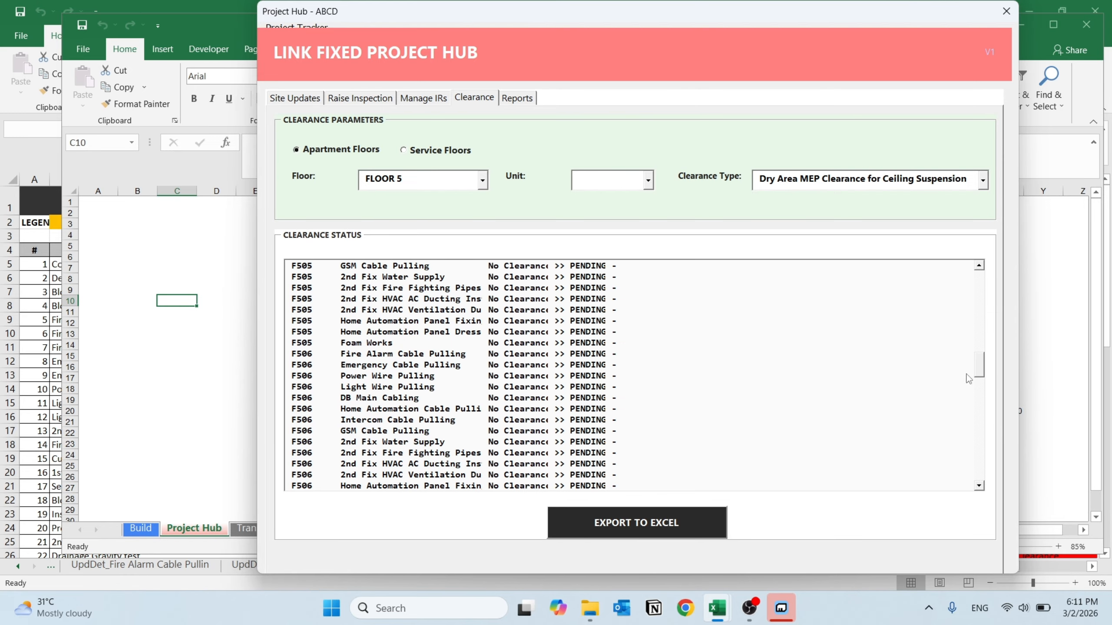
pyautogui.click(622, 525)
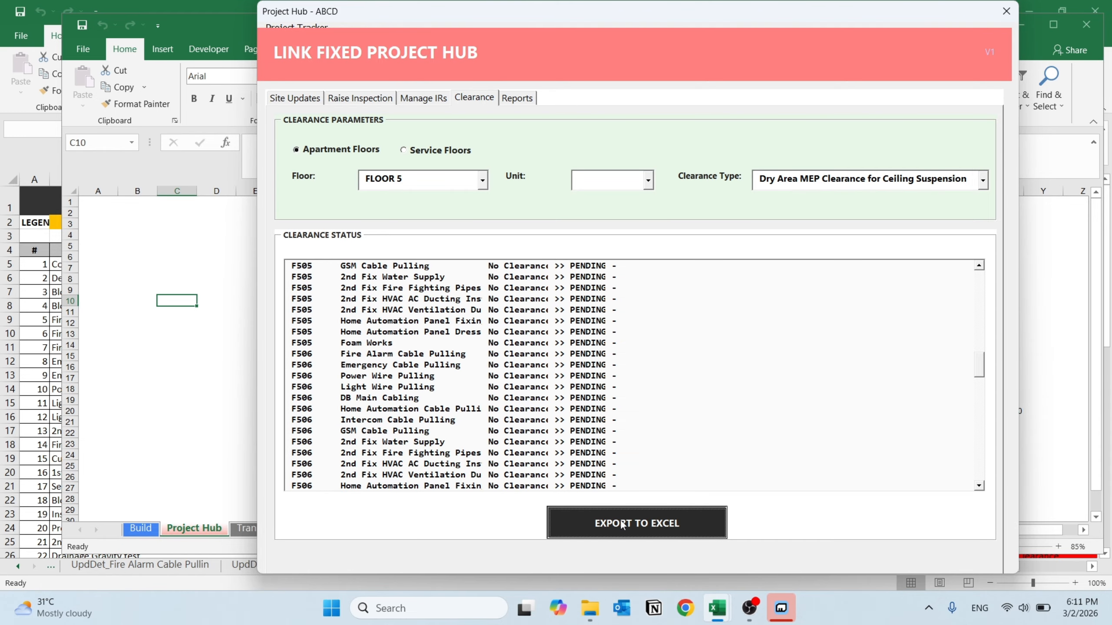
pyautogui.click(582, 355)
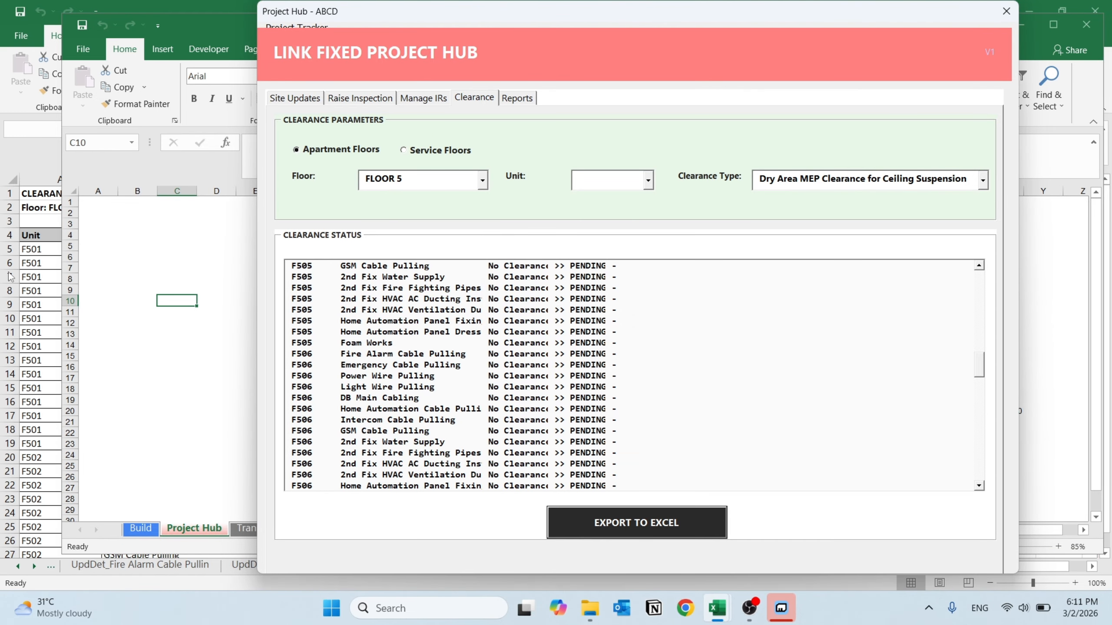
# Examine the exported clearance report's prerequisite services, current status and result for each unit and service room.
pyautogui.click(25, 260)
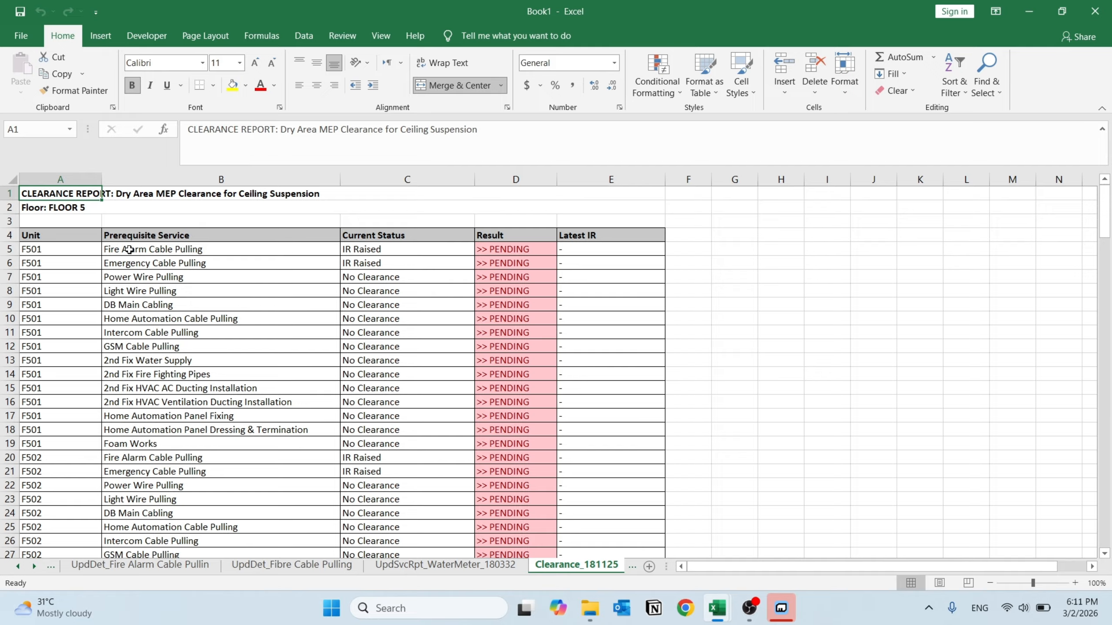
pyautogui.moveTo(126, 249); pyautogui.dragTo(611, 267)
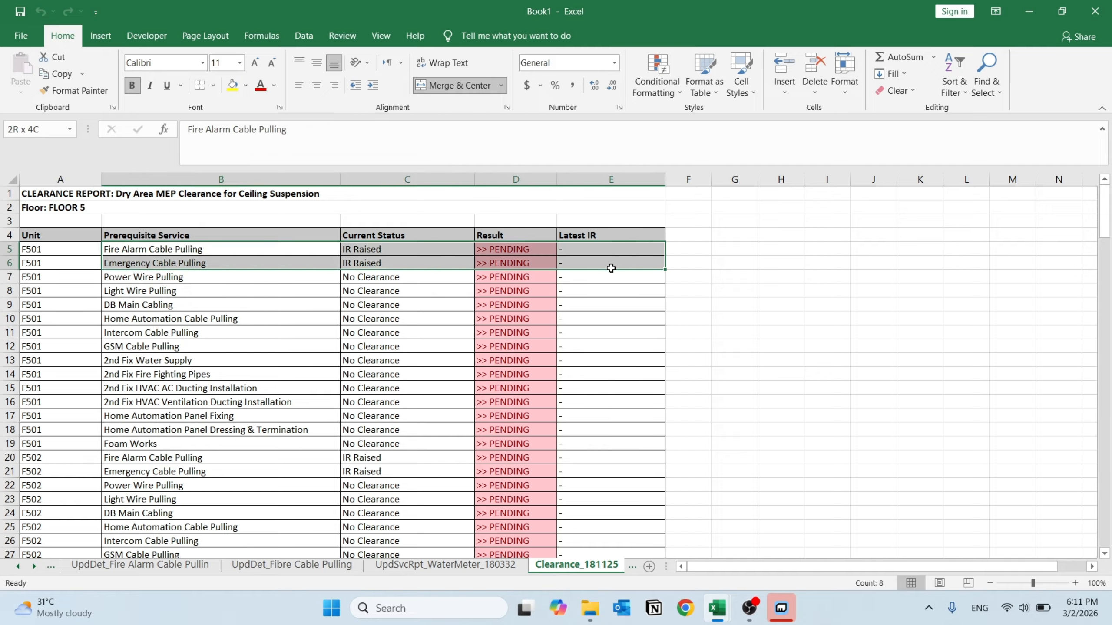
pyautogui.scroll(-8, 516, 274)
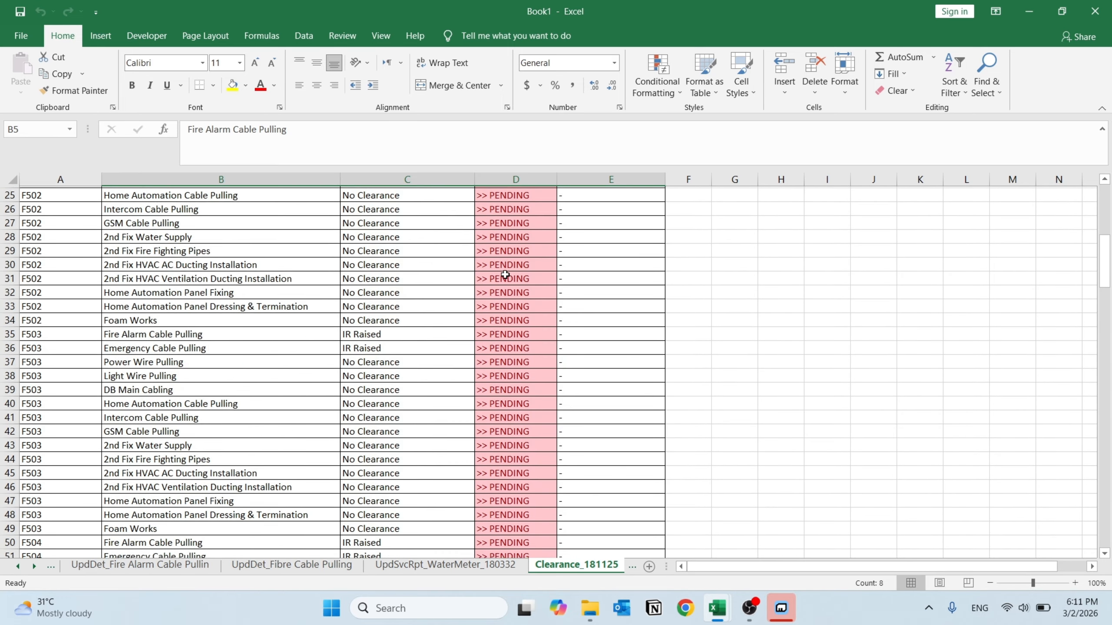
pyautogui.scroll(-9, 505, 274)
pyautogui.scroll(-6, 505, 285)
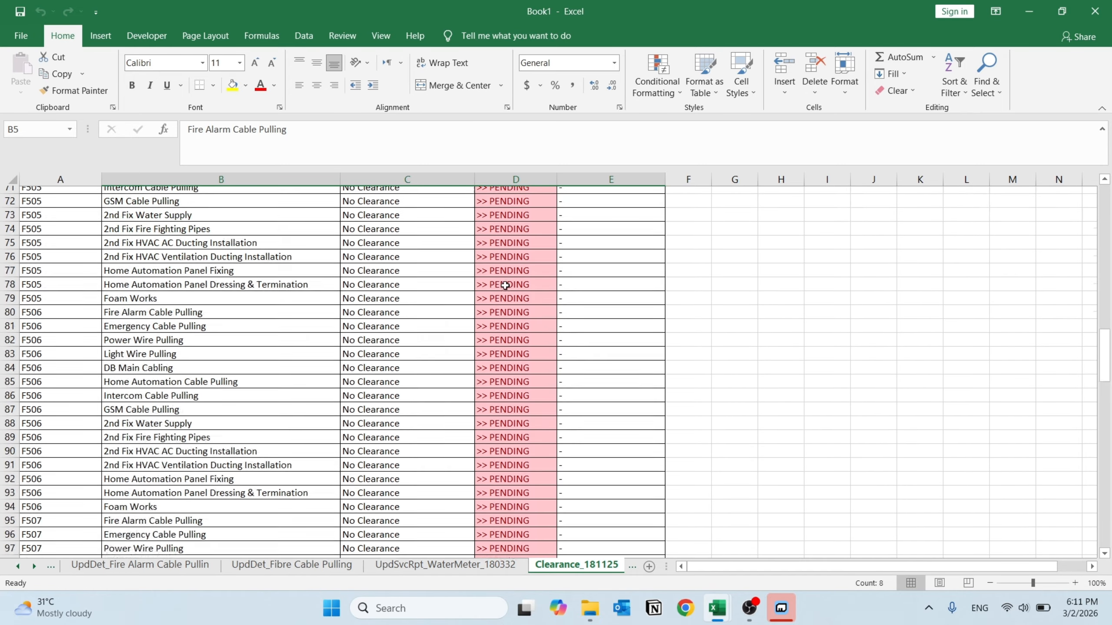
pyautogui.scroll(-20, 505, 285)
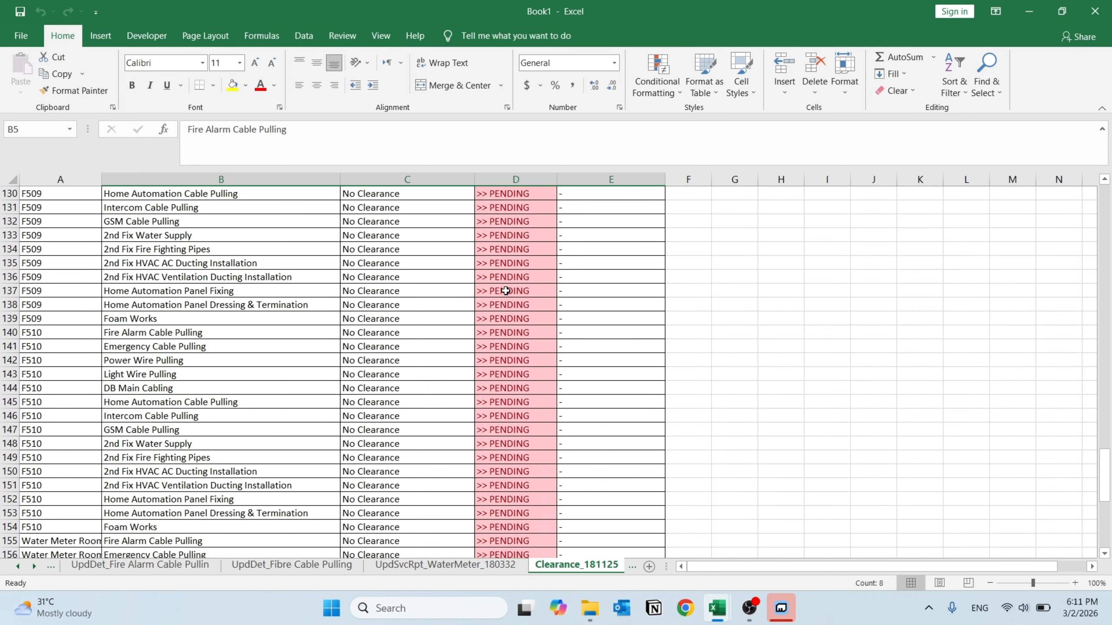
pyautogui.scroll(-9, 505, 291)
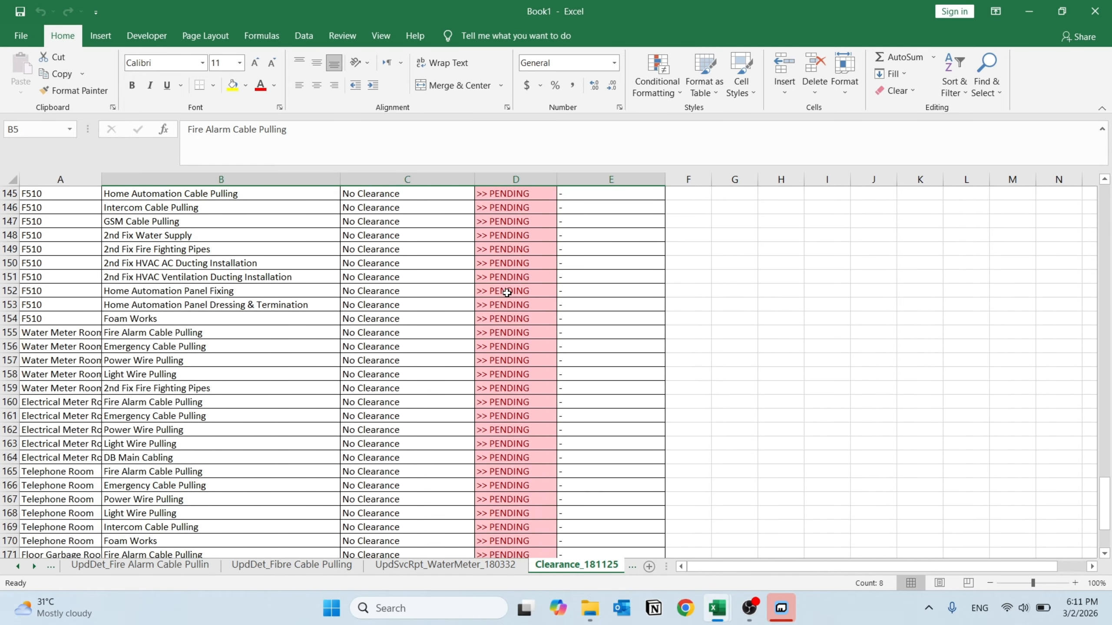
# Look up FLOOR 6 in the detailed Fire Alarm Cable Pulling report and inspect its apartments' zone statuses.
pyautogui.click(142, 566)
pyautogui.scroll(7, 407, 364)
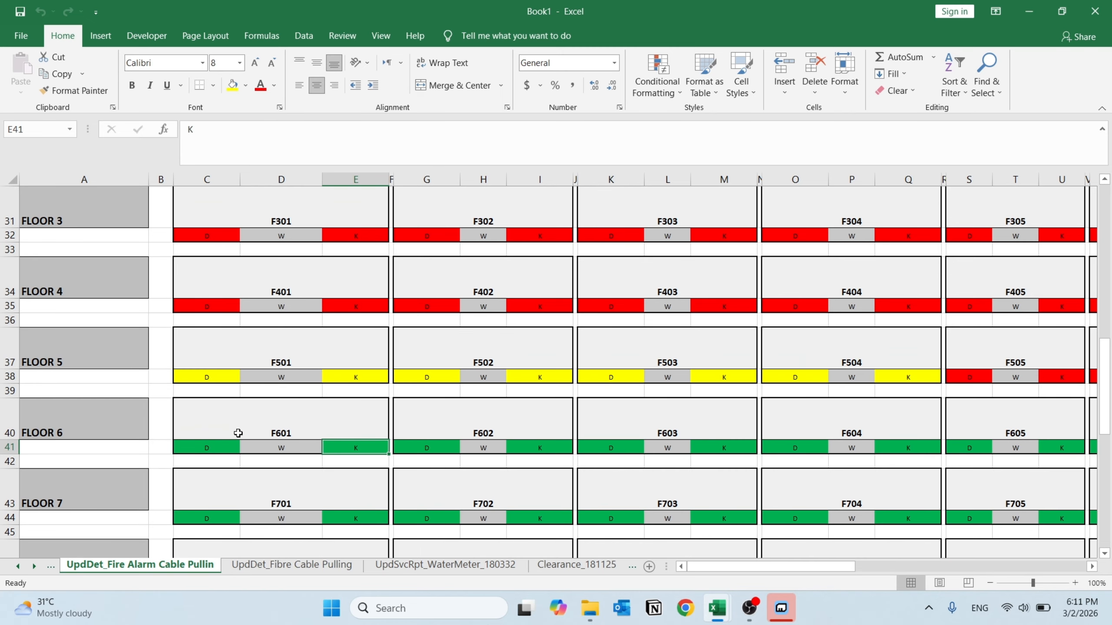
pyautogui.moveTo(46, 427); pyautogui.dragTo(665, 435)
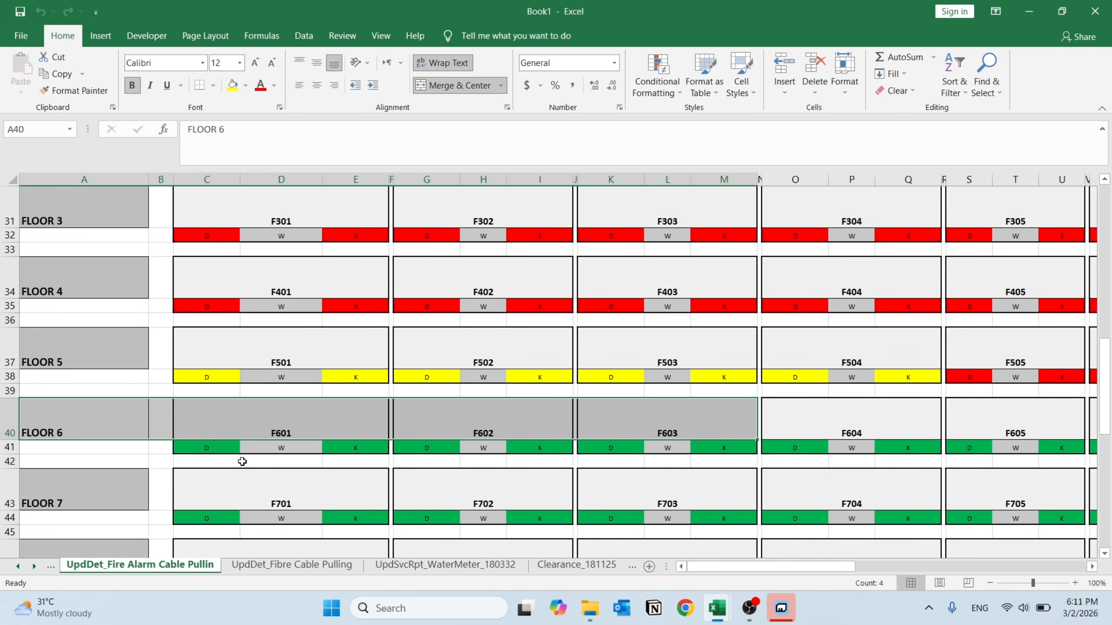
# Switch to the LinkFixed-V1 project hub and export the FLOOR 6 clearance report for Dry Area MEP Clearance for Ceiling Suspension to Excel.
pyautogui.click(718, 611)
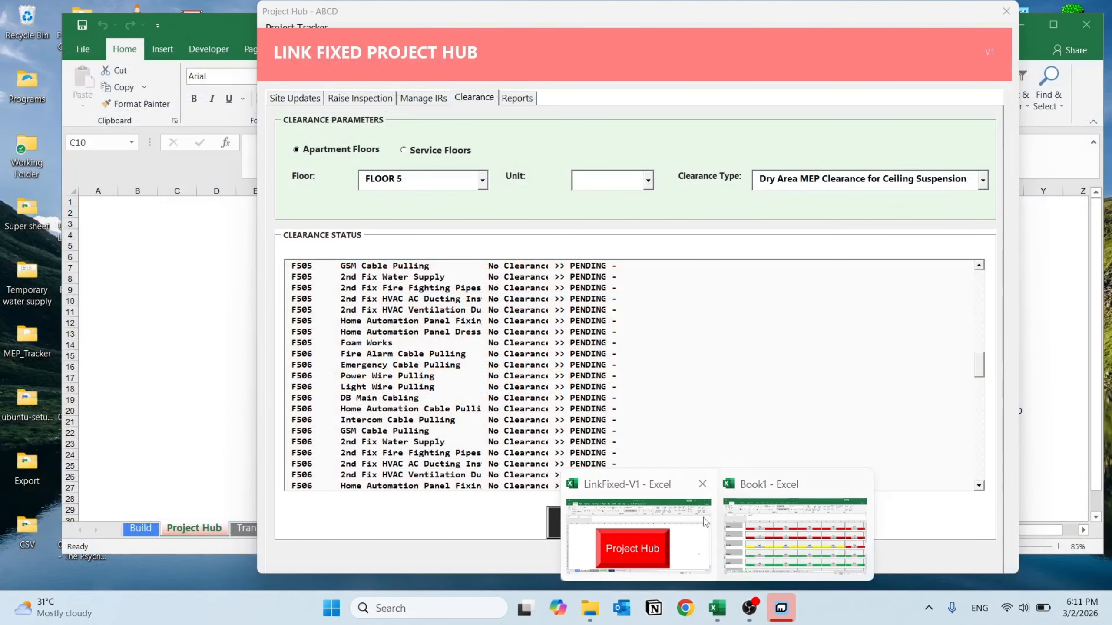
pyautogui.click(701, 521)
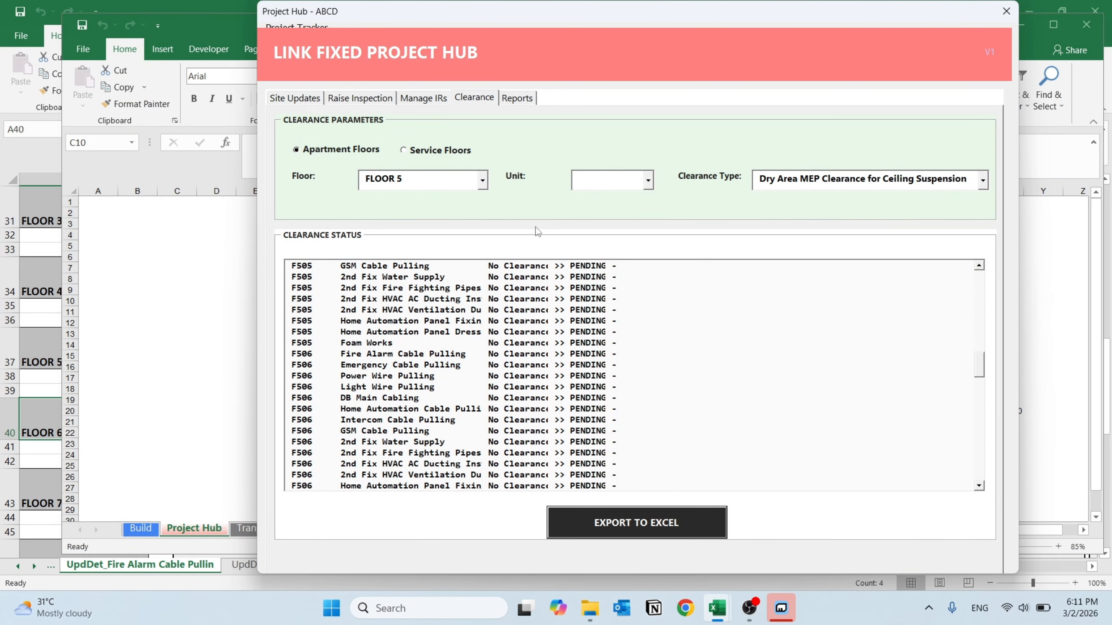
pyautogui.click(483, 179)
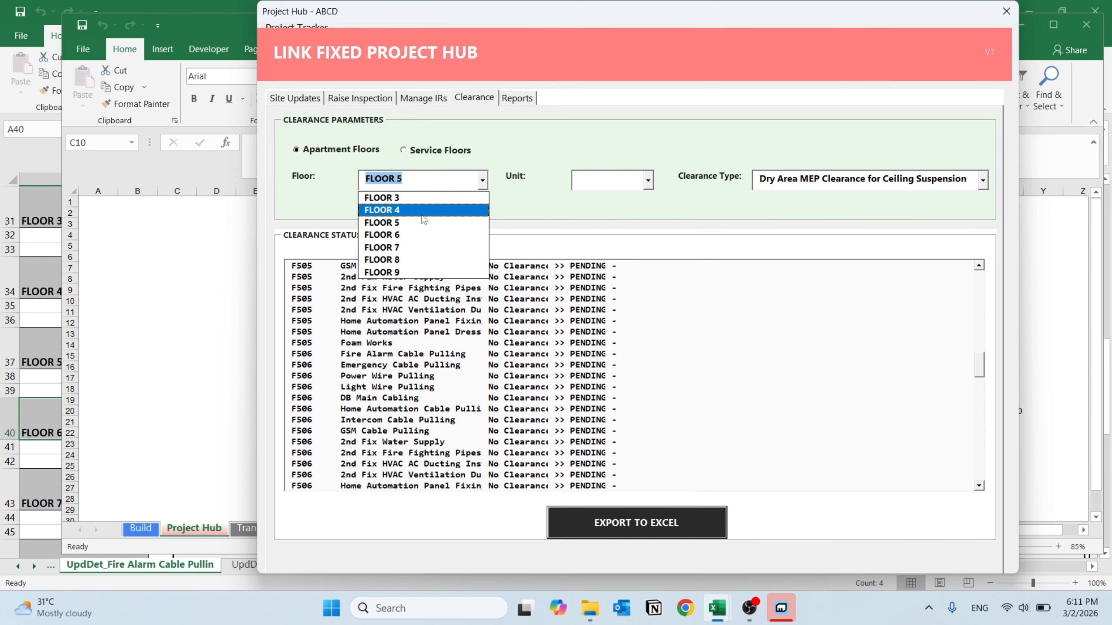
pyautogui.click(404, 235)
pyautogui.click(654, 523)
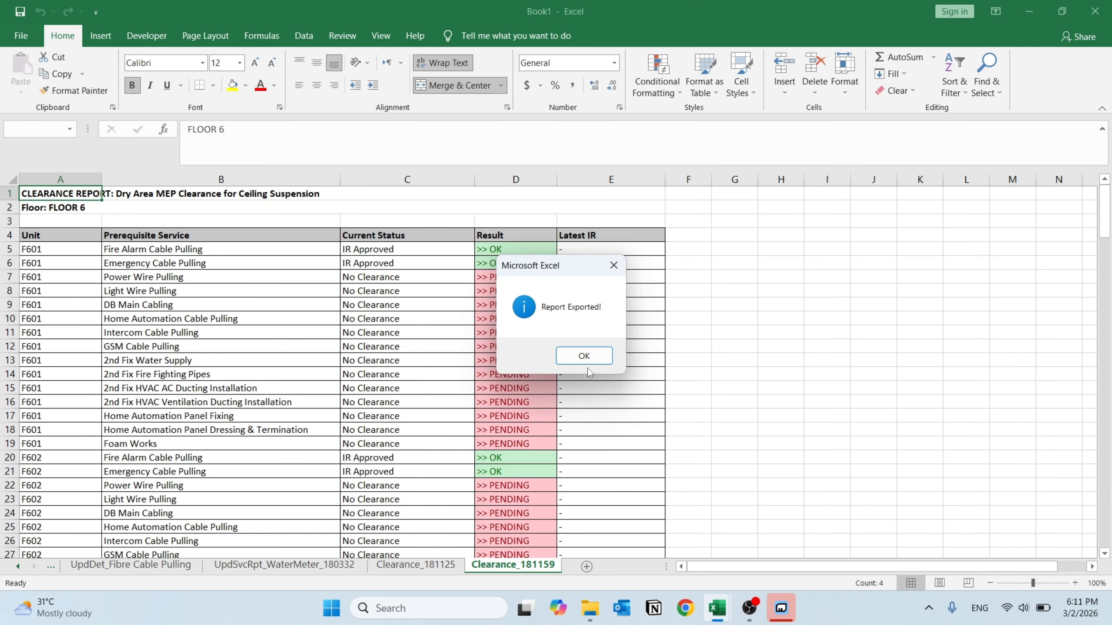
pyautogui.click(582, 356)
# Examine the exported FLOOR 6 clearance report's prerequisite services, current status, result and latest IR for all units and service rooms.
pyautogui.click(147, 256)
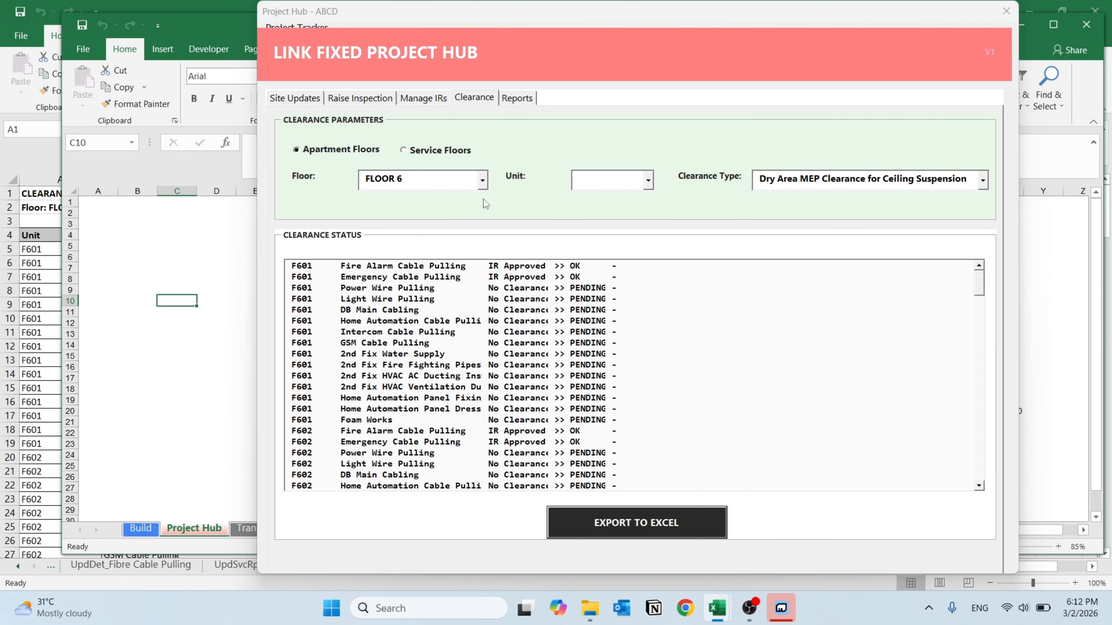
pyautogui.click(45, 286)
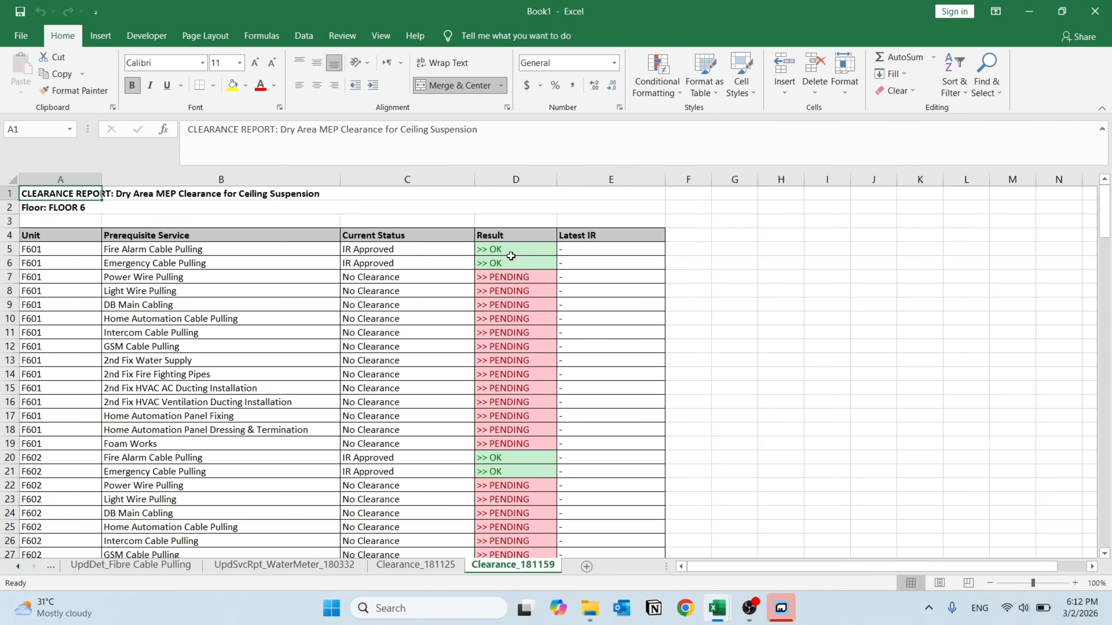
pyautogui.moveTo(508, 249); pyautogui.dragTo(95, 262)
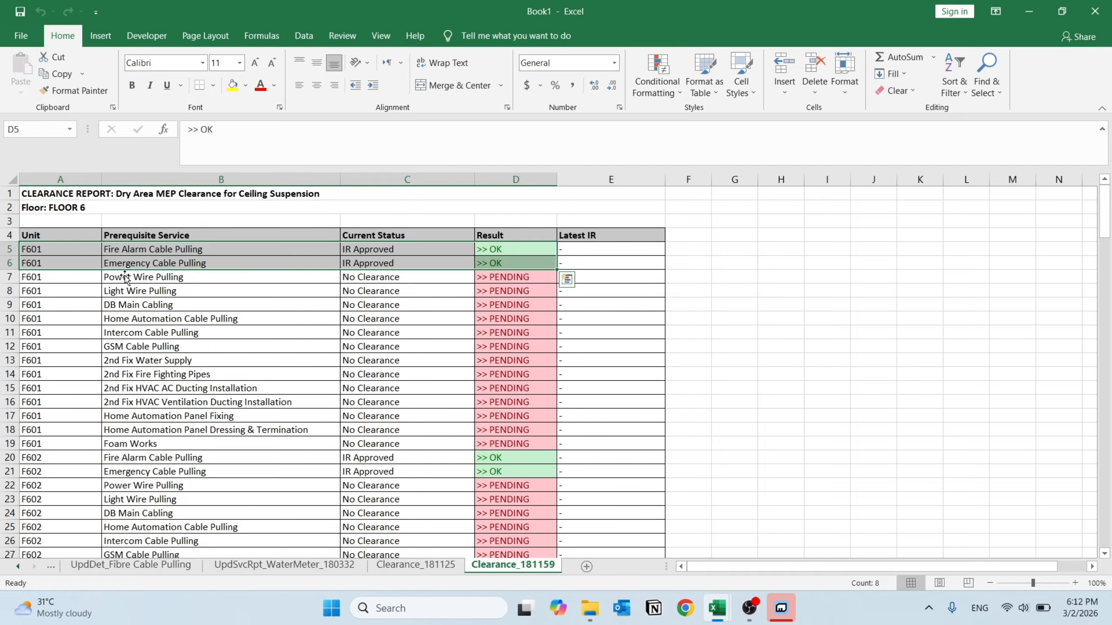
pyautogui.moveTo(127, 455); pyautogui.dragTo(531, 473)
pyautogui.scroll(-6, 522, 341)
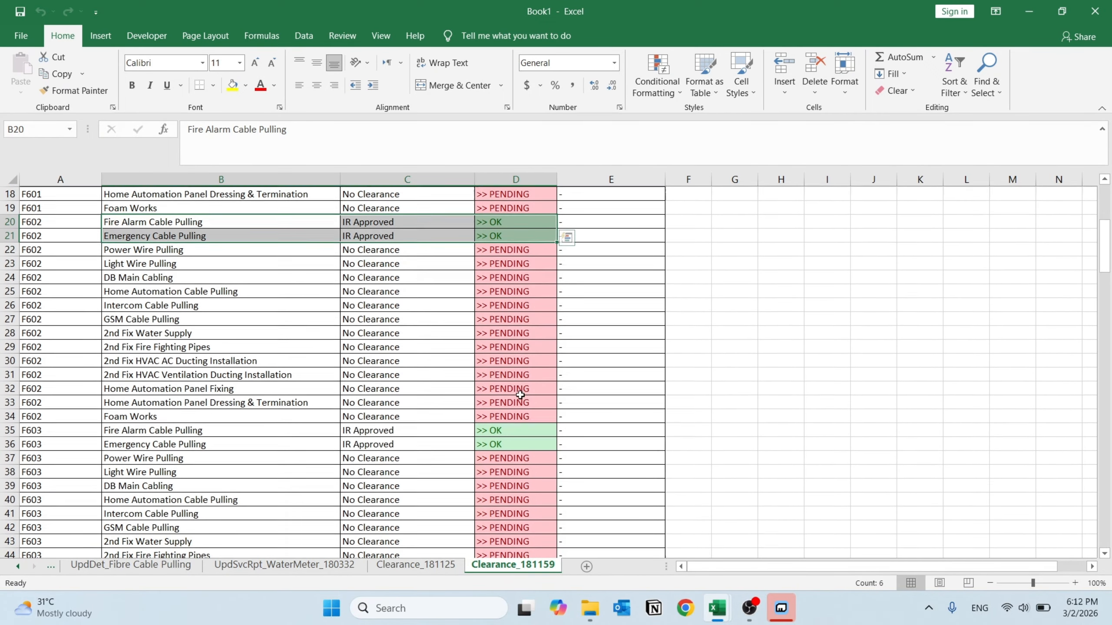
pyautogui.moveTo(513, 401); pyautogui.dragTo(486, 375)
pyautogui.scroll(-18, 371, 322)
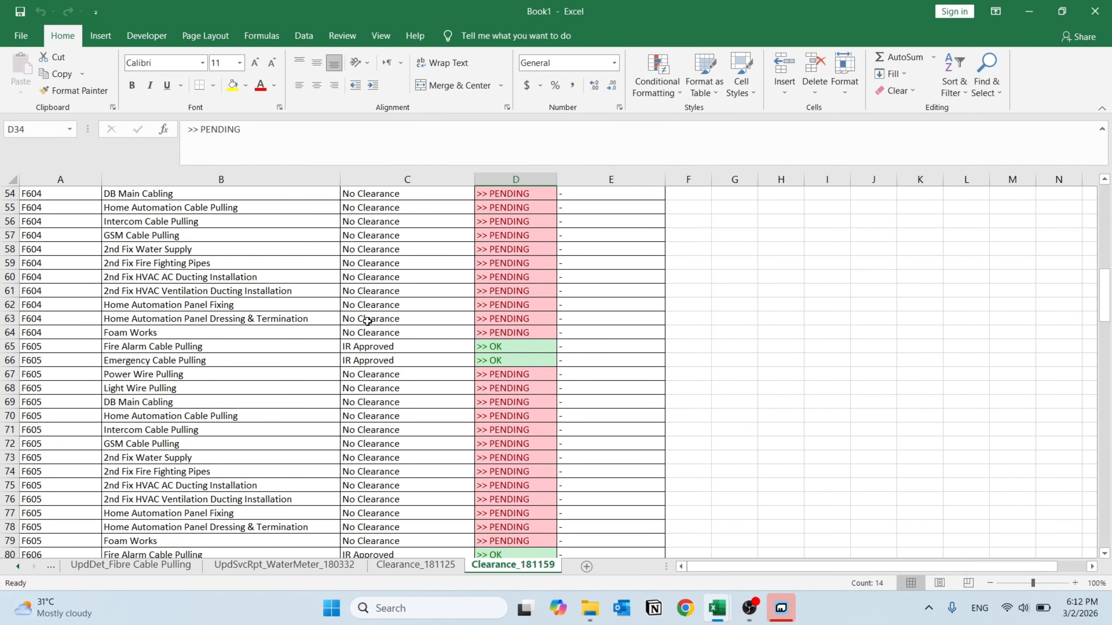
pyautogui.scroll(-5, 371, 321)
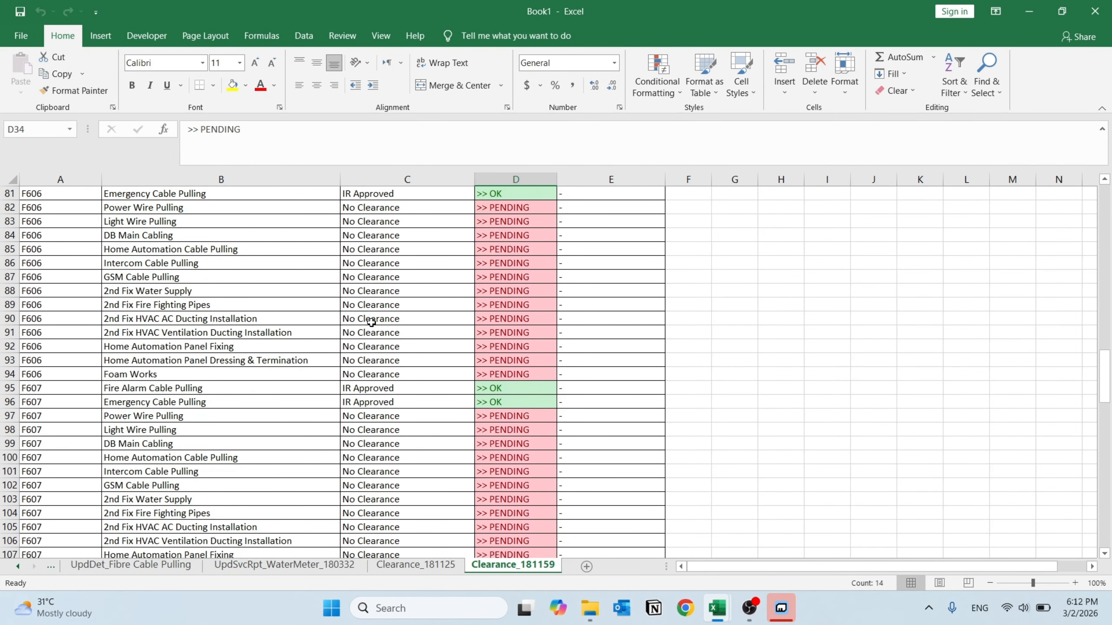
pyautogui.scroll(-10, 371, 322)
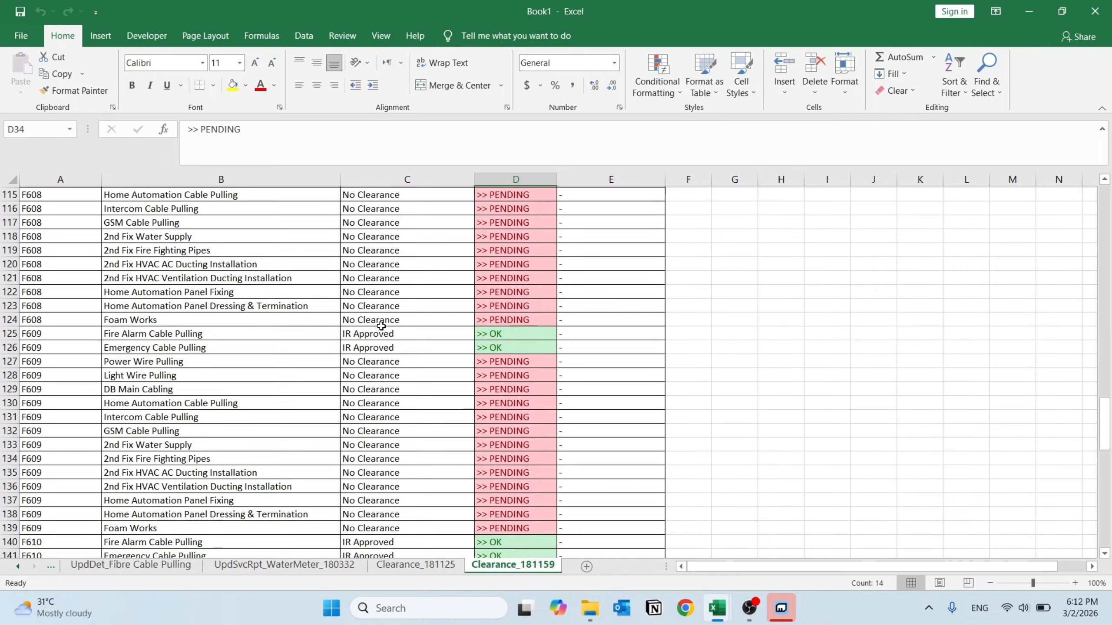
pyautogui.scroll(-10, 121, 364)
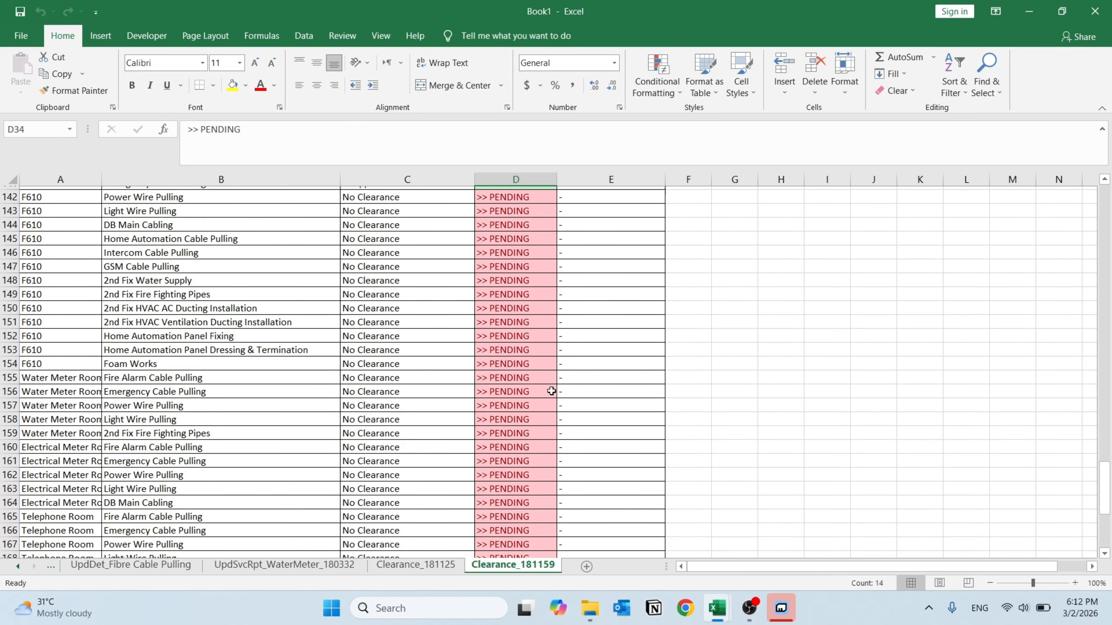
pyautogui.scroll(20, 552, 393)
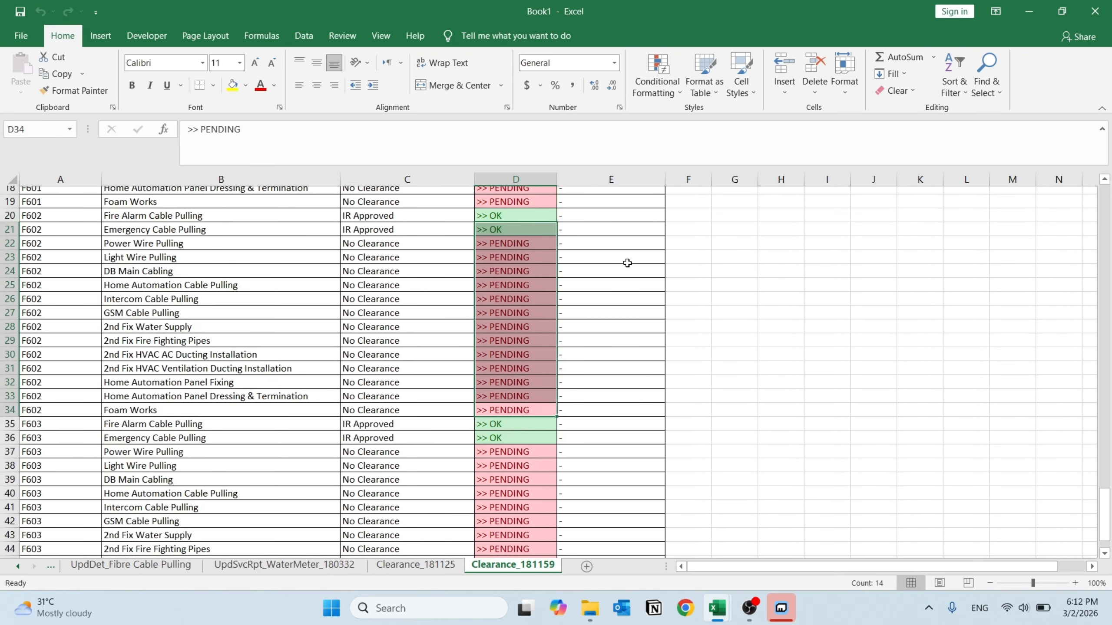
pyautogui.moveTo(595, 253); pyautogui.dragTo(620, 550)
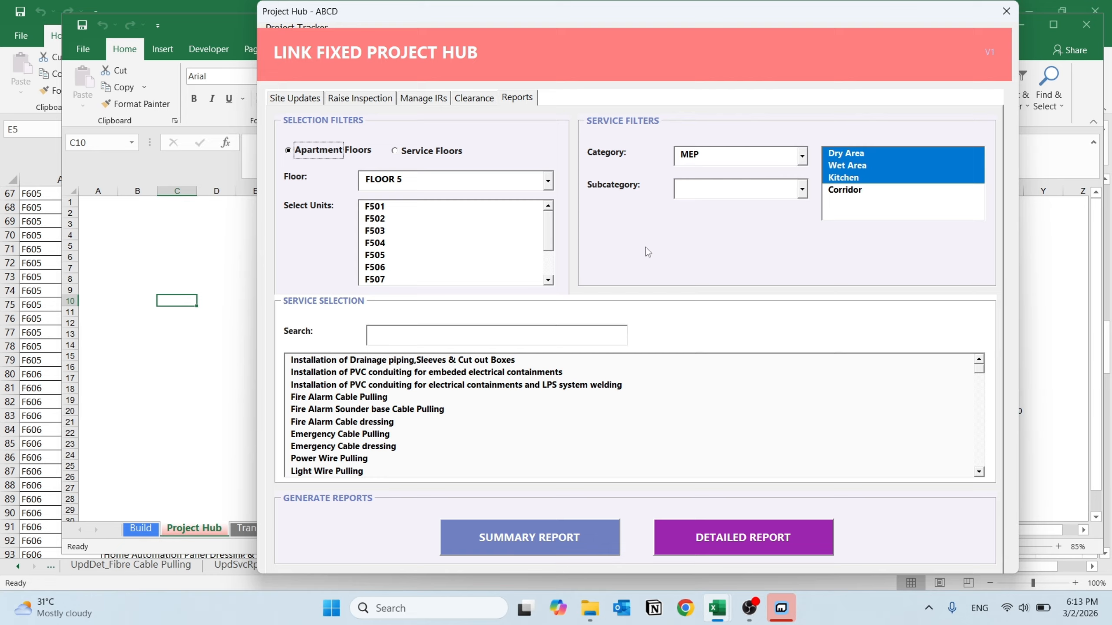
# Generate the summary report for the Electrical service 1st Fix Electrical Work in dry area, wet area and kitchen, and review the apartment statuses.
pyautogui.click(801, 189)
pyautogui.click(709, 207)
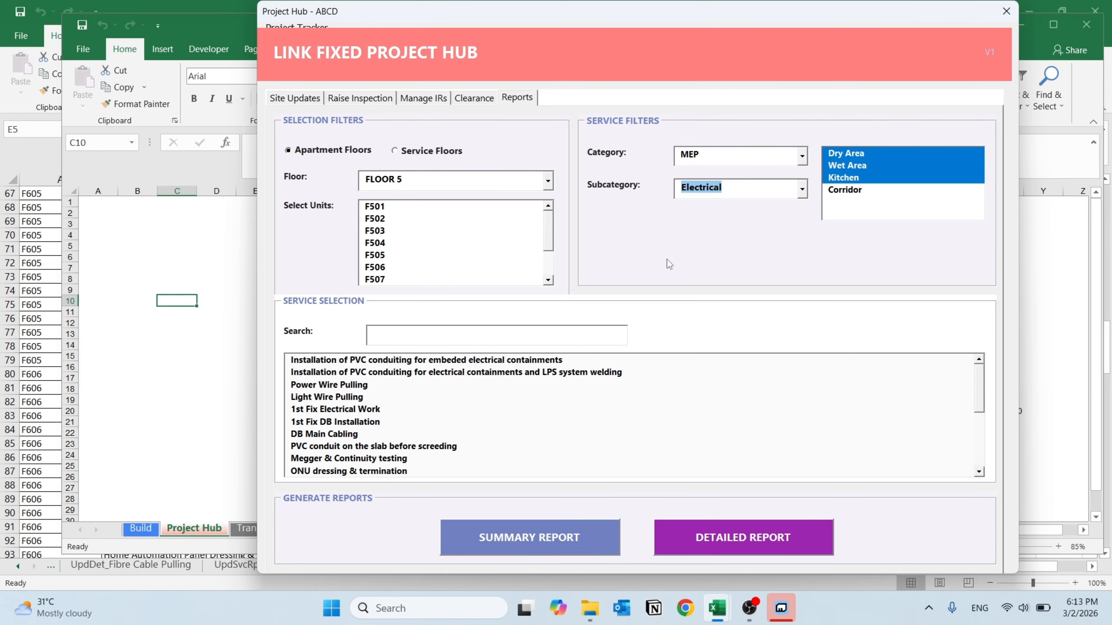
pyautogui.click(350, 410)
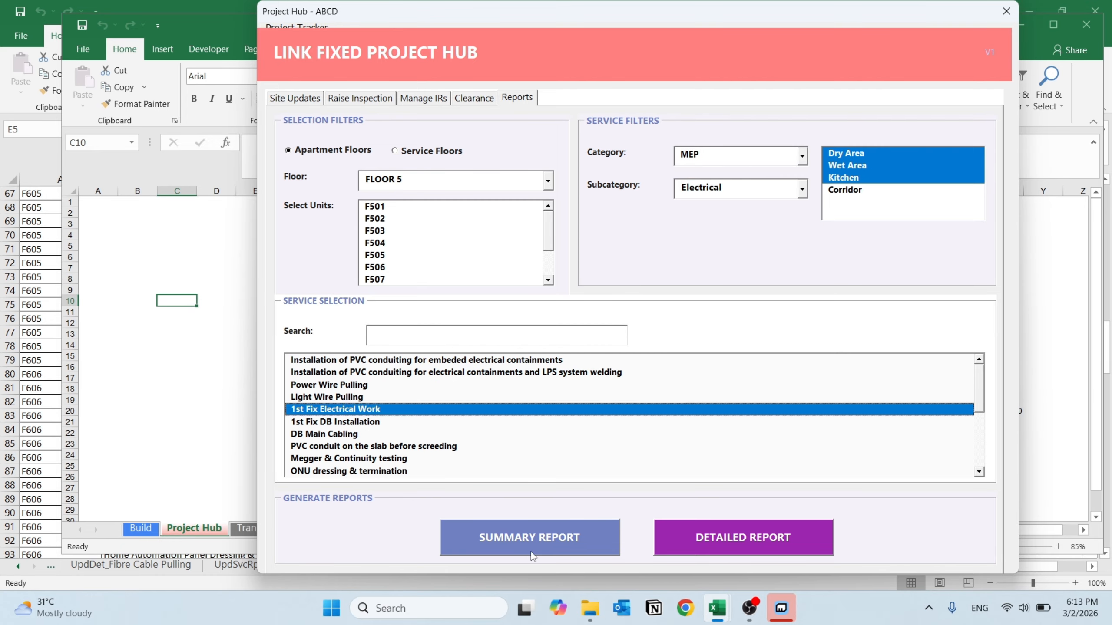
pyautogui.click(527, 537)
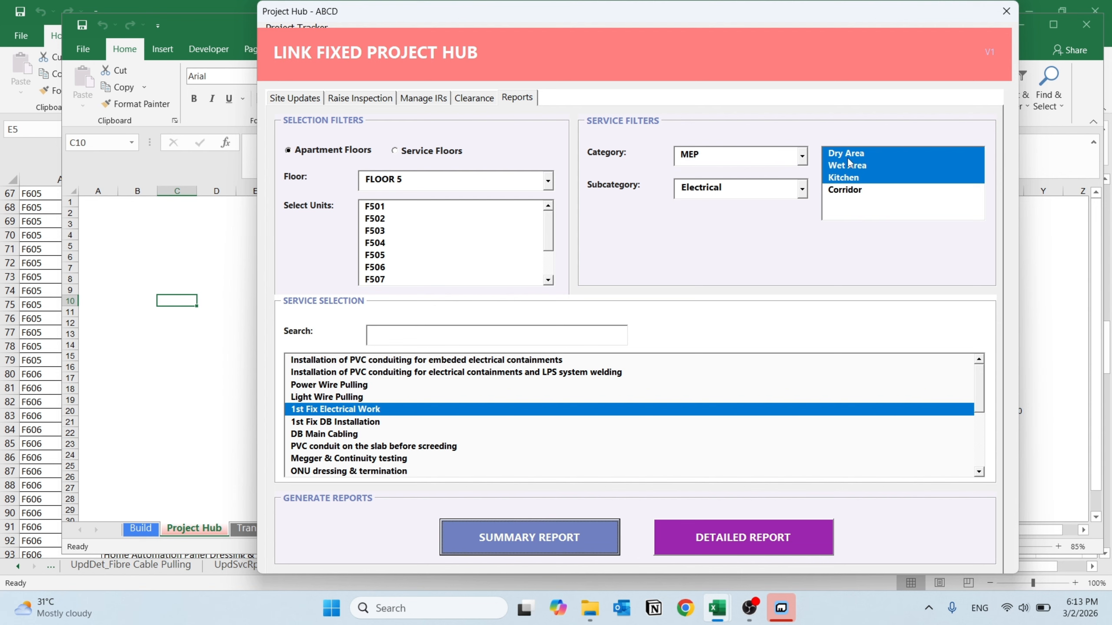
pyautogui.click(555, 537)
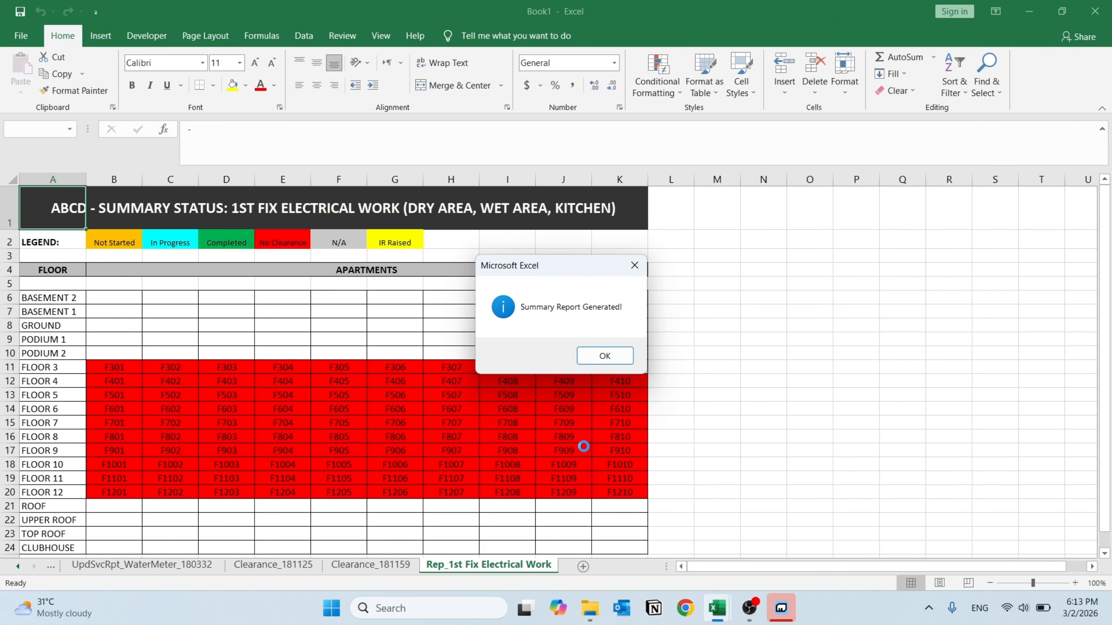
pyautogui.click(604, 355)
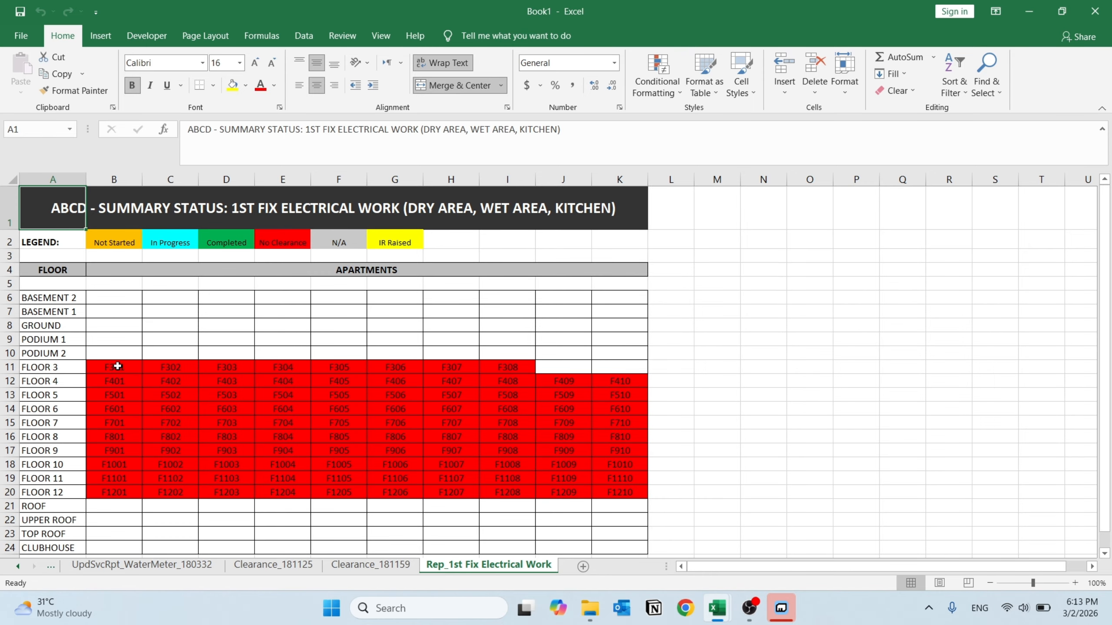
pyautogui.moveTo(117, 366); pyautogui.dragTo(627, 490)
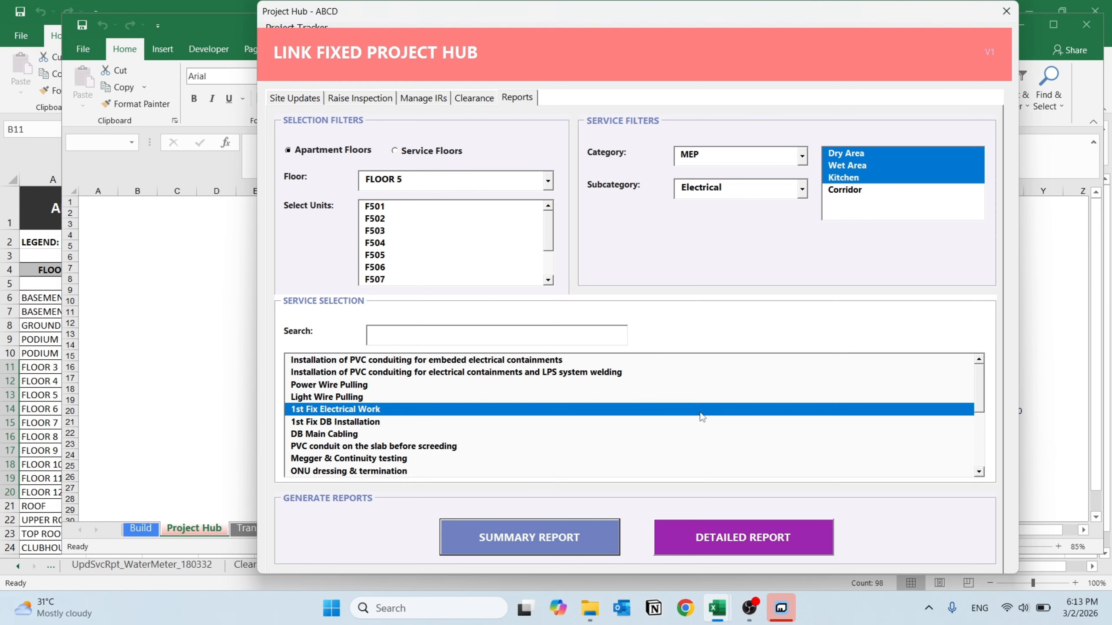
# Generate the detailed report for 1st Fix Electrical Work and look over the zone statuses of the apartments floor by floor.
pyautogui.click(727, 536)
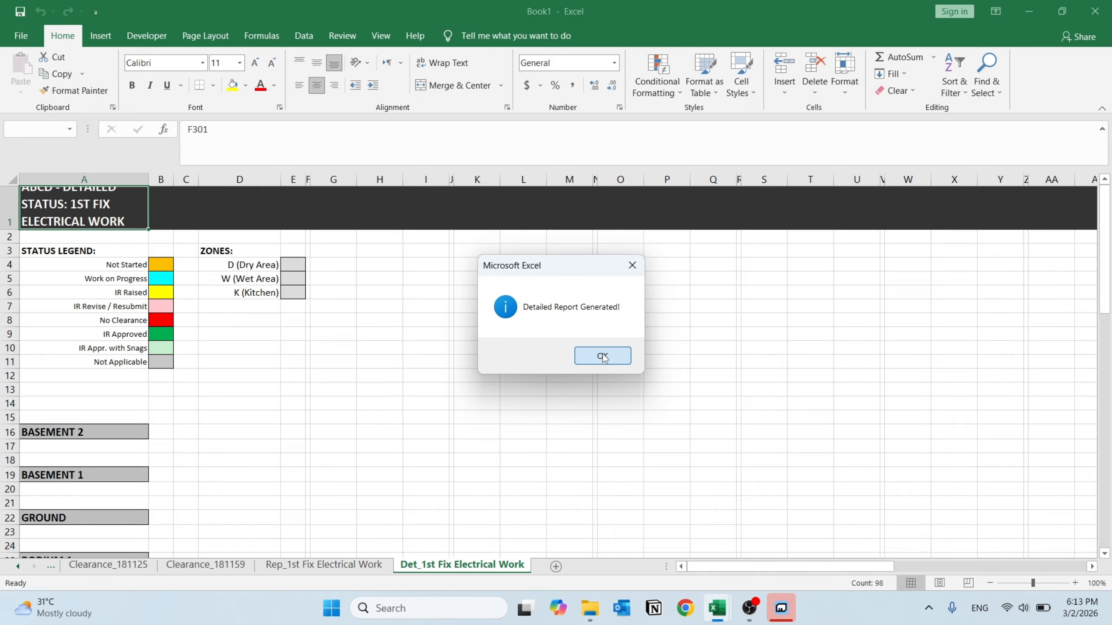
pyautogui.click(602, 356)
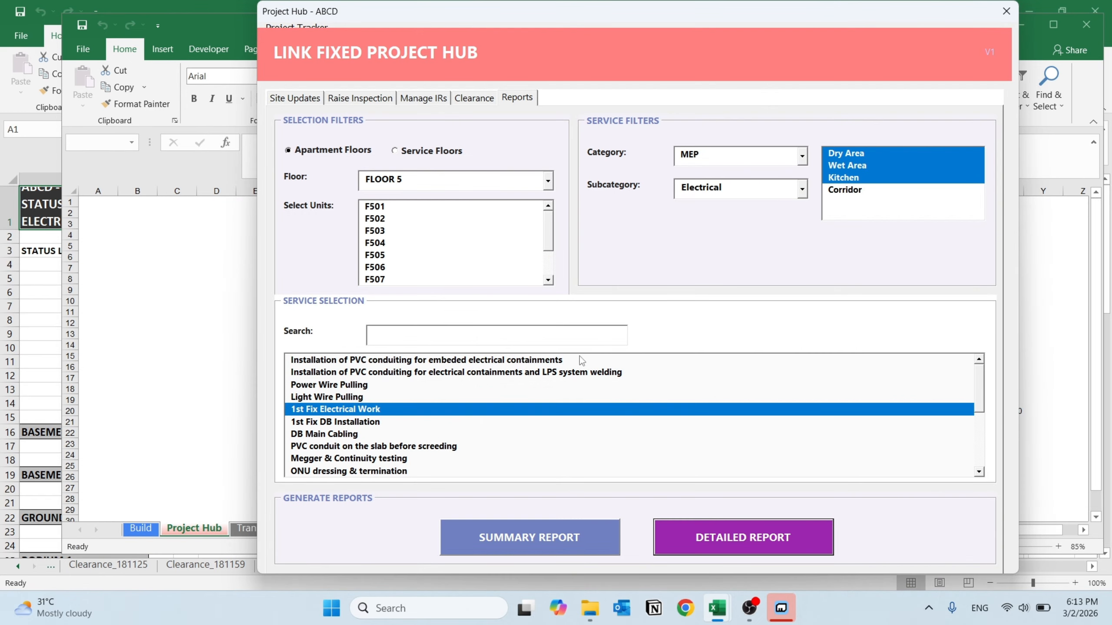
pyautogui.hotkey('alt', 'Tab')
pyautogui.scroll(-8, 216, 373)
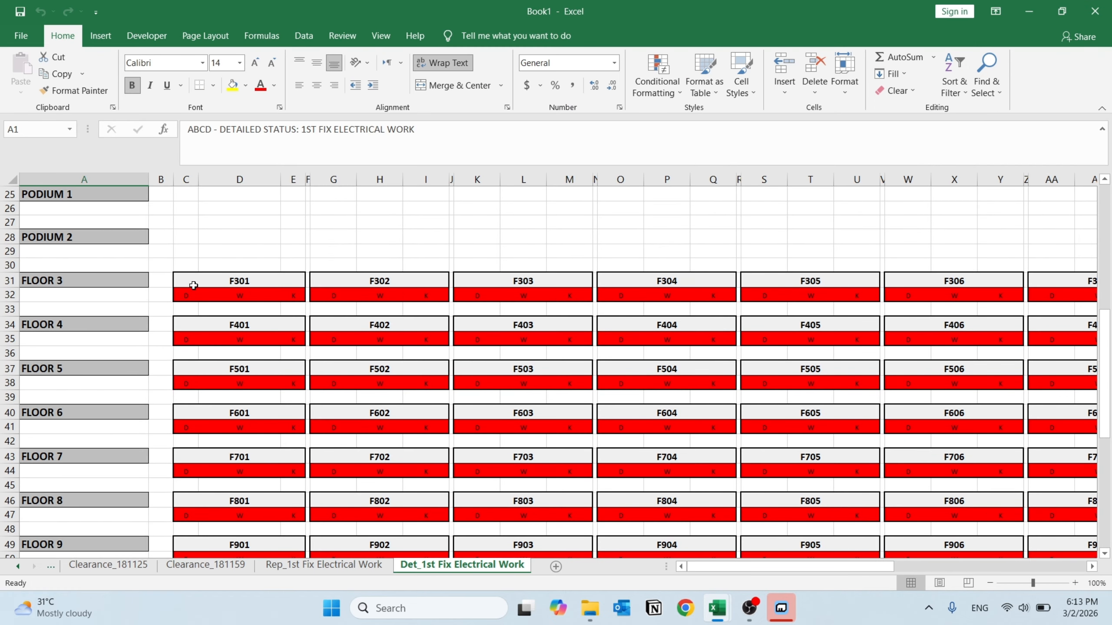
pyautogui.moveTo(193, 285); pyautogui.dragTo(967, 384)
pyautogui.scroll(3, 942, 351)
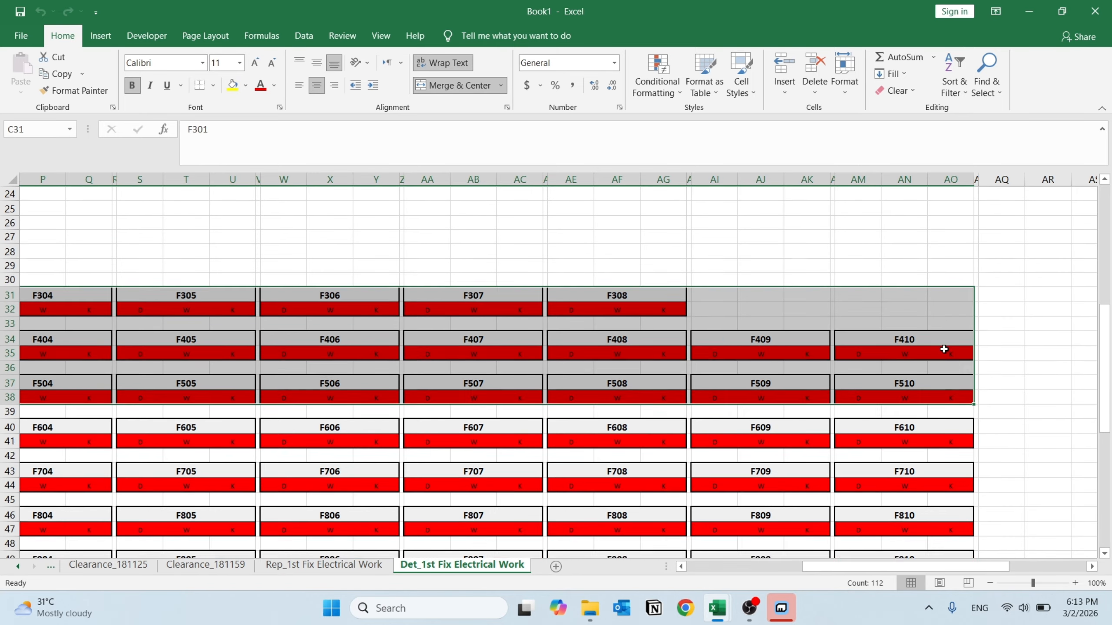
pyautogui.moveTo(932, 448); pyautogui.dragTo(4, 454)
# Add Corridor to the selected areas and generate the summary report for 1st Fix Electrical Work.
pyautogui.hotkey('alt', 'Tab')
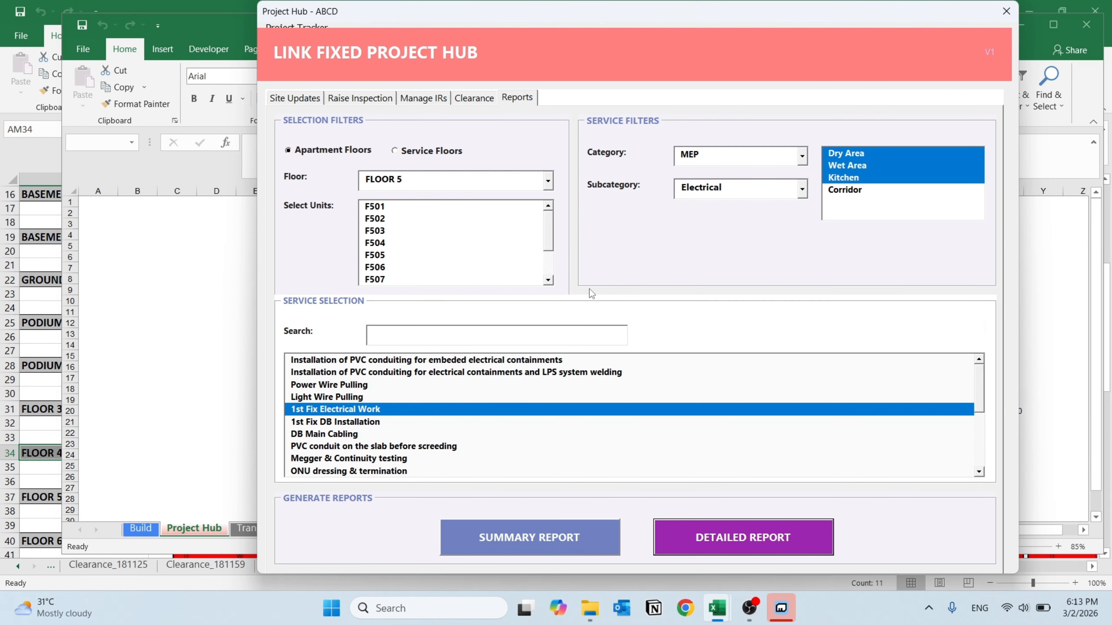
pyautogui.click(847, 194)
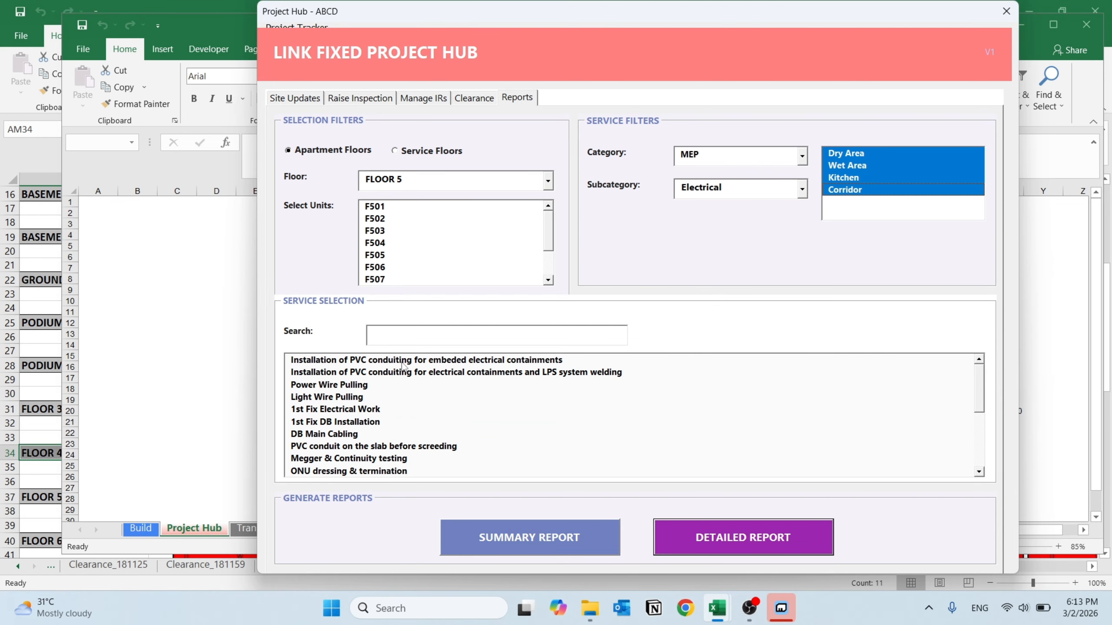
pyautogui.click(317, 378)
pyautogui.click(328, 387)
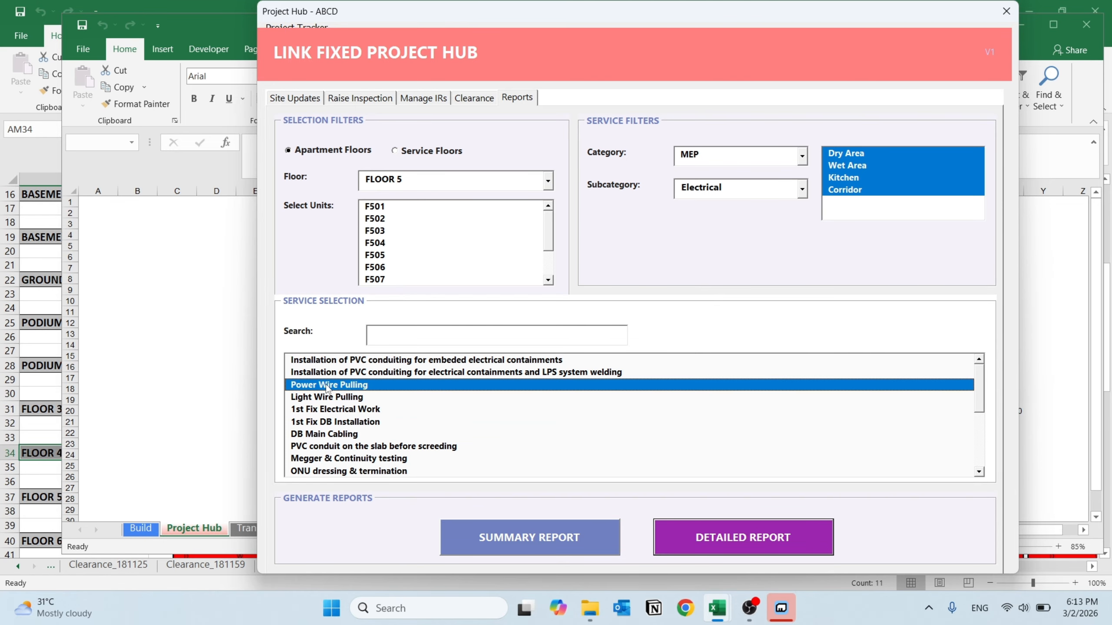
pyautogui.click(340, 411)
pyautogui.click(546, 538)
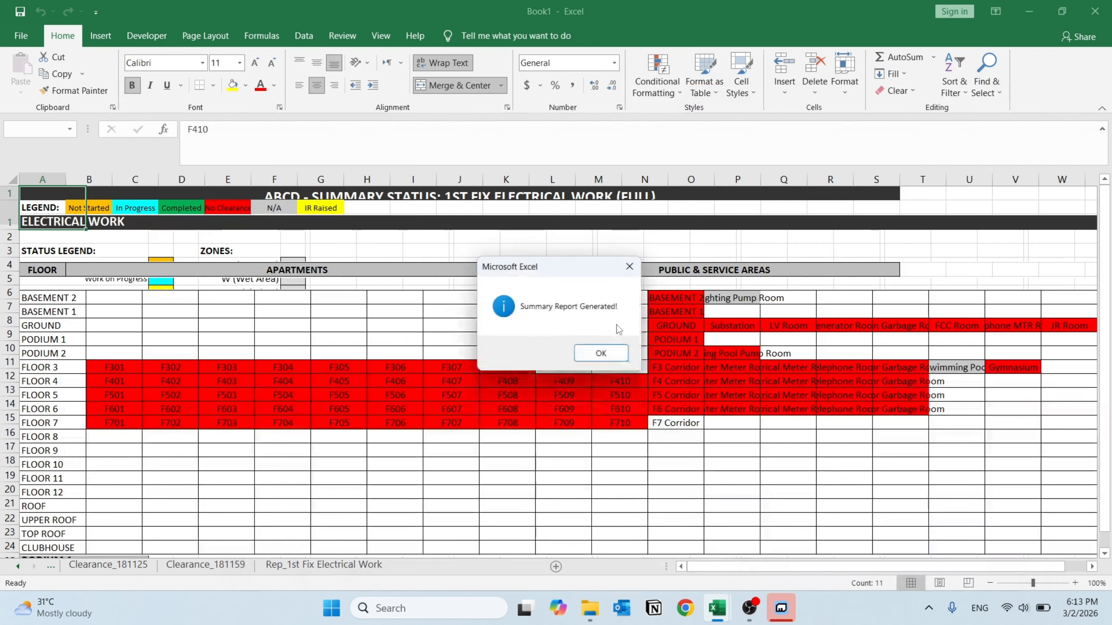
pyautogui.click(609, 358)
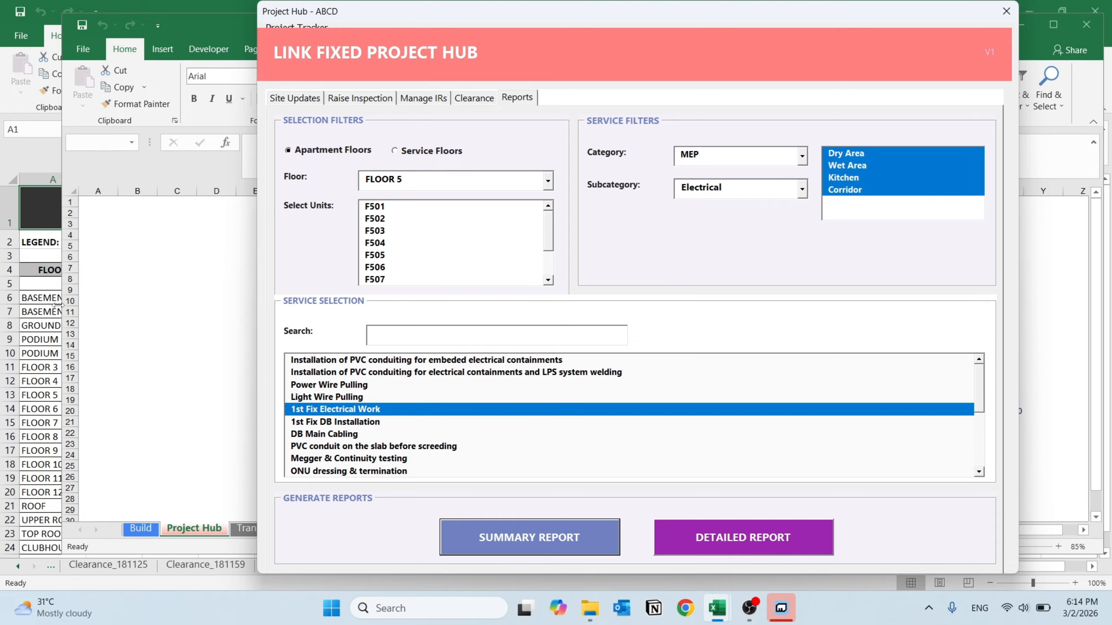
# Examine the corridor and service room statuses under Public & Service Areas in the full summary report.
pyautogui.click(42, 298)
pyautogui.click(702, 369)
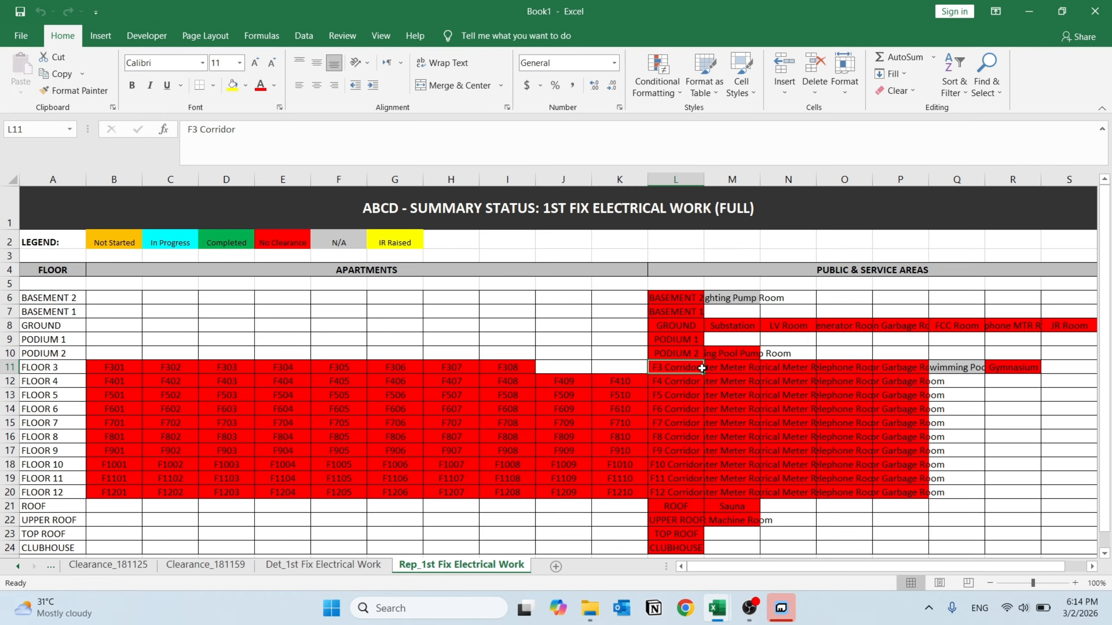
pyautogui.moveTo(702, 368); pyautogui.dragTo(984, 439)
# Generate the detailed report for 1st Fix Electrical Work with the Corridor area included.
pyautogui.hotkey('alt', 'Tab')
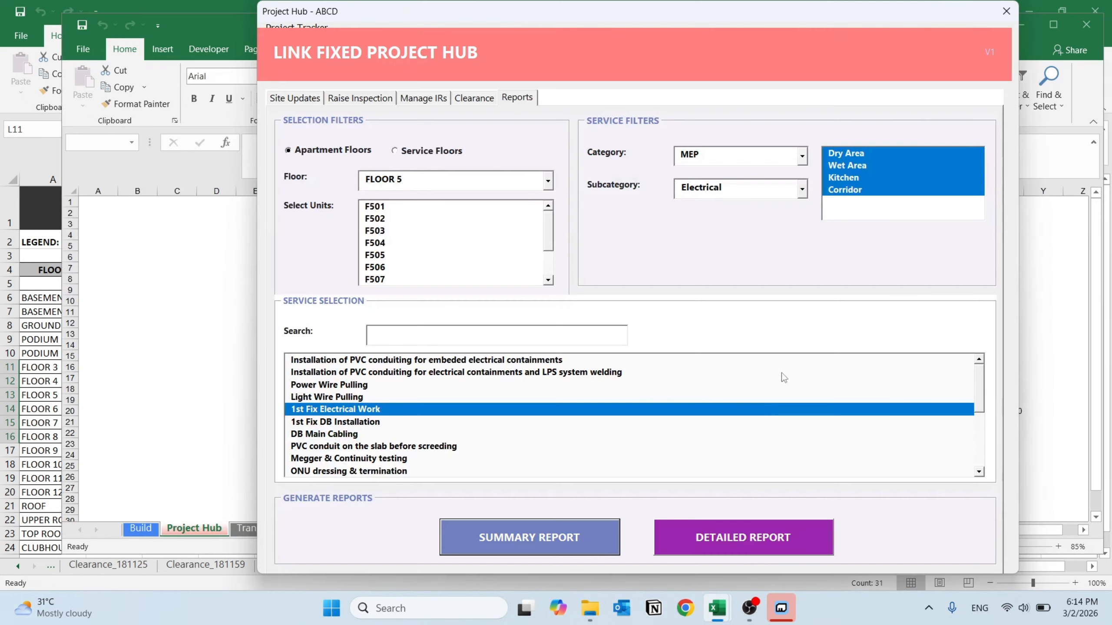
pyautogui.click(750, 546)
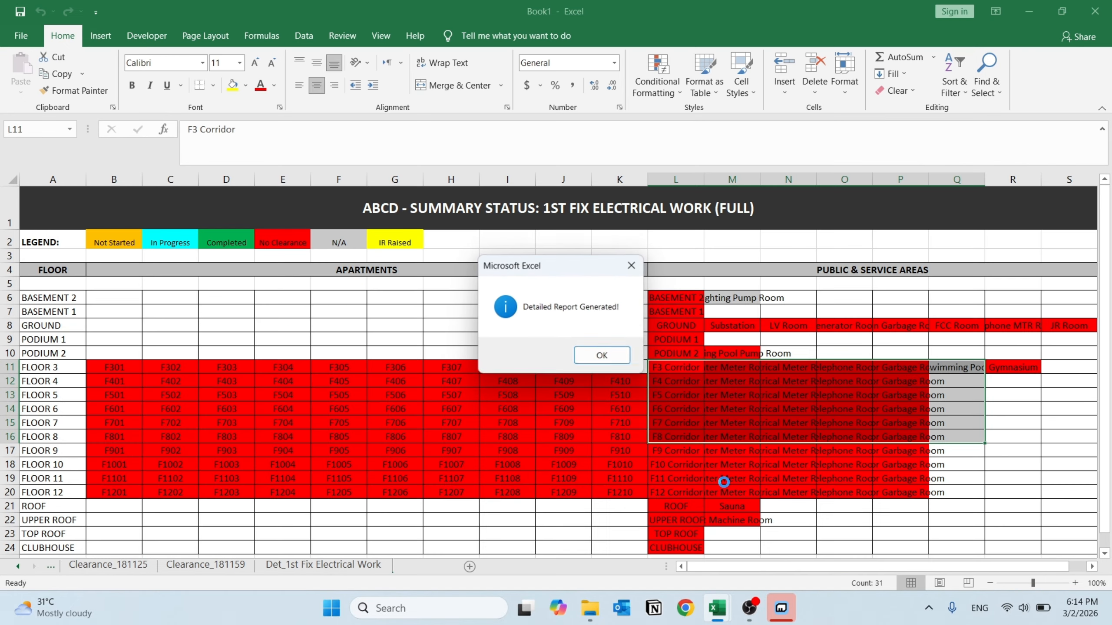
pyautogui.click(602, 357)
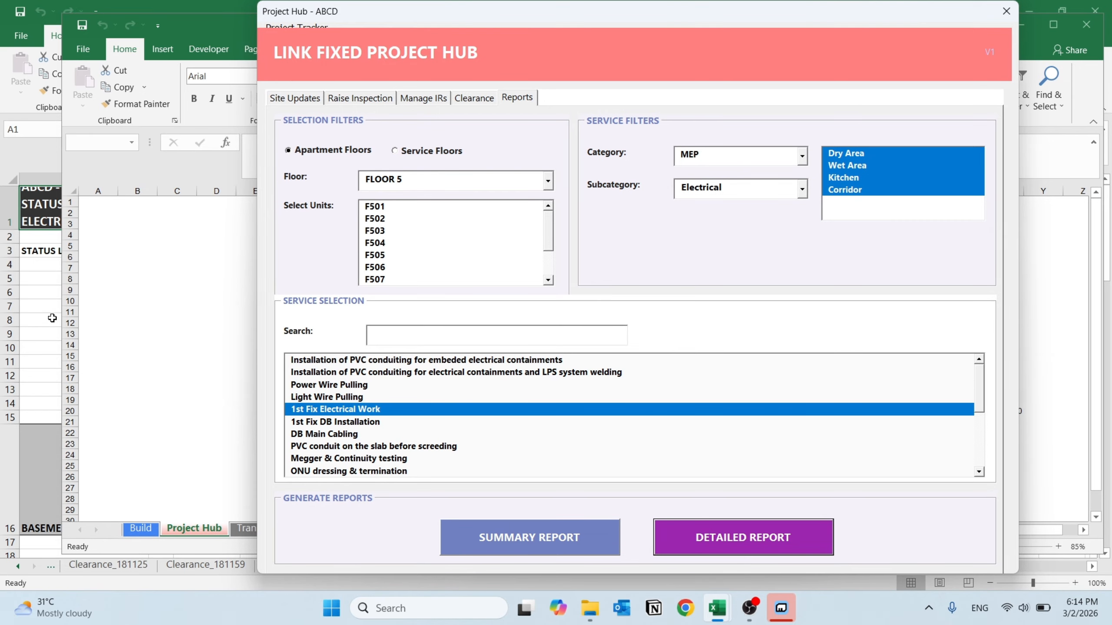
# Examine the 1st Fix Electrical Work detailed report across apartments, corridors and service rooms, from the podiums to Floor 12 and the roofs.
pyautogui.scroll(-8, 313, 409)
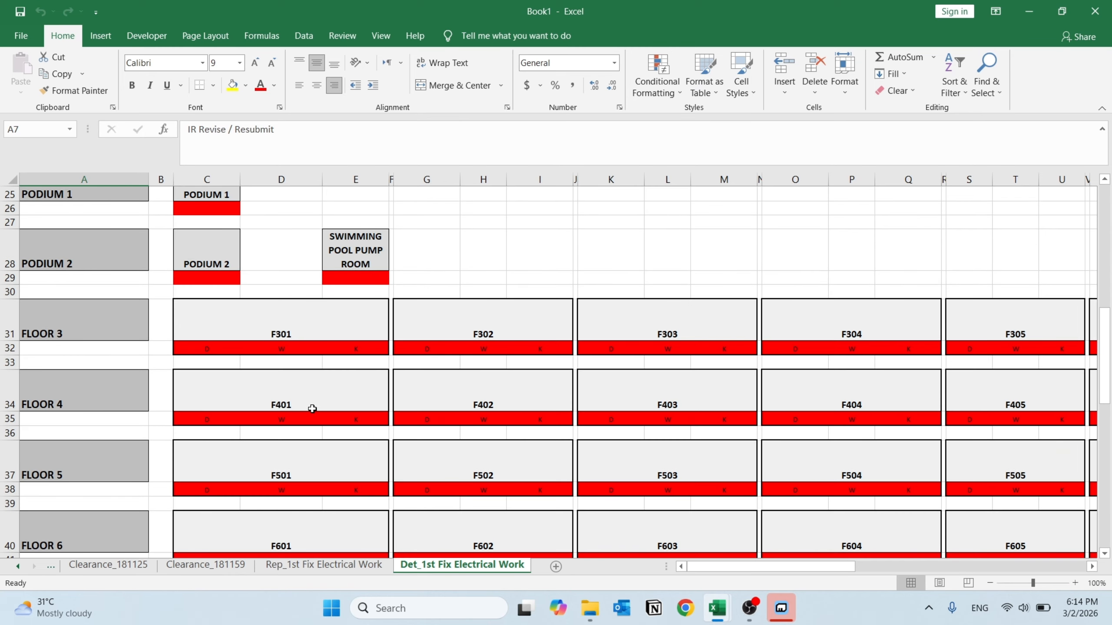
pyautogui.scroll(-2, 312, 409)
pyautogui.scroll(-1, 311, 410)
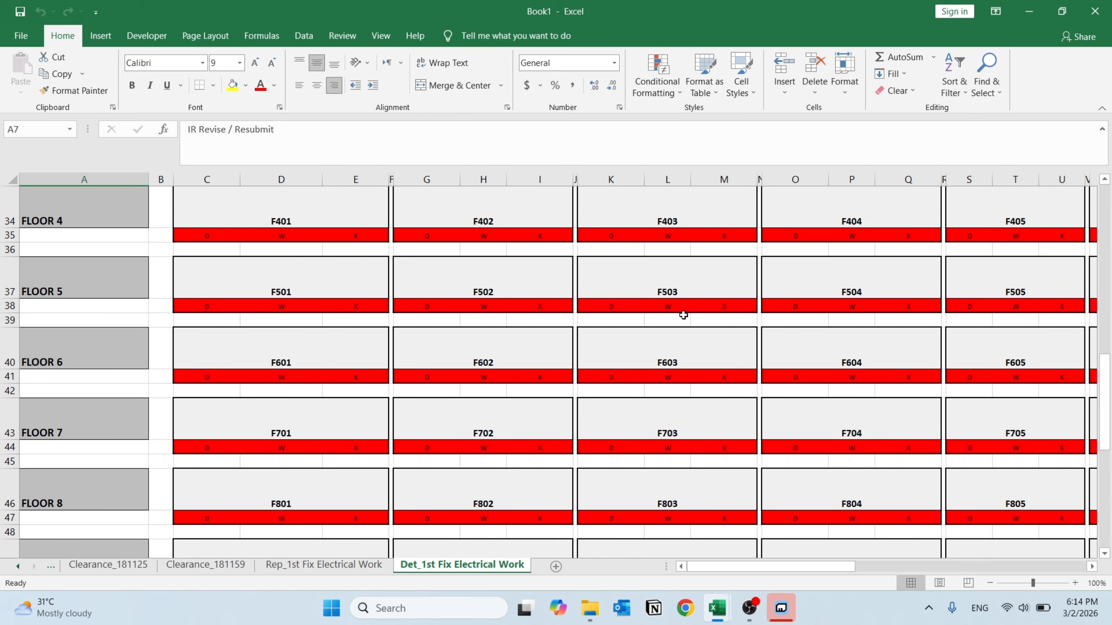
pyautogui.click(653, 291)
pyautogui.moveTo(653, 280); pyautogui.dragTo(1085, 290)
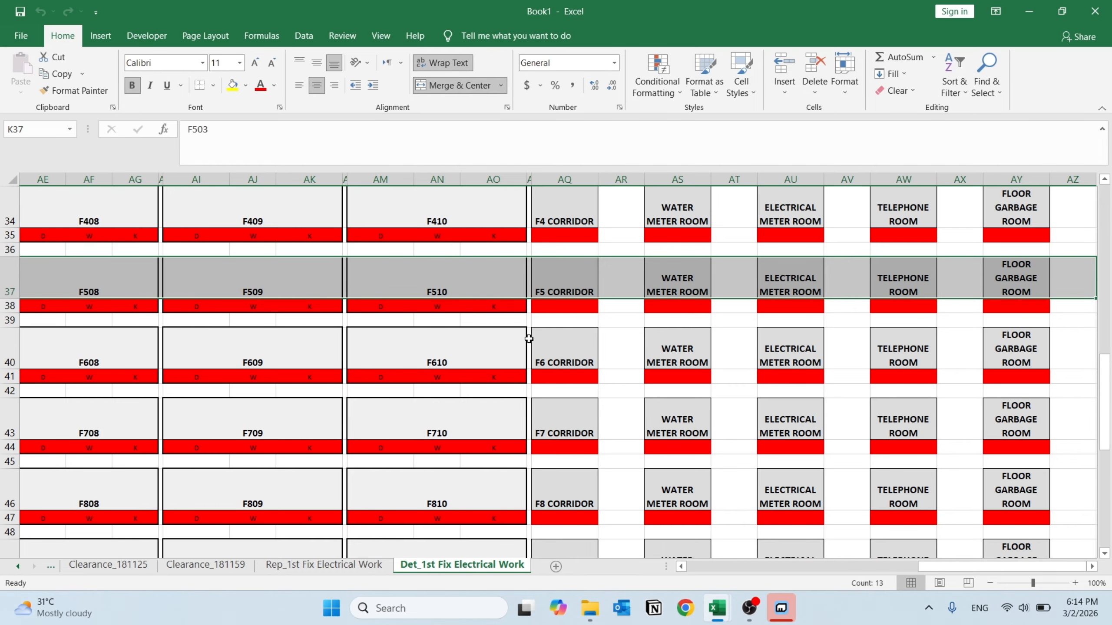
pyautogui.scroll(-6, 543, 337)
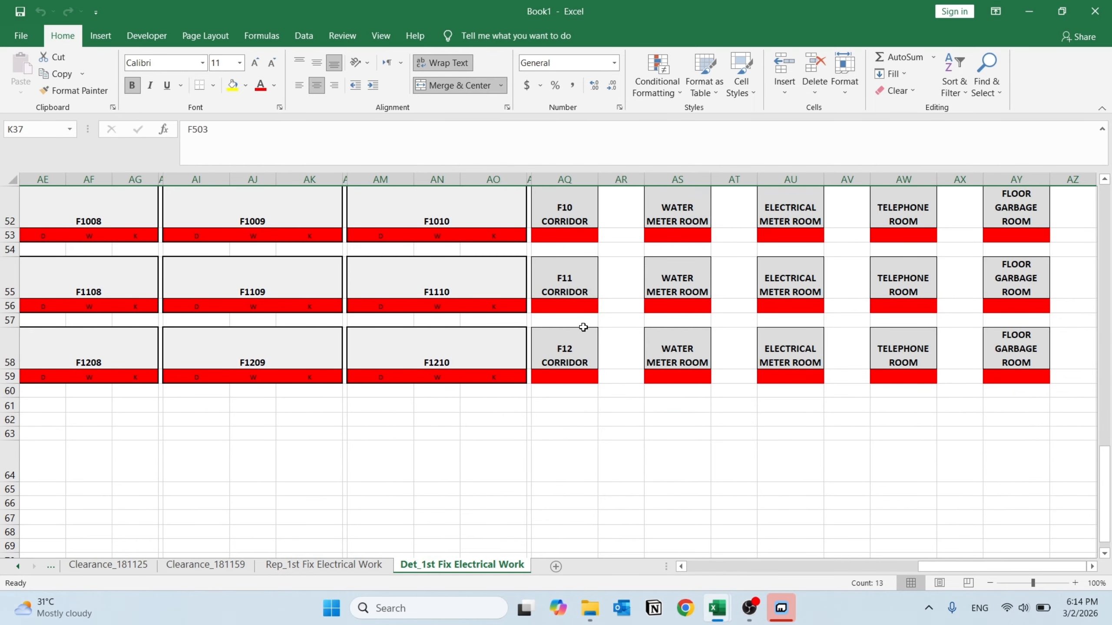
pyautogui.moveTo(577, 346); pyautogui.dragTo(2, 346)
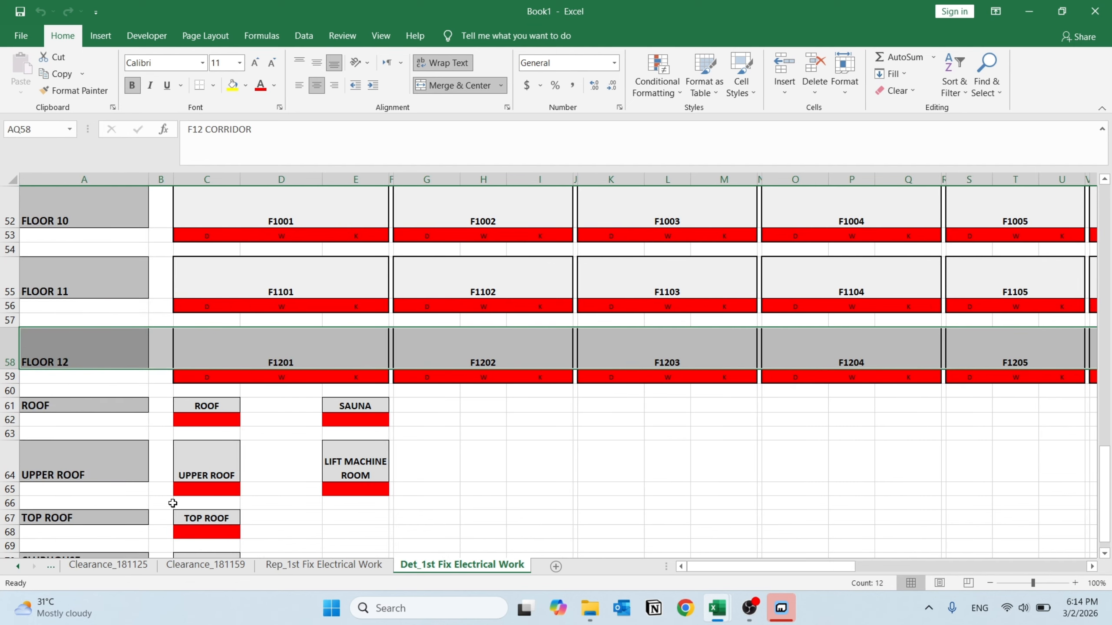
# Generate the detailed status report for Floor 4 with the MEP category and Electrical subcategory.
pyautogui.hotkey('alt', 'Tab')
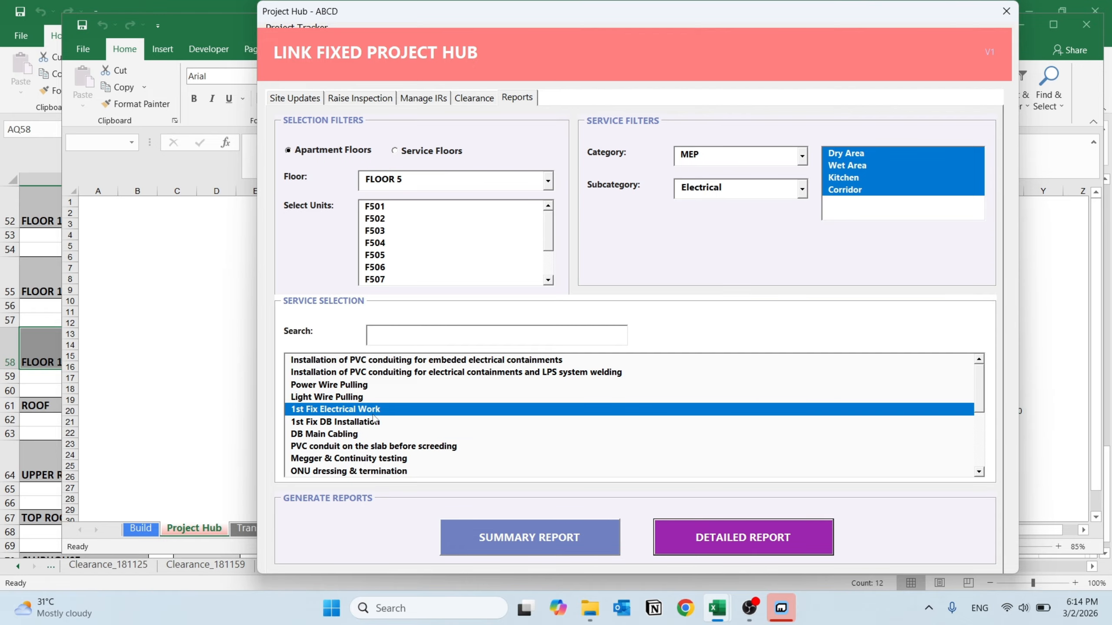
pyautogui.click(547, 181)
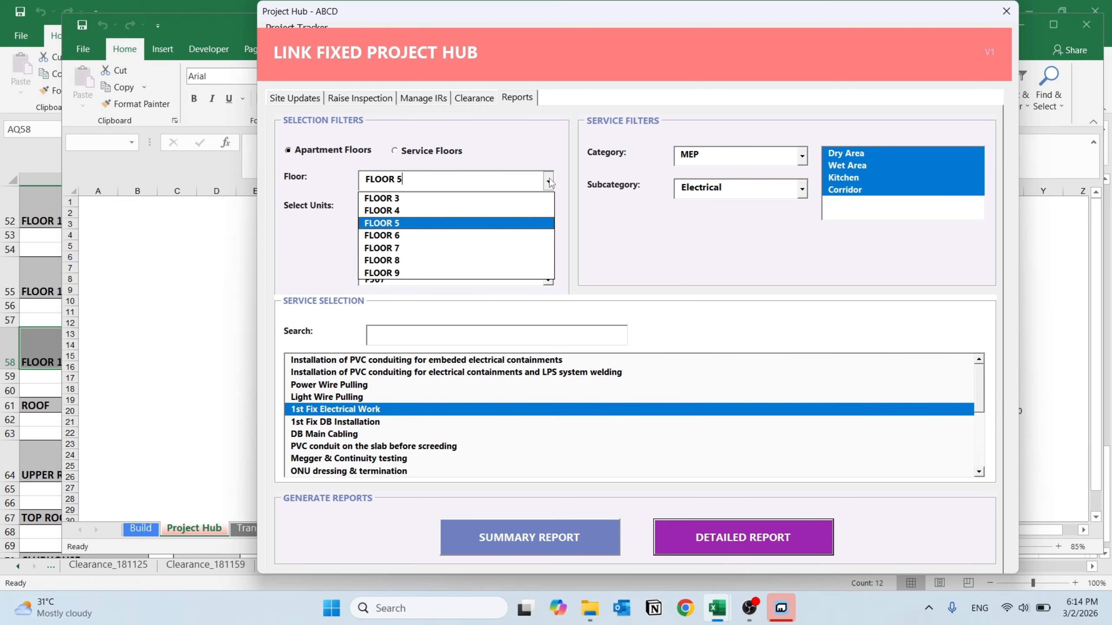
pyautogui.click(403, 211)
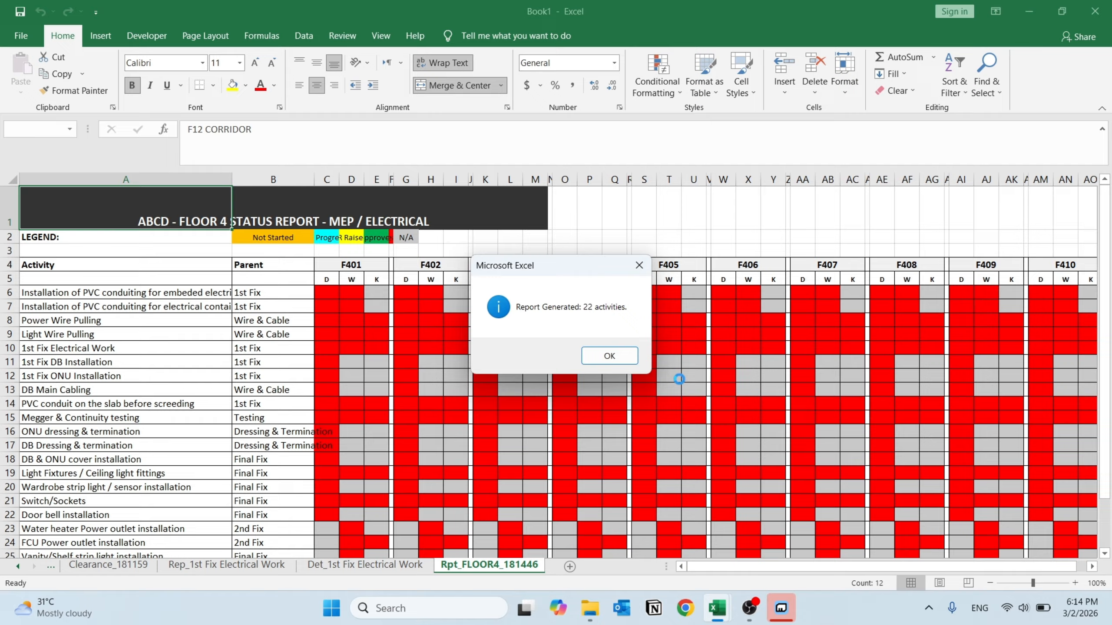
pyautogui.click(609, 356)
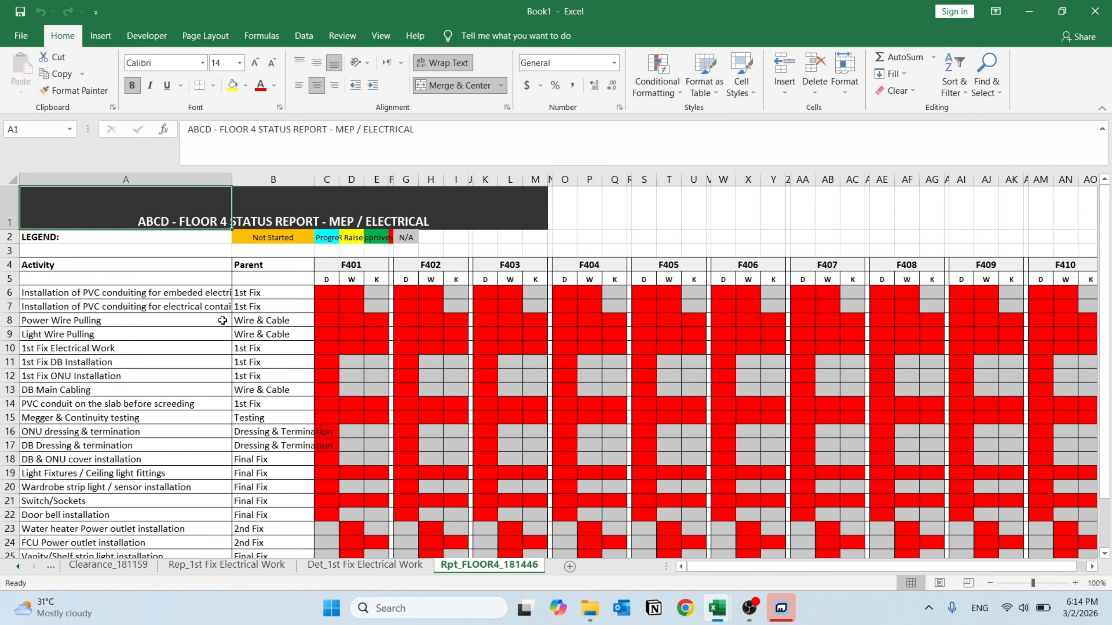
# Examine the Floor 4 electrical report's activities and their zone statuses across the apartment units.
pyautogui.moveTo(159, 284); pyautogui.dragTo(200, 515)
pyautogui.scroll(-4, 200, 402)
pyautogui.scroll(4, 200, 402)
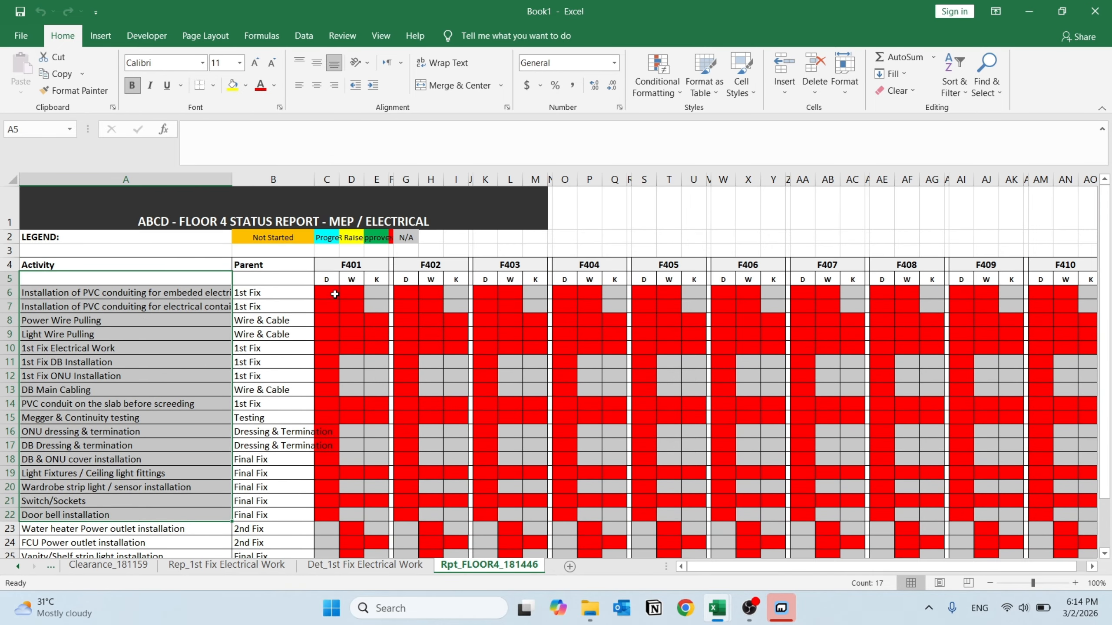
pyautogui.moveTo(333, 284); pyautogui.dragTo(853, 352)
pyautogui.scroll(-3, 853, 352)
pyautogui.scroll(4, 847, 353)
pyautogui.moveTo(509, 364); pyautogui.dragTo(2, 365)
# Clear the Electrical subcategory and generate the detailed Floor 4 report for the whole MEP category.
pyautogui.hotkey('alt', 'Tab')
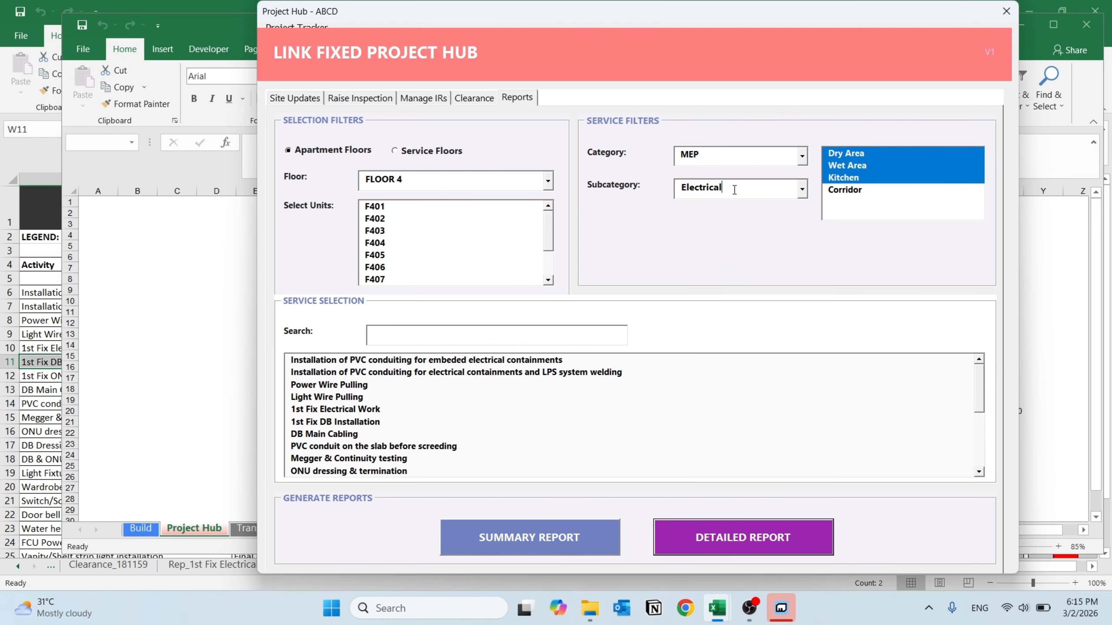
pyautogui.moveTo(734, 190); pyautogui.dragTo(654, 189)
pyautogui.press('BackSpace')
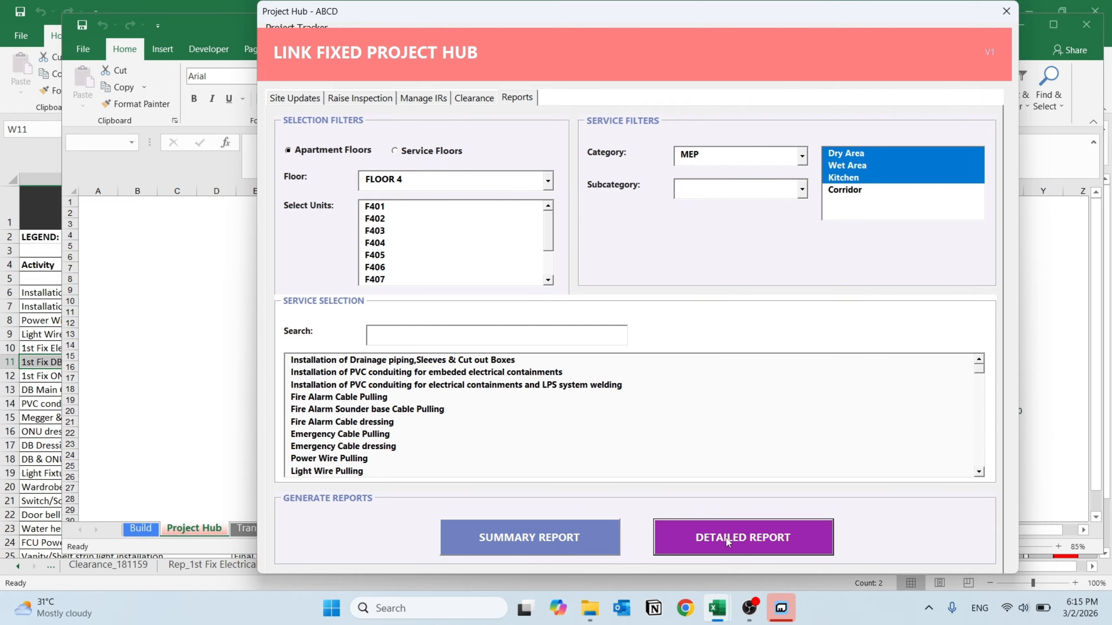
pyautogui.click(727, 537)
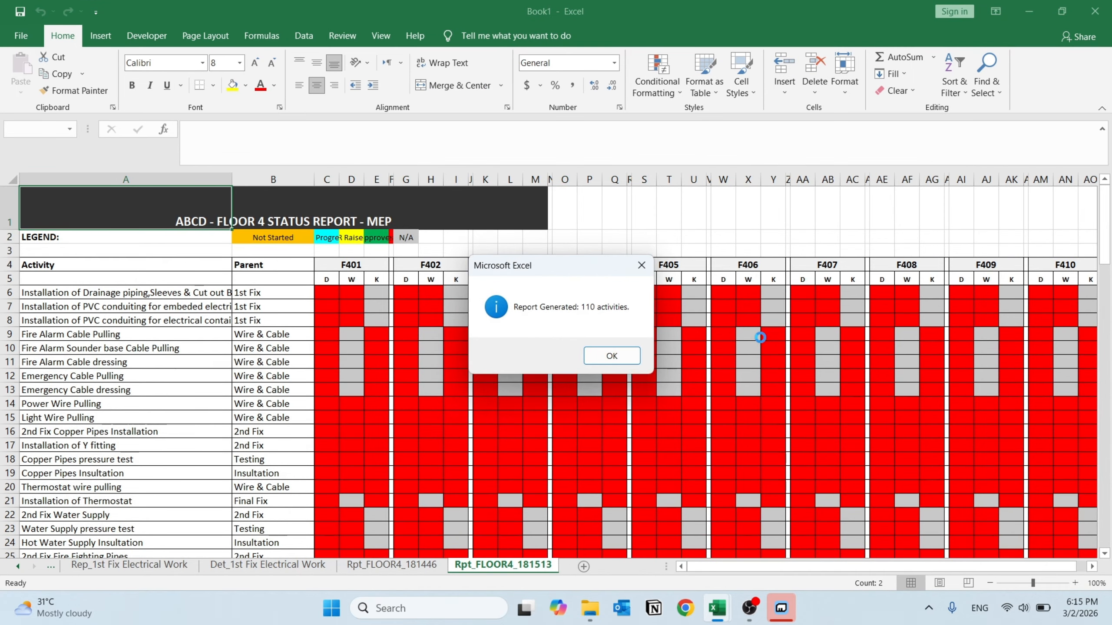
pyautogui.click(627, 357)
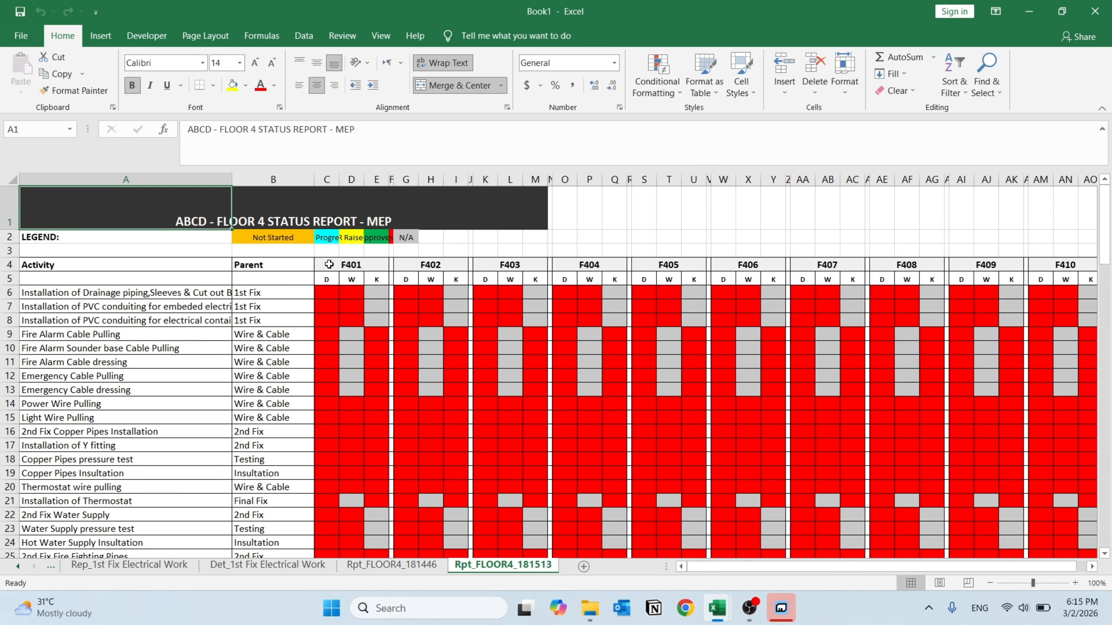
# Examine the detailed Floor 4 MEP report from the first activity to the last, comparing zone statuses across the units.
pyautogui.click(329, 264)
pyautogui.moveTo(329, 264); pyautogui.dragTo(568, 324)
pyautogui.scroll(-4, 151, 293)
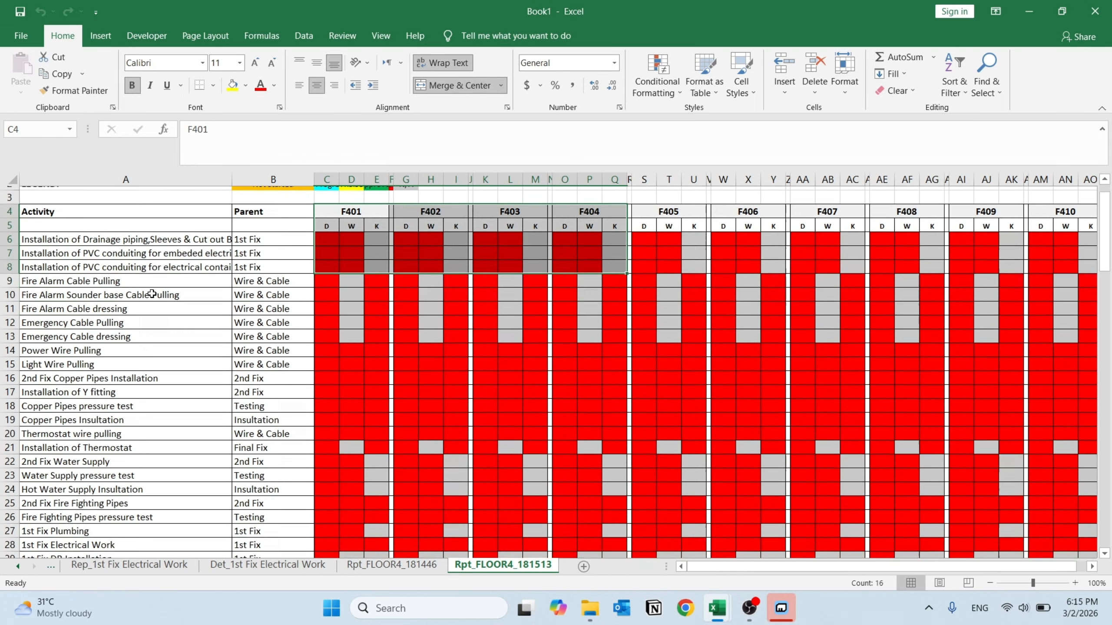
pyautogui.scroll(-12, 157, 308)
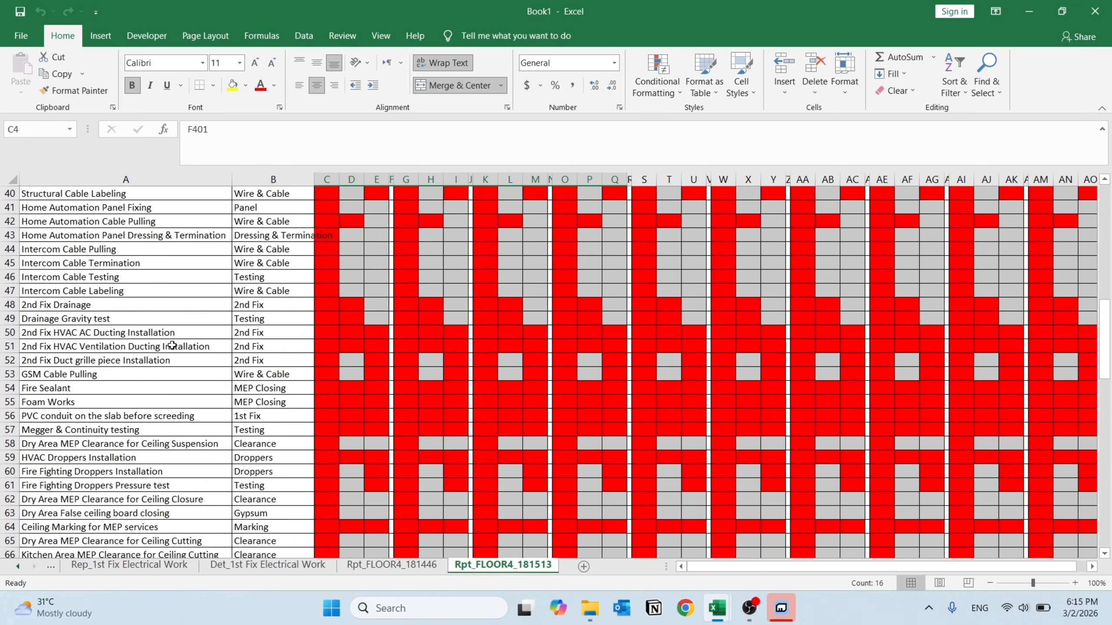
pyautogui.scroll(-10, 178, 354)
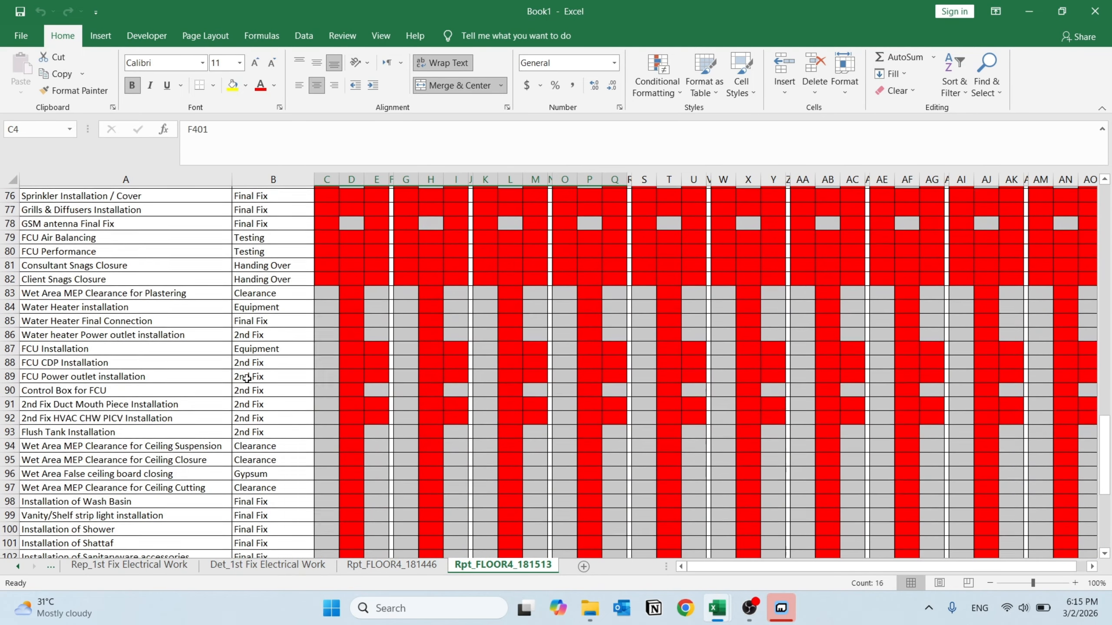
pyautogui.scroll(5, 390, 372)
pyautogui.scroll(20, 390, 372)
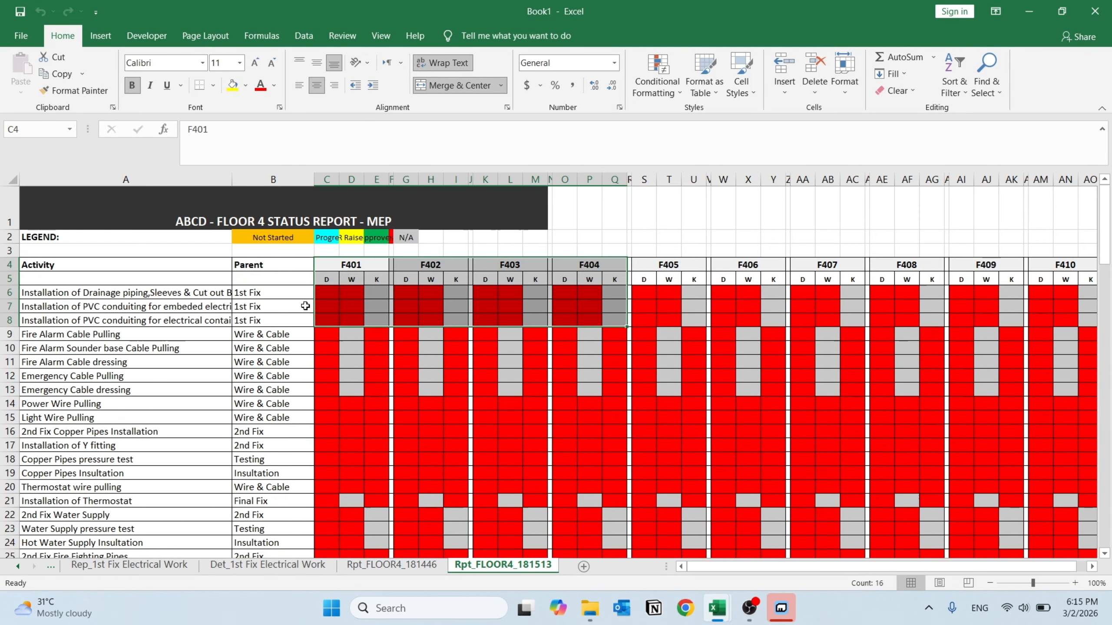
pyautogui.moveTo(327, 265); pyautogui.dragTo(703, 492)
pyautogui.scroll(-20, 771, 451)
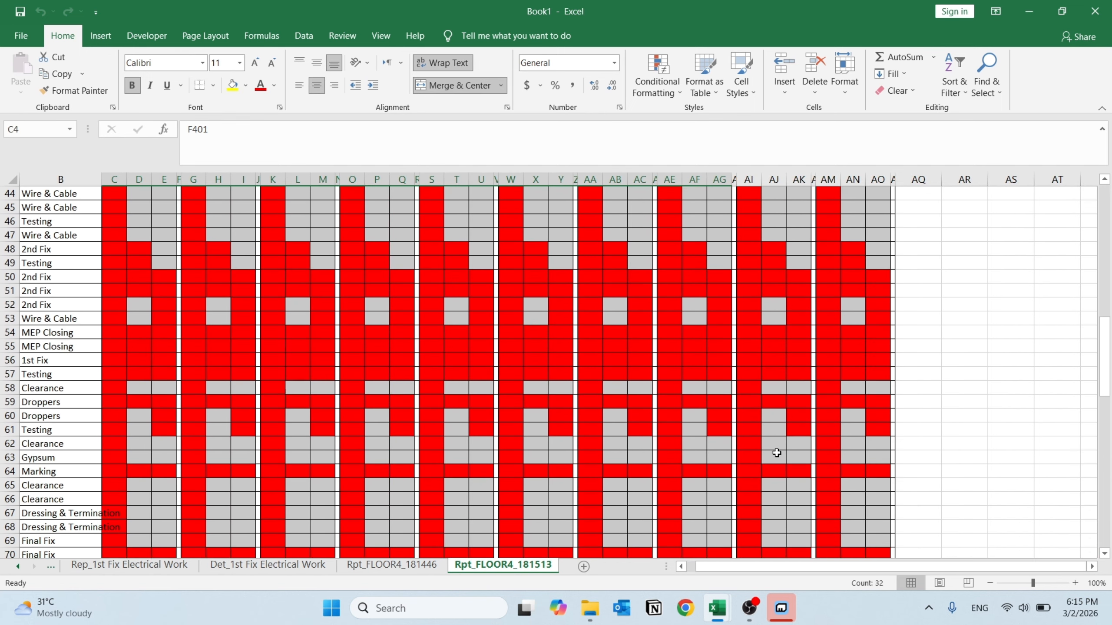
pyautogui.scroll(-11, 771, 450)
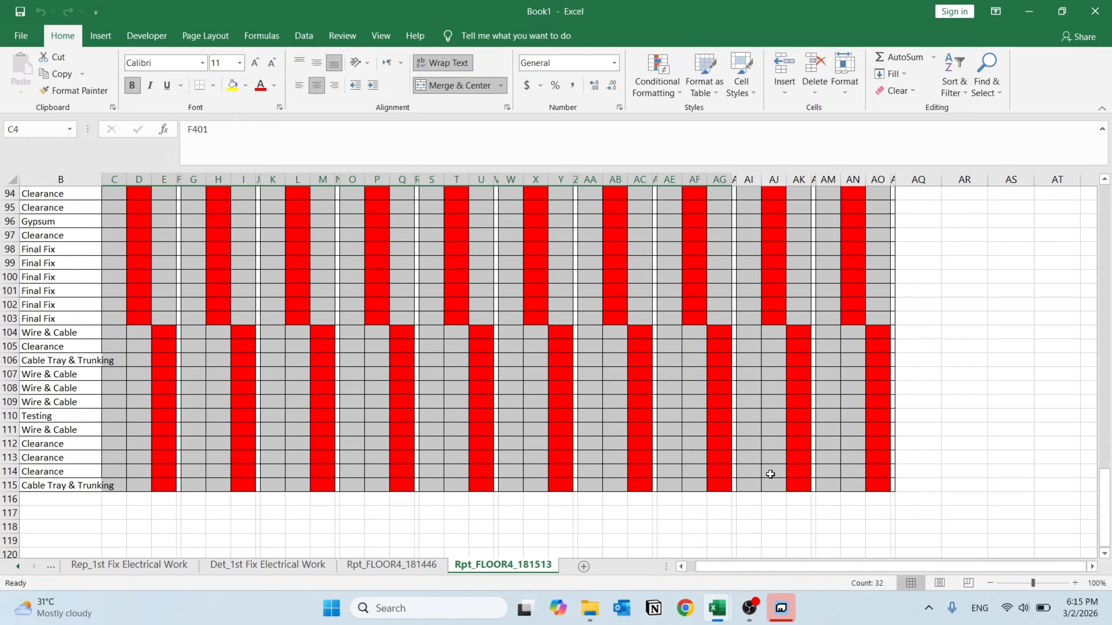
pyautogui.moveTo(798, 471); pyautogui.dragTo(11, 444)
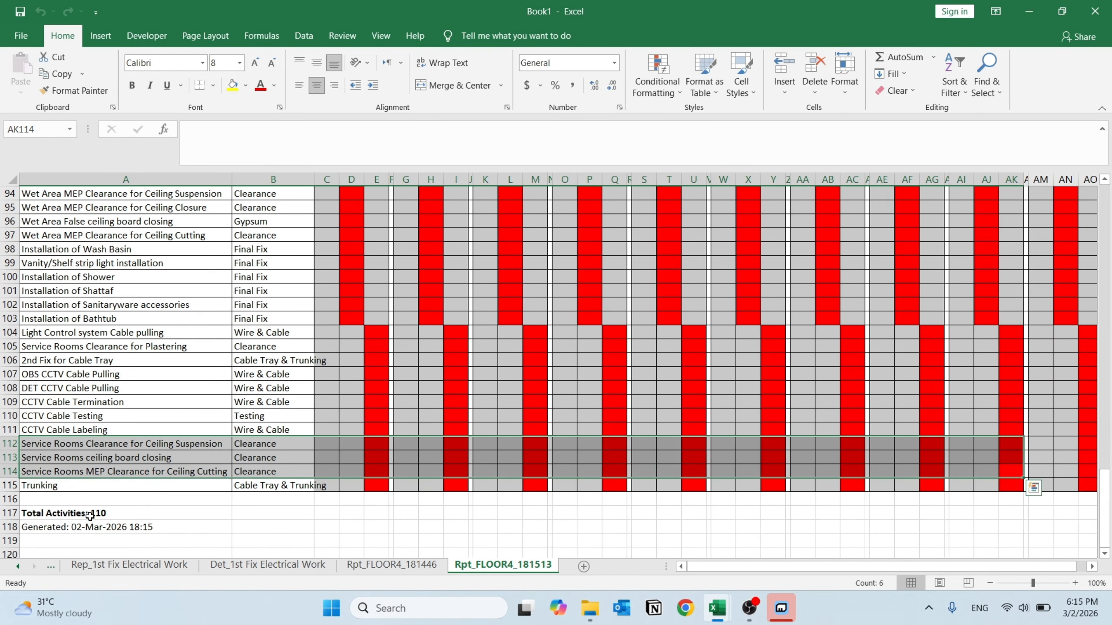
pyautogui.scroll(20, 317, 336)
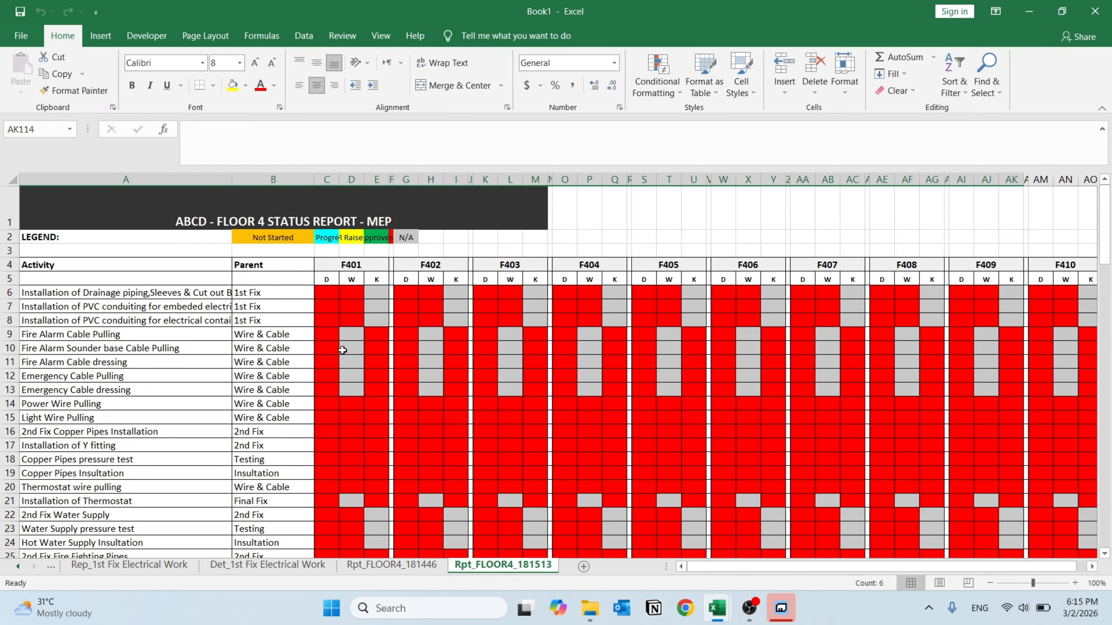
pyautogui.scroll(-6, 665, 346)
# Generate the summary report for Floor 4 covering the whole MEP category in Dry Area, Wet Area and Kitchen.
pyautogui.hotkey('alt', 'Tab')
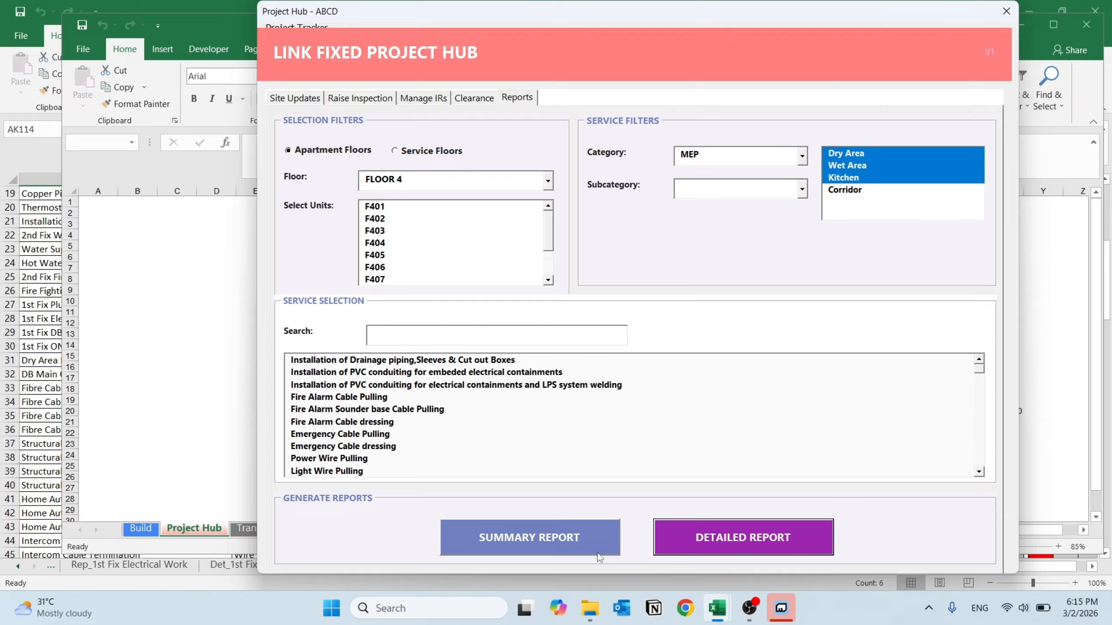
pyautogui.click(541, 542)
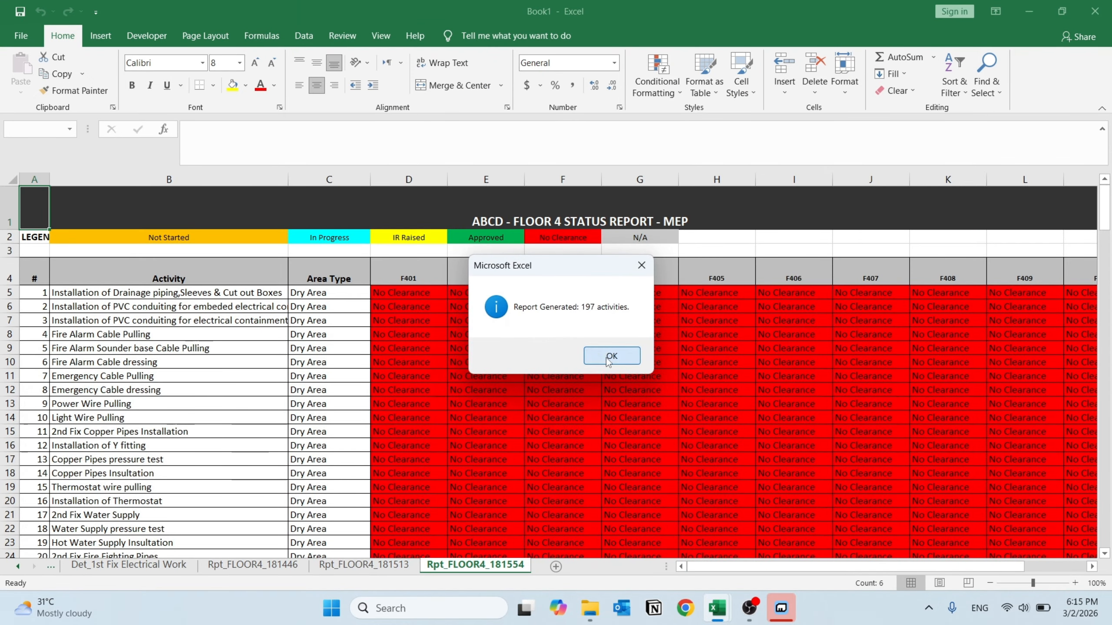
pyautogui.click(606, 358)
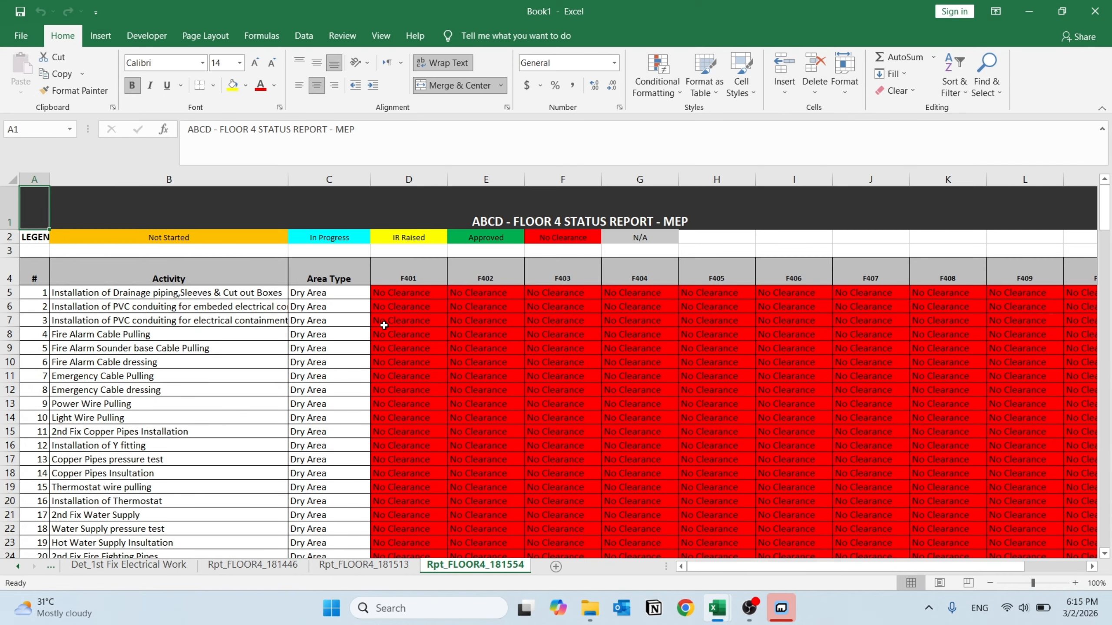
# Examine the Floor 4 MEP summary report's unit statuses for the Dry Area, Wet Area and Kitchen activities, and return to the project hub form.
pyautogui.moveTo(394, 279); pyautogui.dragTo(756, 279)
pyautogui.click(136, 295)
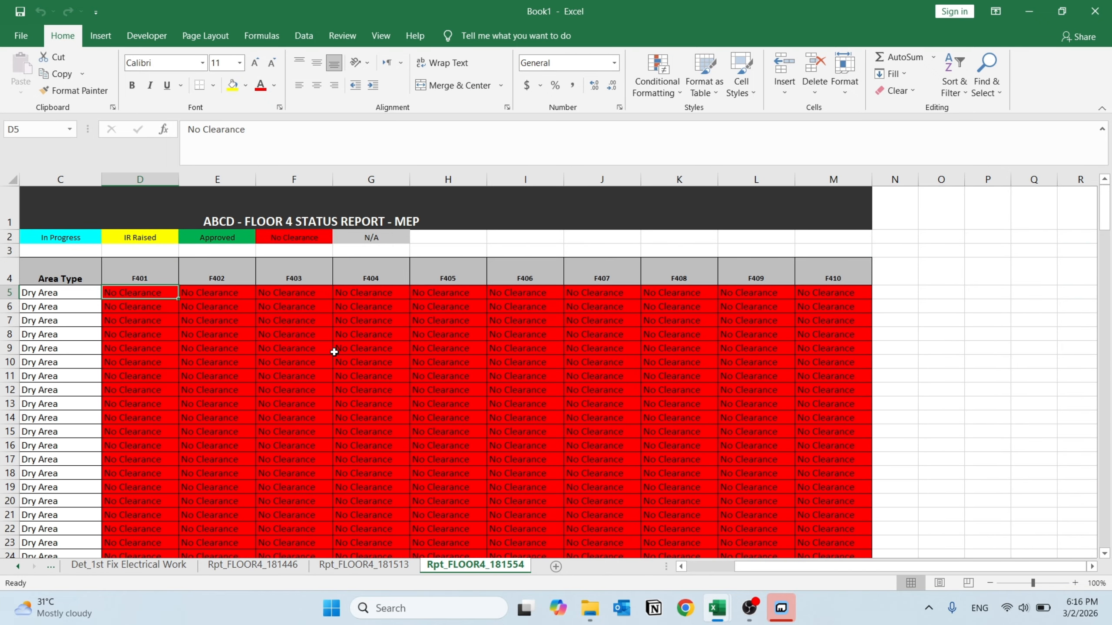
pyautogui.moveTo(334, 352); pyautogui.dragTo(6, 353)
pyautogui.scroll(-2, 416, 305)
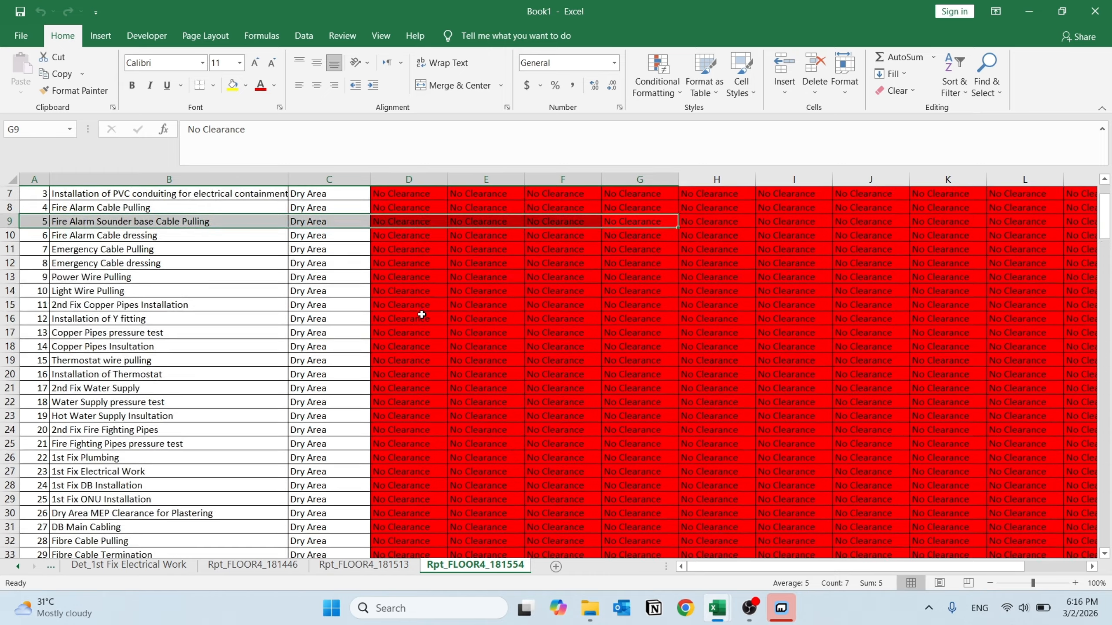
pyautogui.scroll(-20, 421, 314)
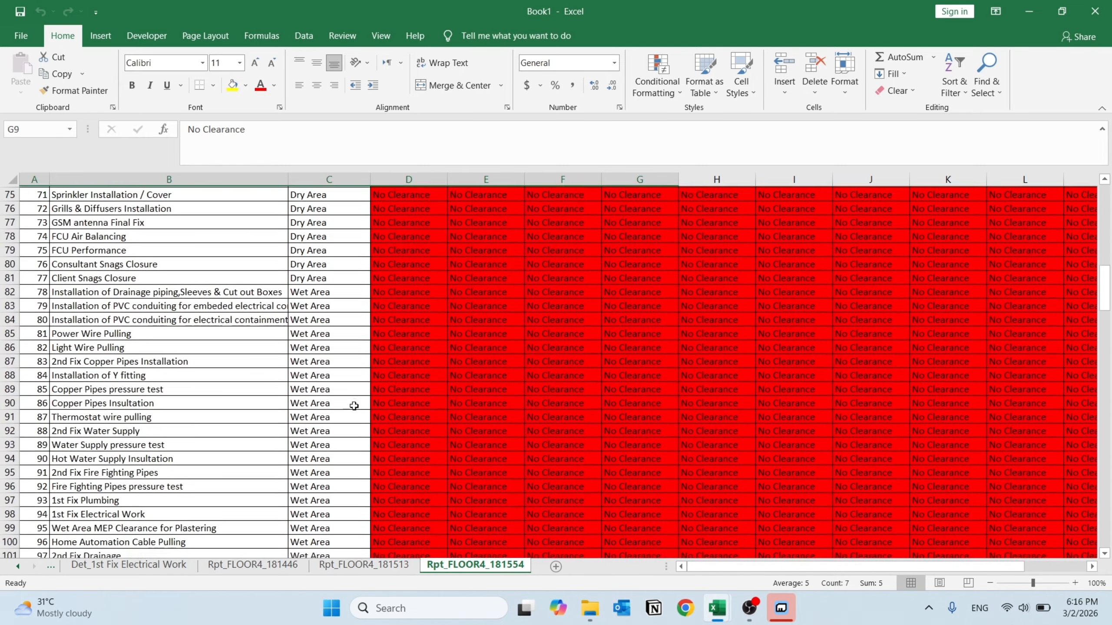
pyautogui.scroll(-19, 354, 406)
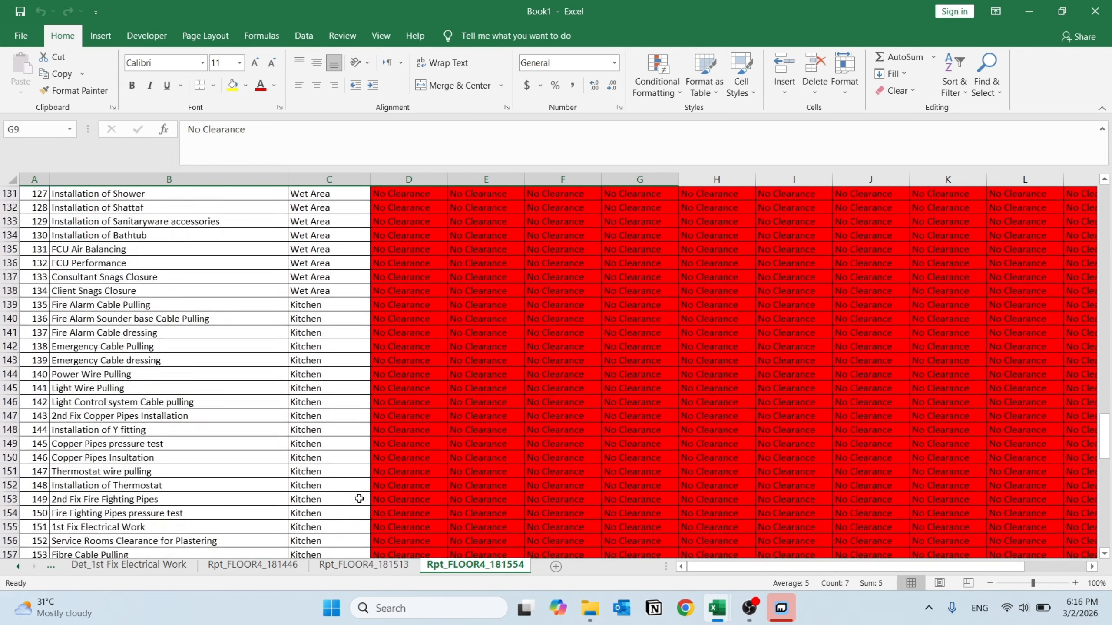
pyautogui.scroll(-20, 359, 499)
pyautogui.scroll(20, 359, 498)
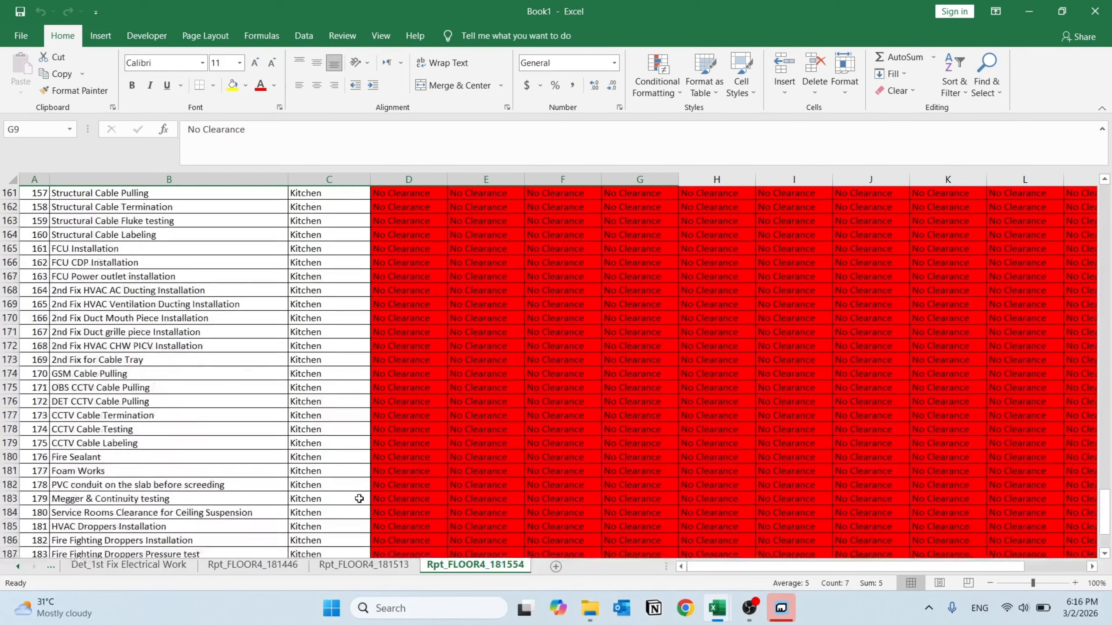
pyautogui.scroll(20, 359, 499)
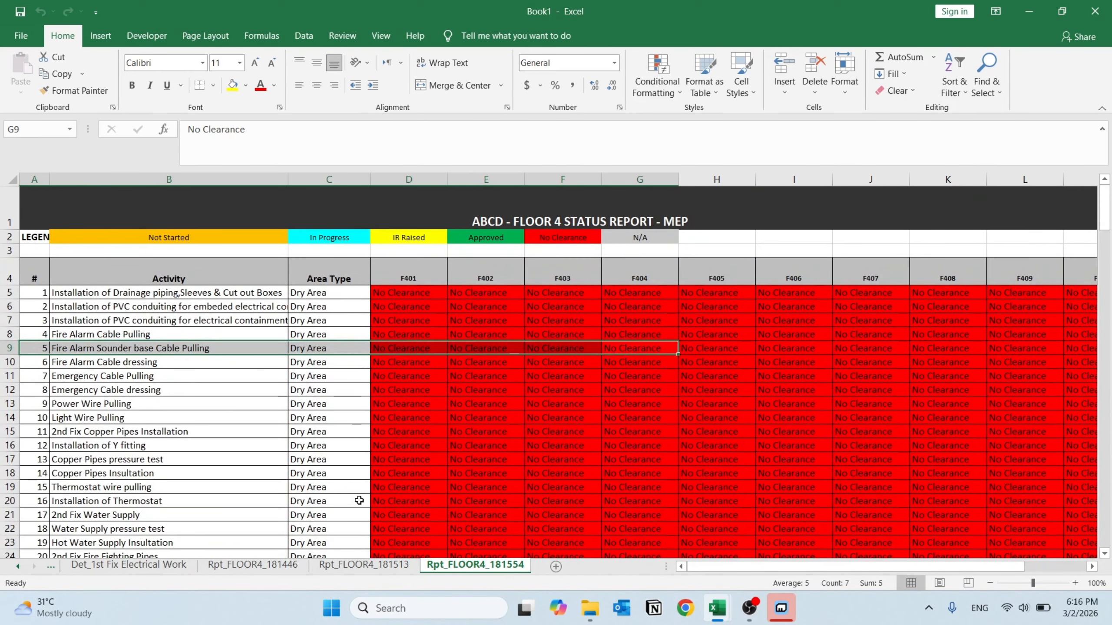
pyautogui.hotkey('alt', 'Tab')
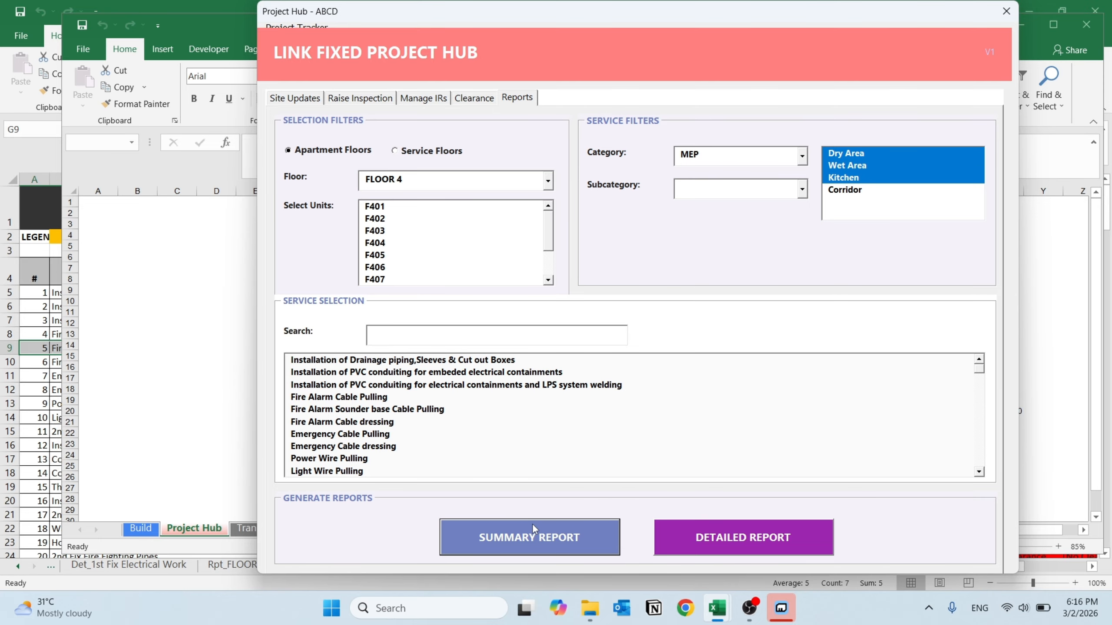